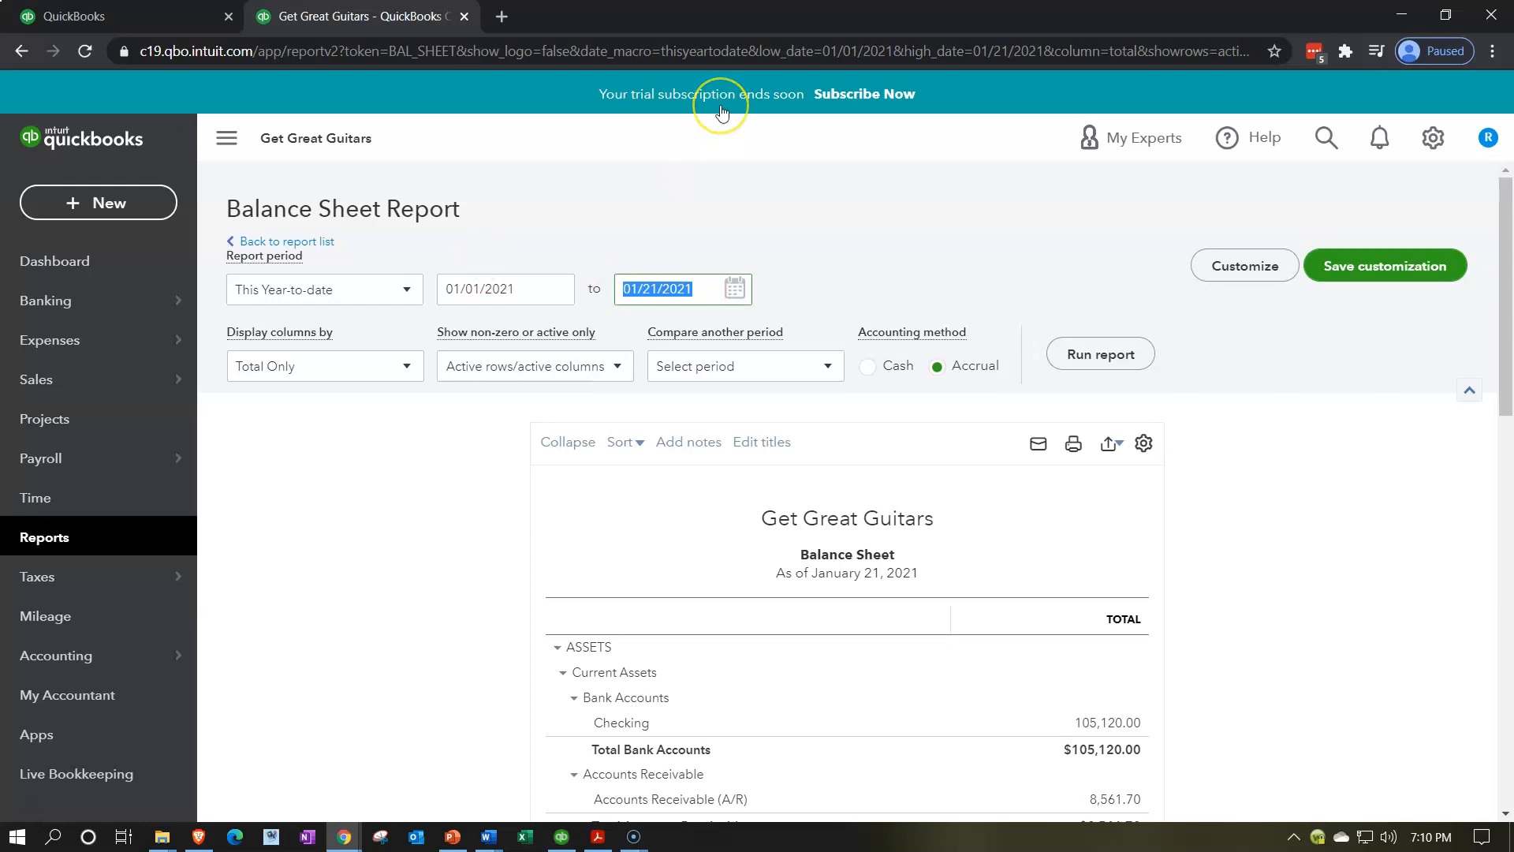
Rerun the balance sheet as of 01/31/2021, showing Checking at 100,223.50
text(01/31/2021)
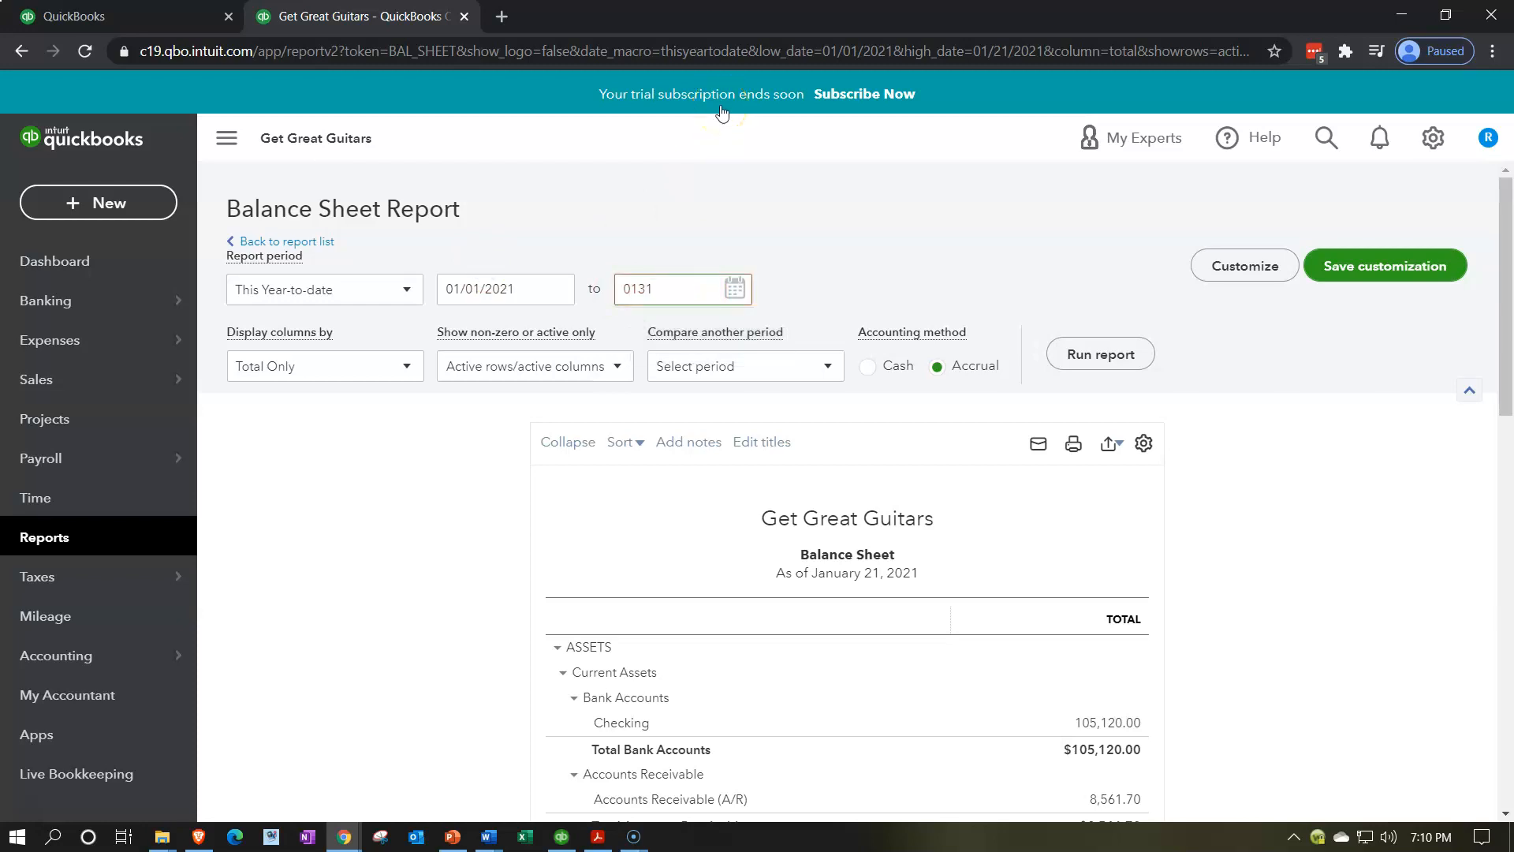
key(Tab)
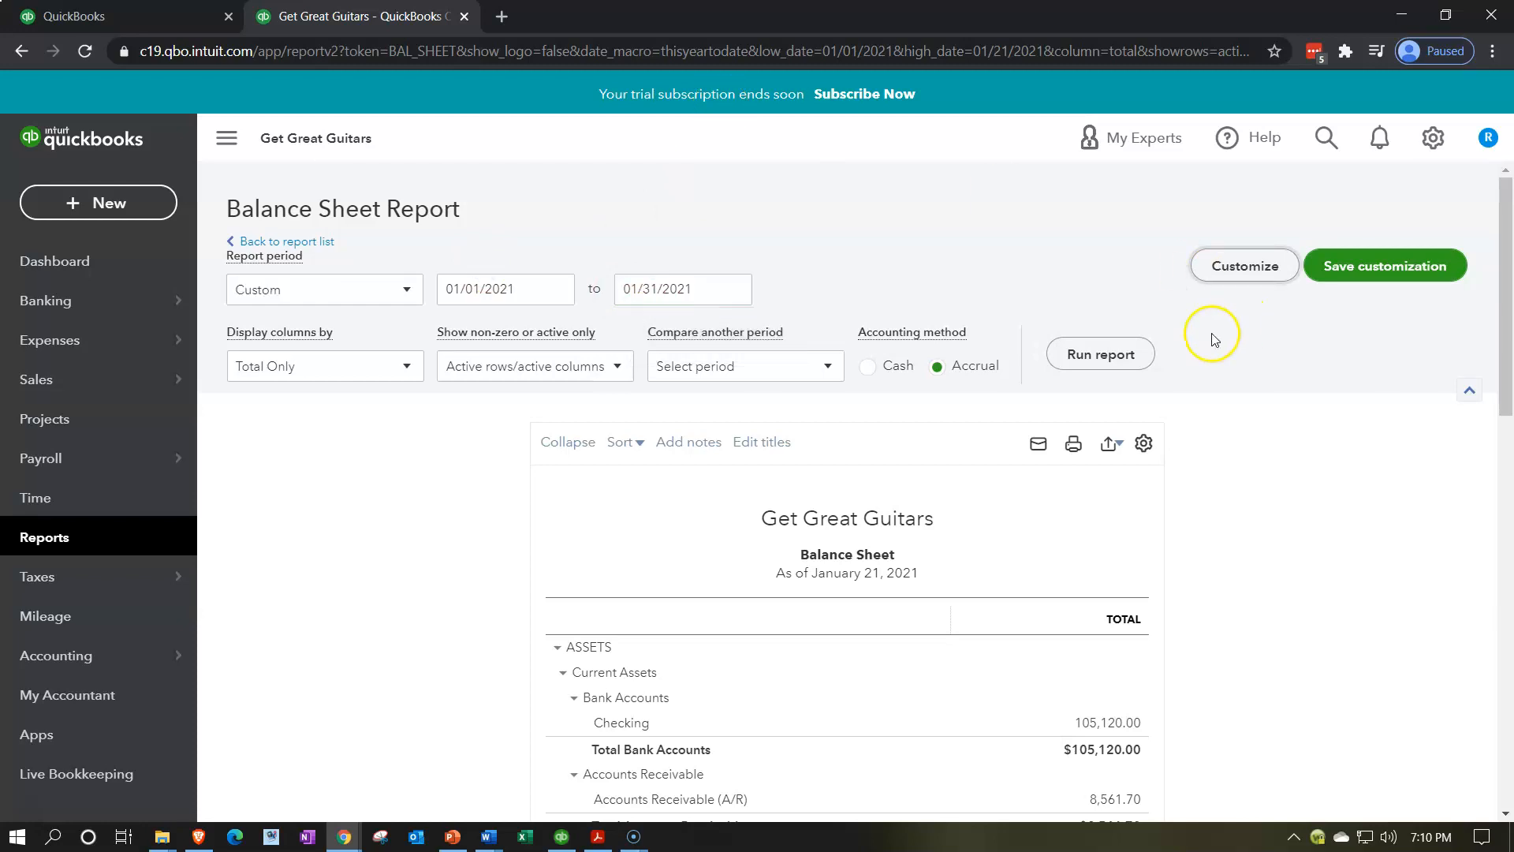
click(1136, 356)
scroll(1141, 366, down, 3)
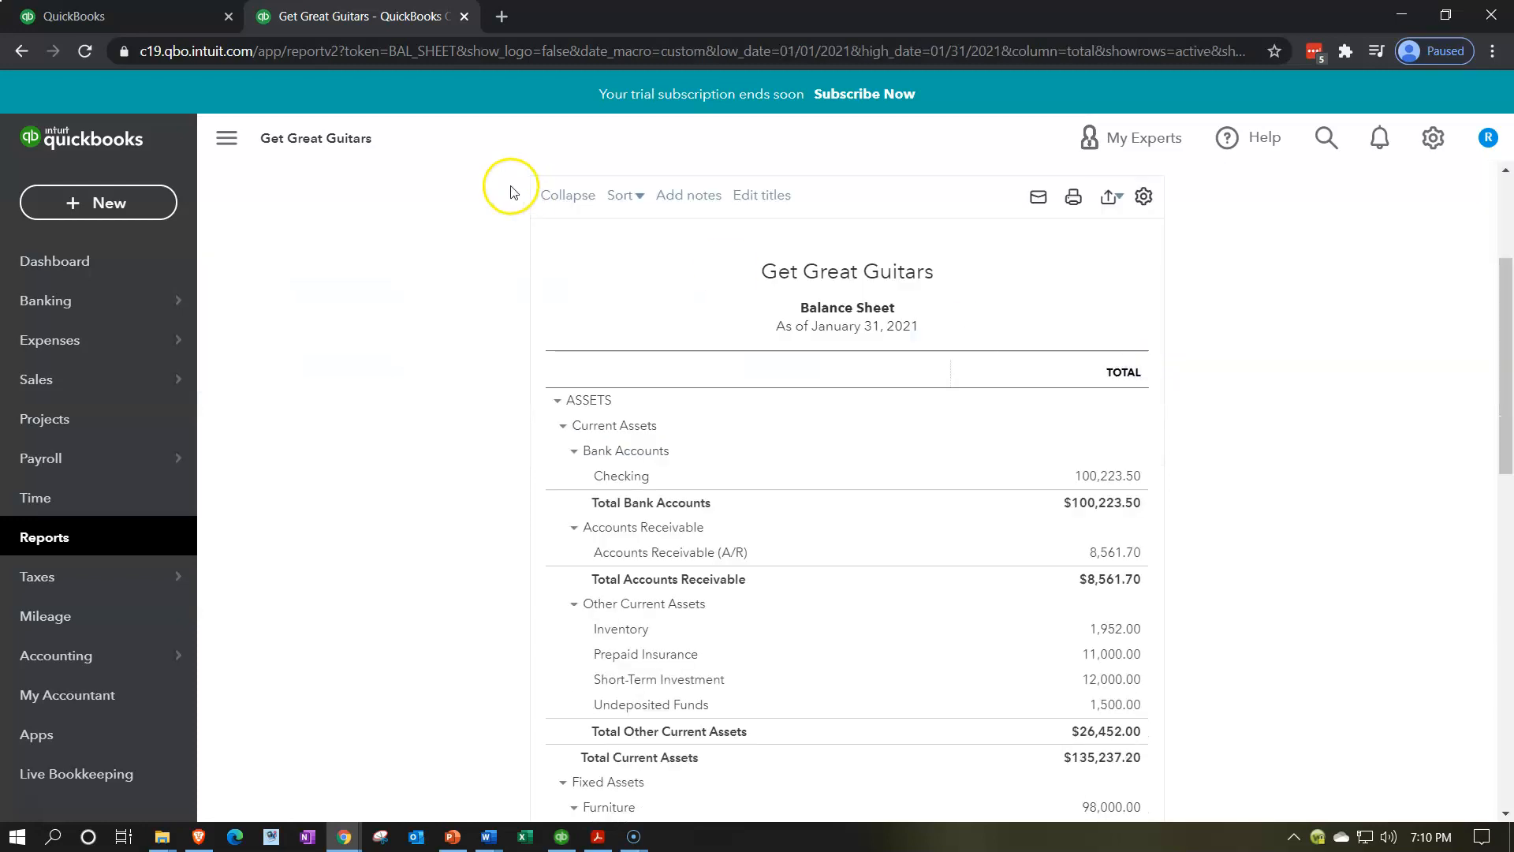
Hide the sidebar, enlarge the report, and view the January bank statement PDF (89,335.00 balance)
click(228, 139)
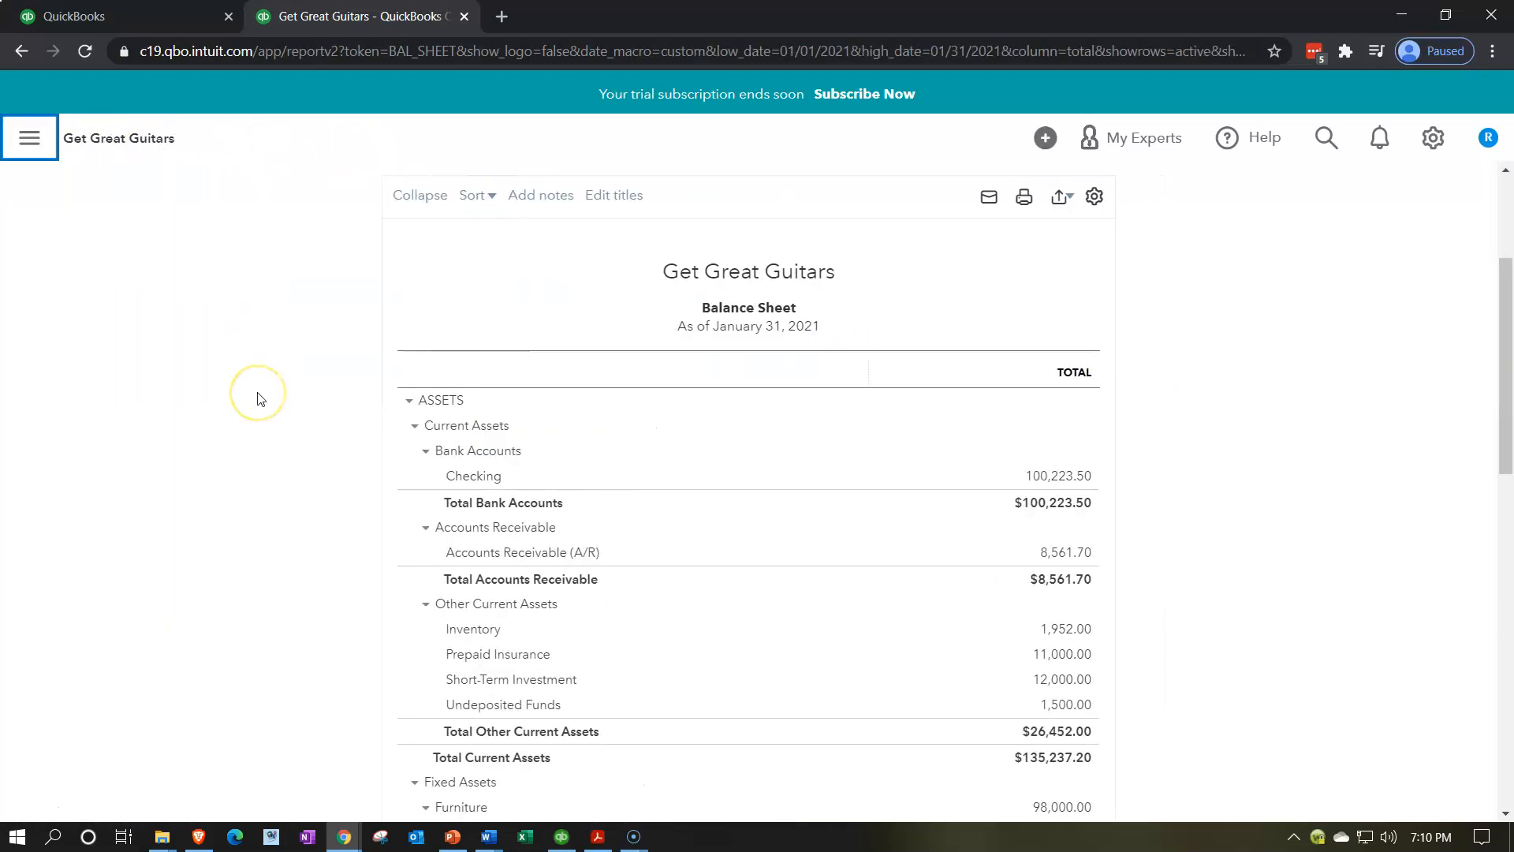
key(ctrl+plus)
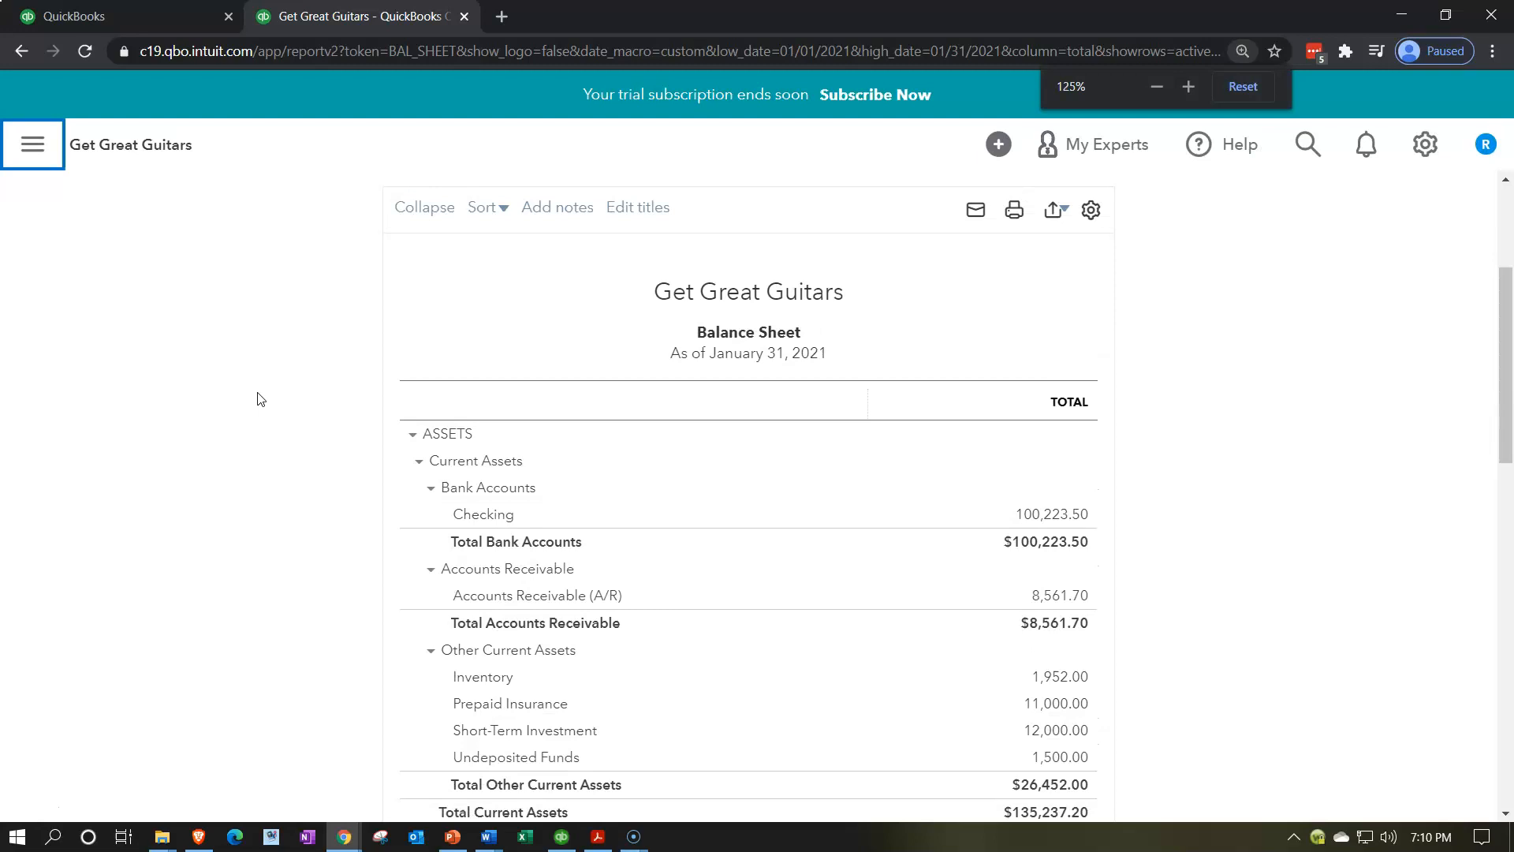
key(ctrl+plus)
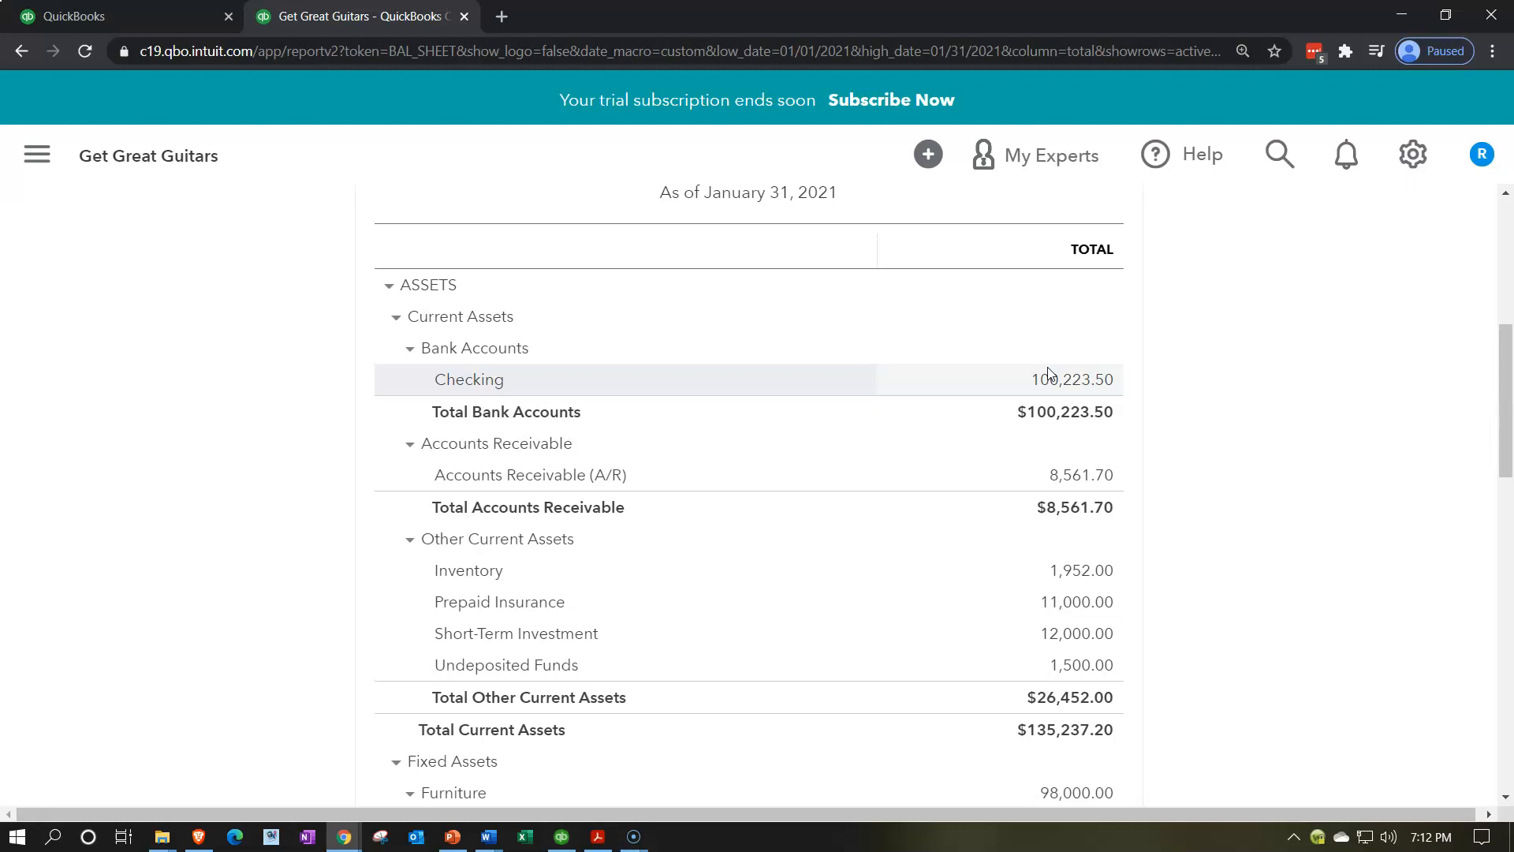
click(598, 838)
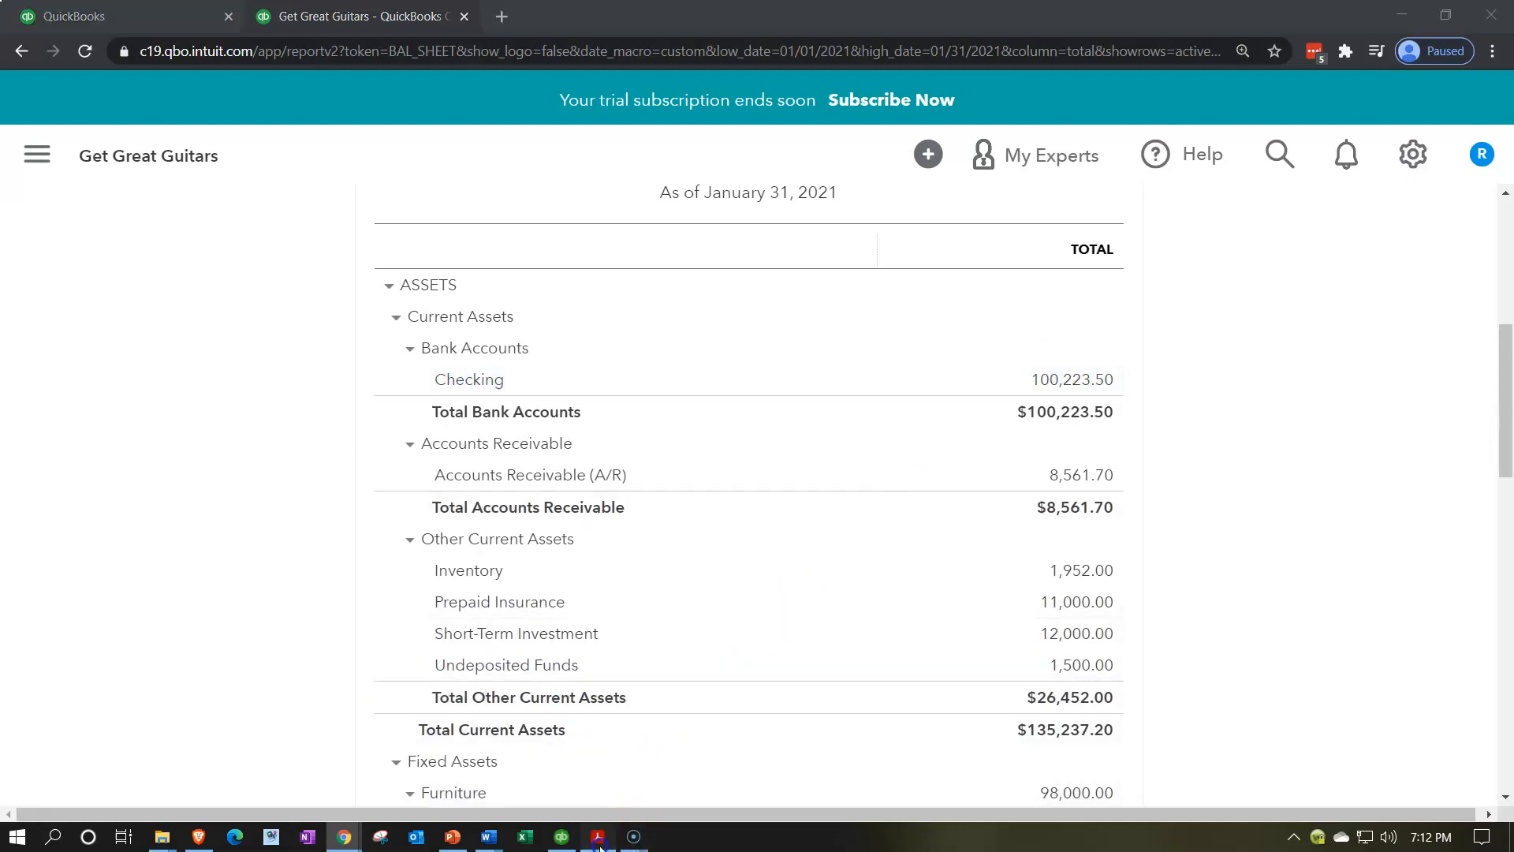
click(510, 729)
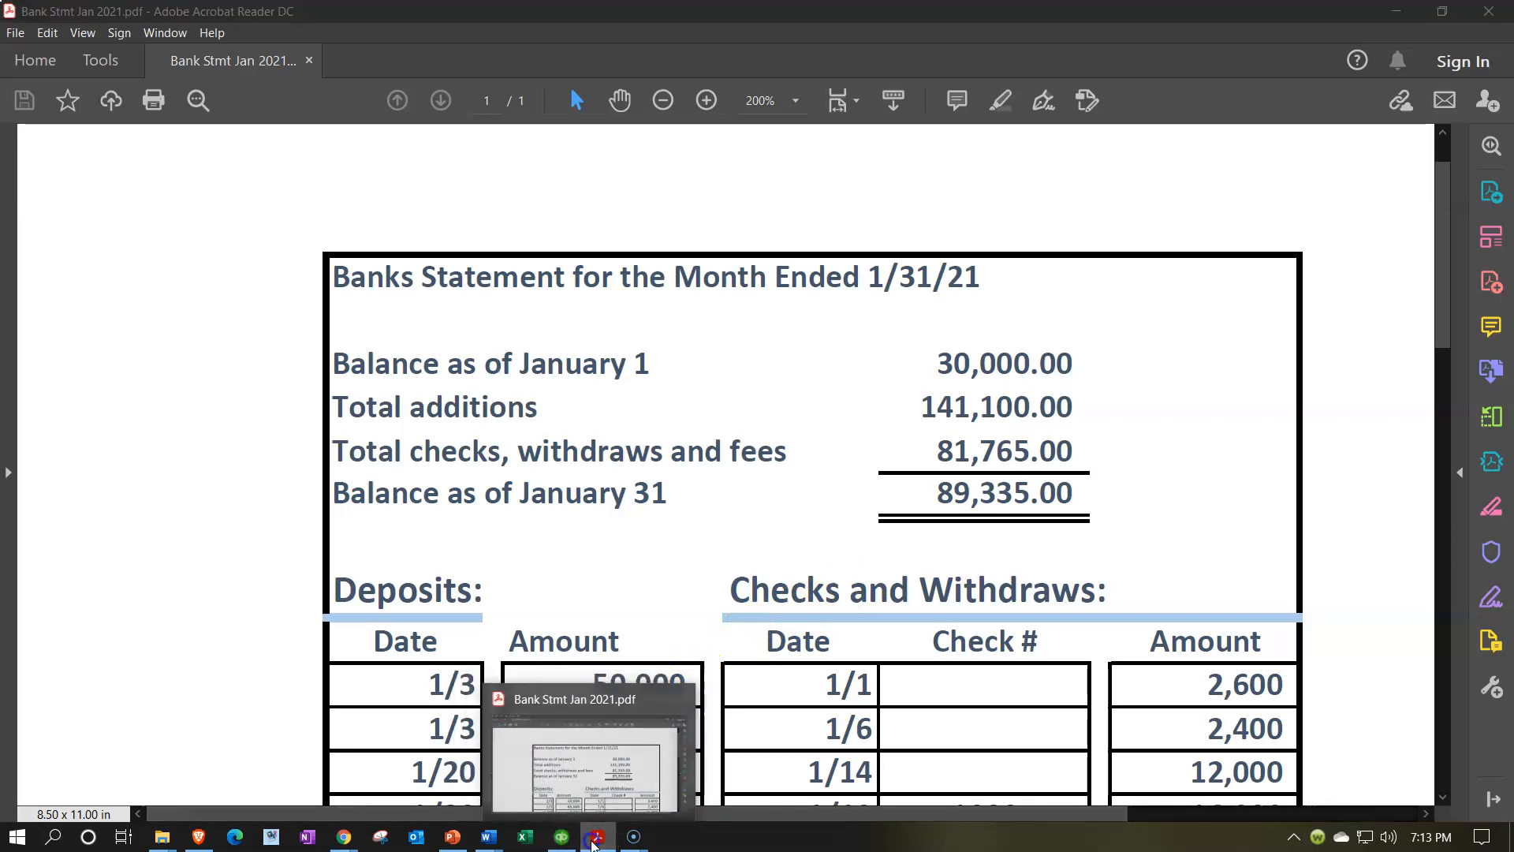
Back in QuickBooks at 100% zoom, resume reconciling Checking for the January 31, 2021 statement
click(596, 837)
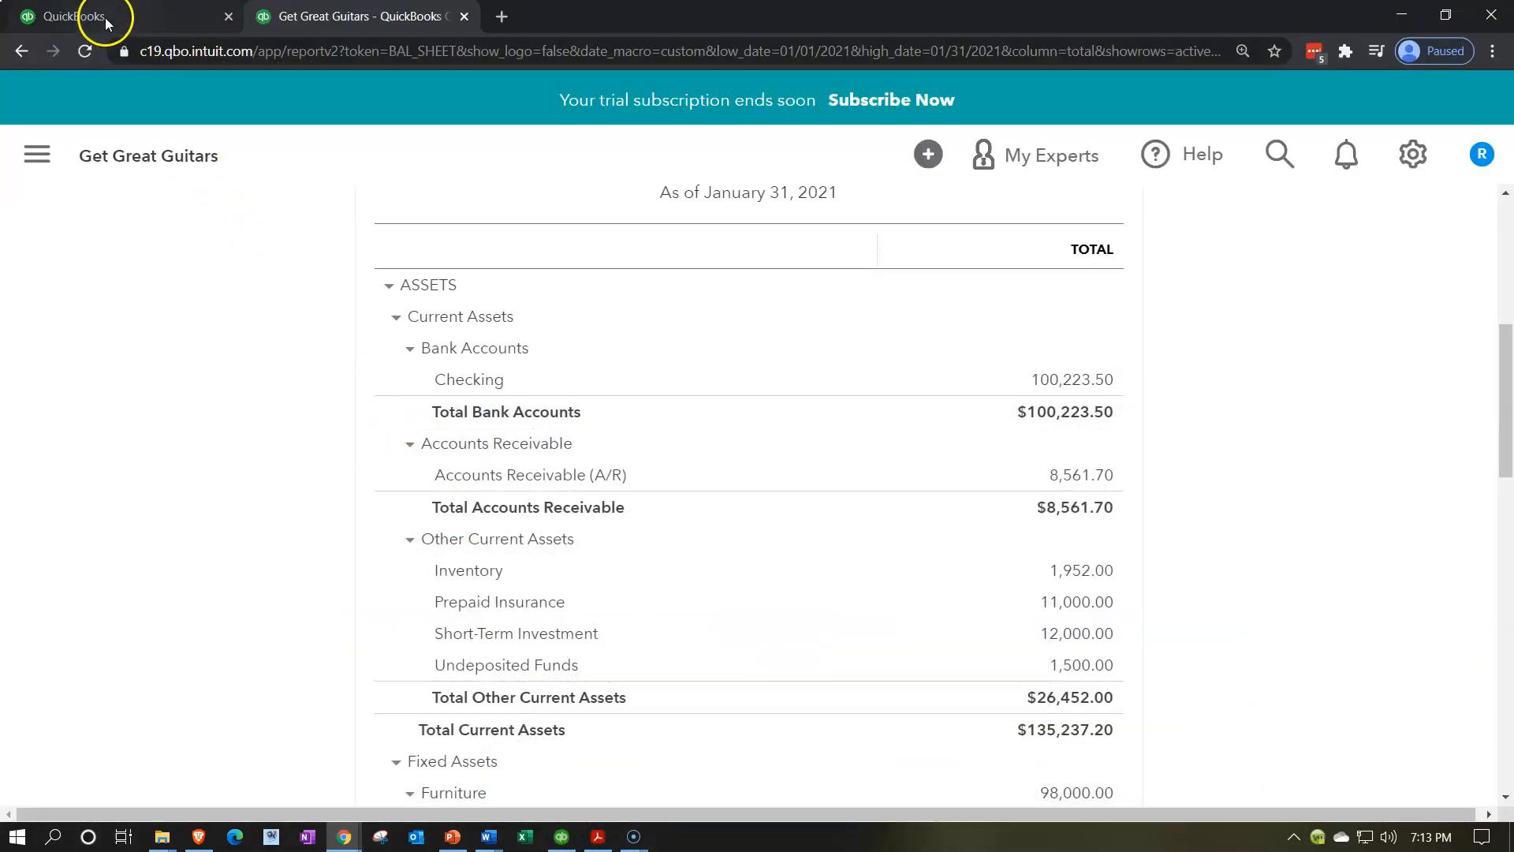
click(106, 18)
mouse_move(160, 411)
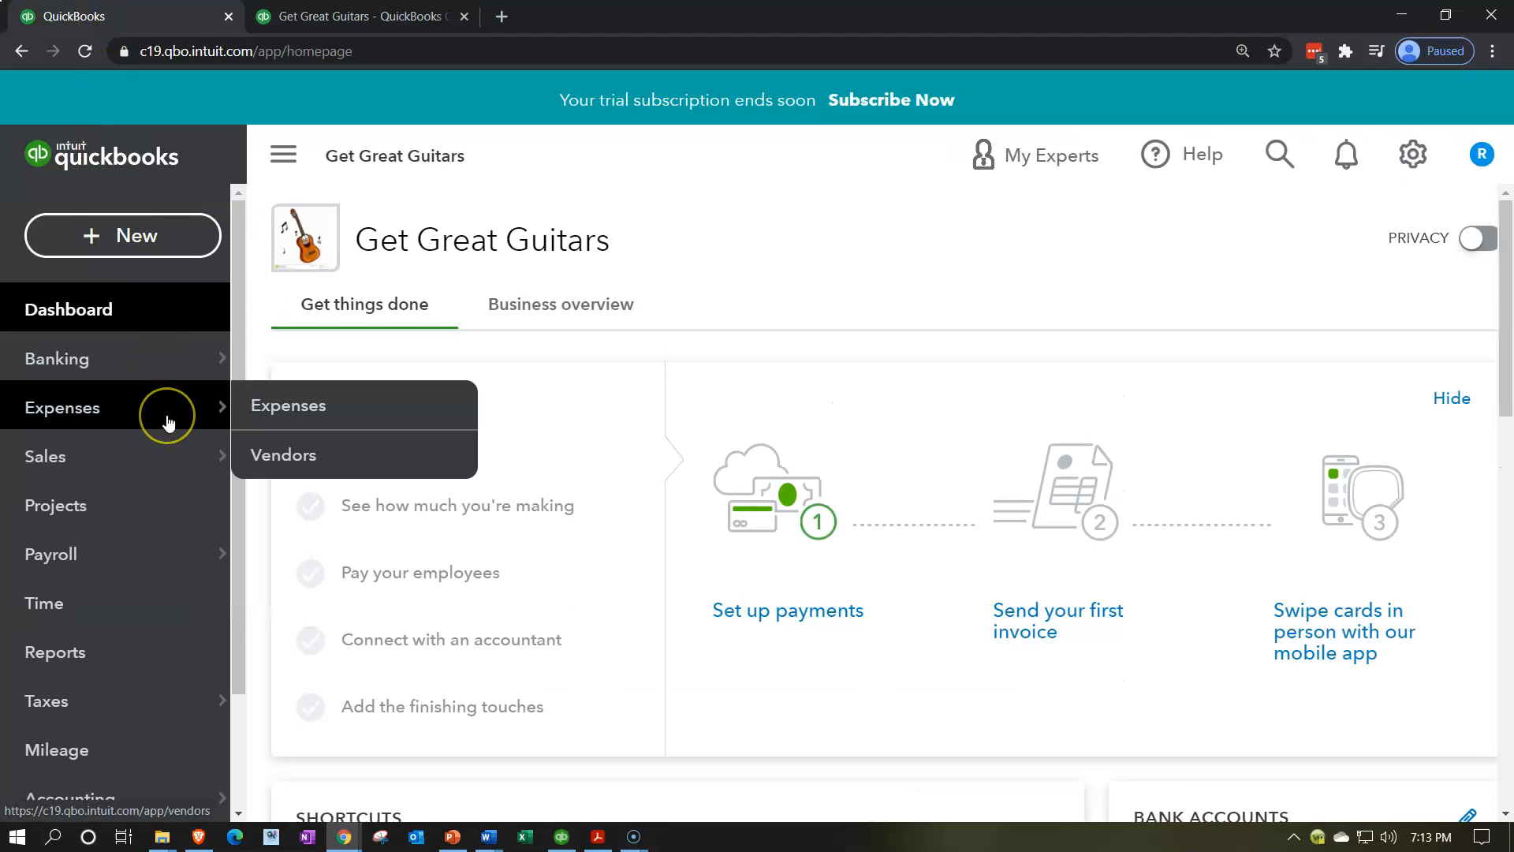
key(ctrl+minus)
key(ctrl+minus)
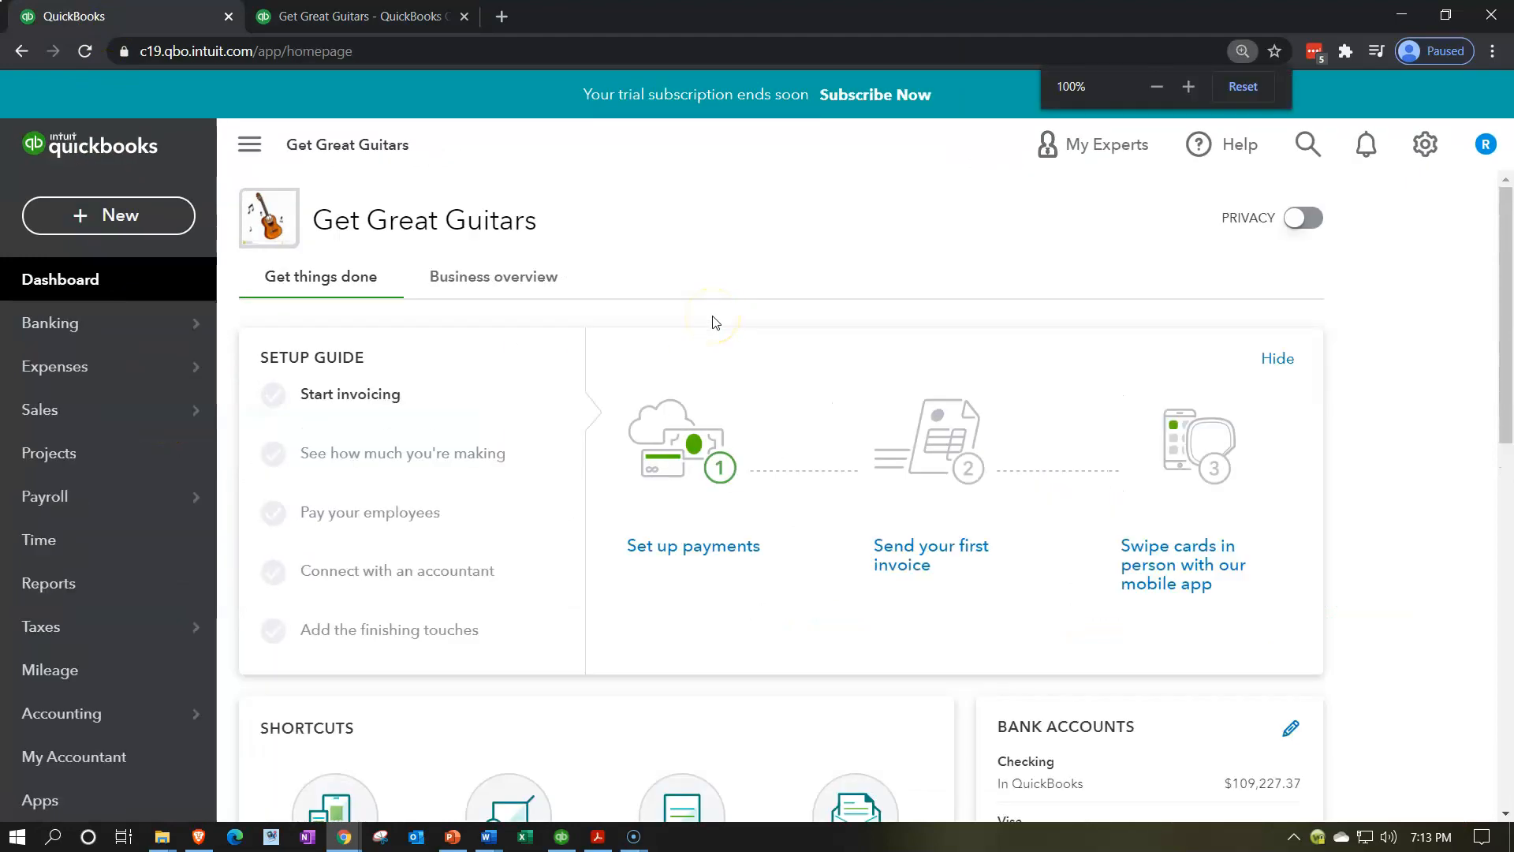
click(110, 667)
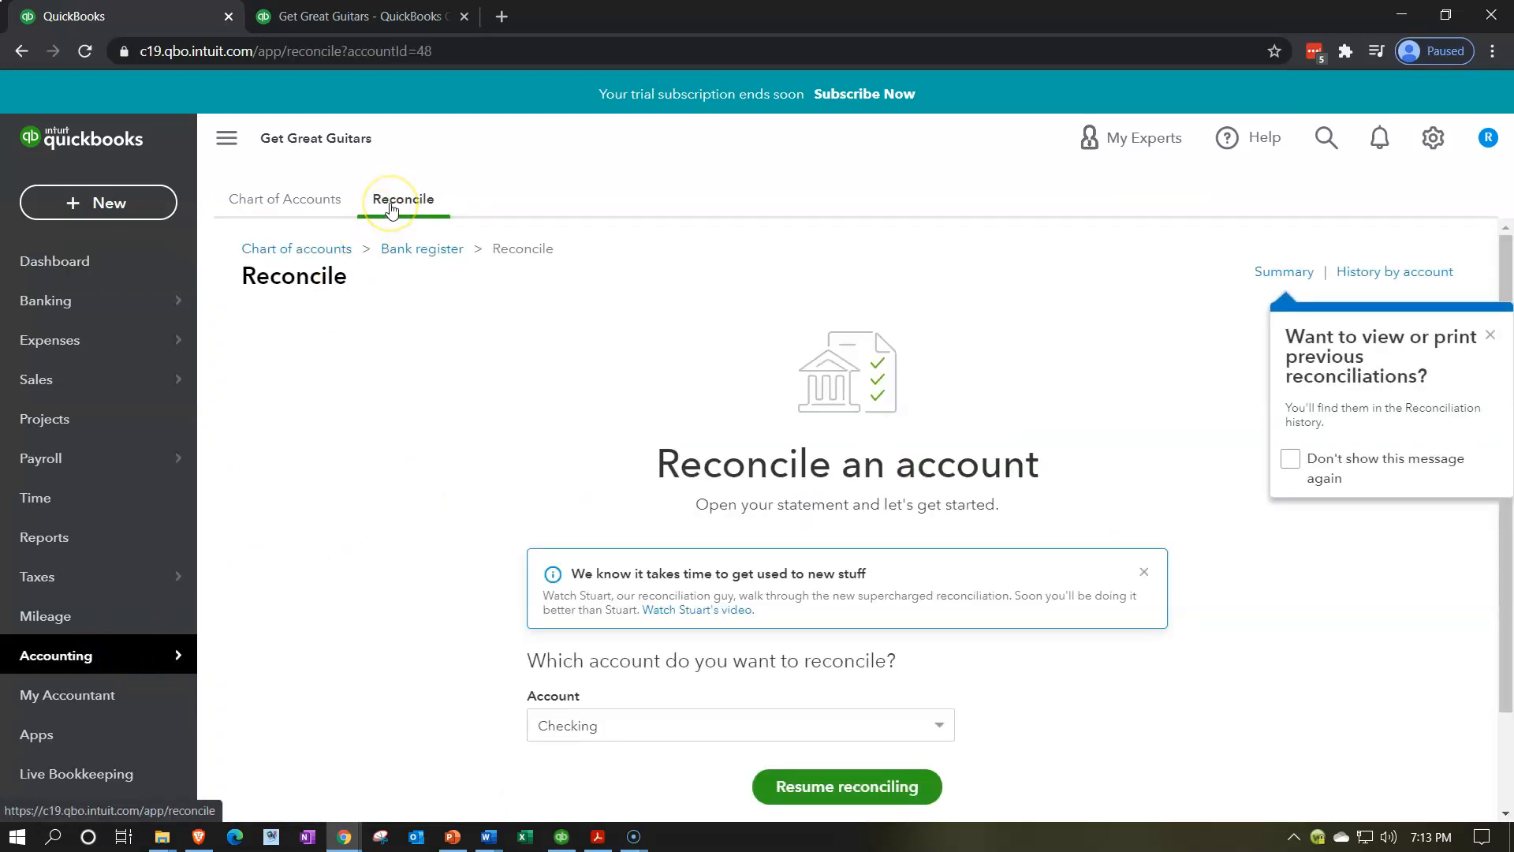
scroll(404, 495, down, 2)
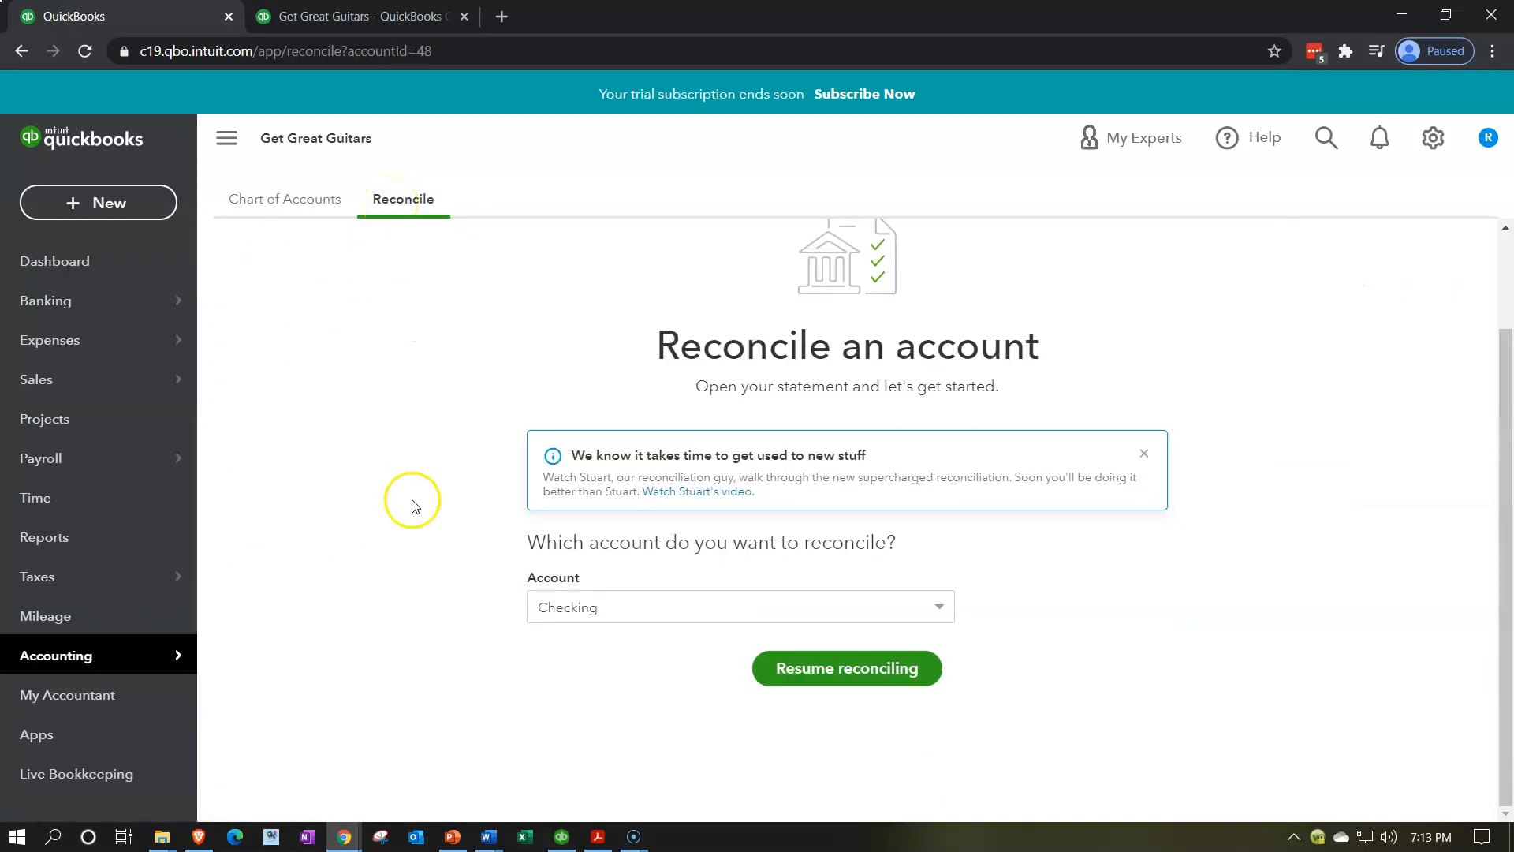
click(783, 669)
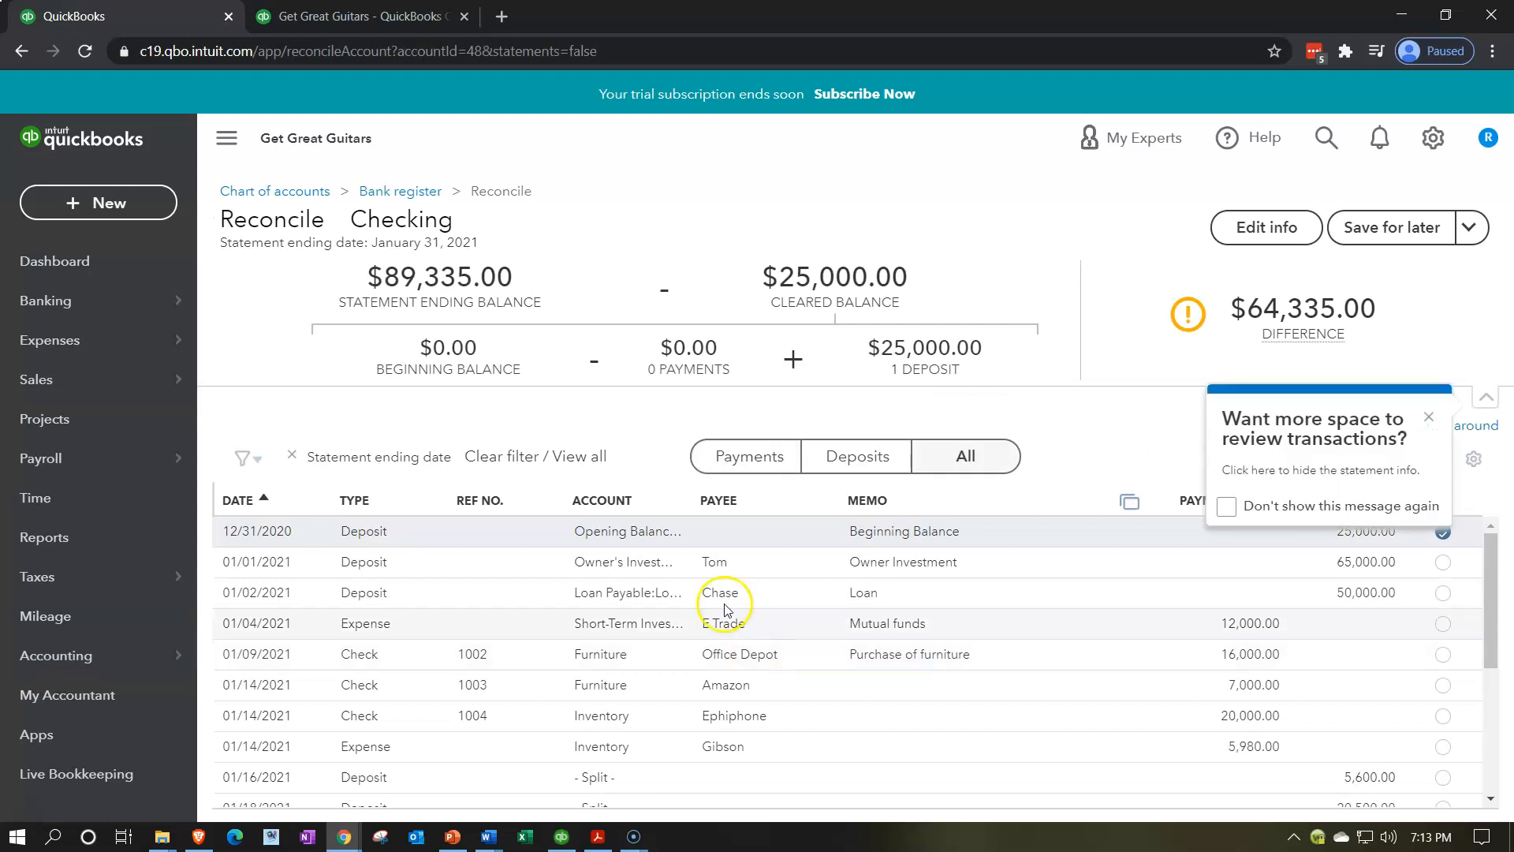
Dismiss both reconciliation tips, hide the sidebar, and bring the bank statement PDF forward
click(1428, 418)
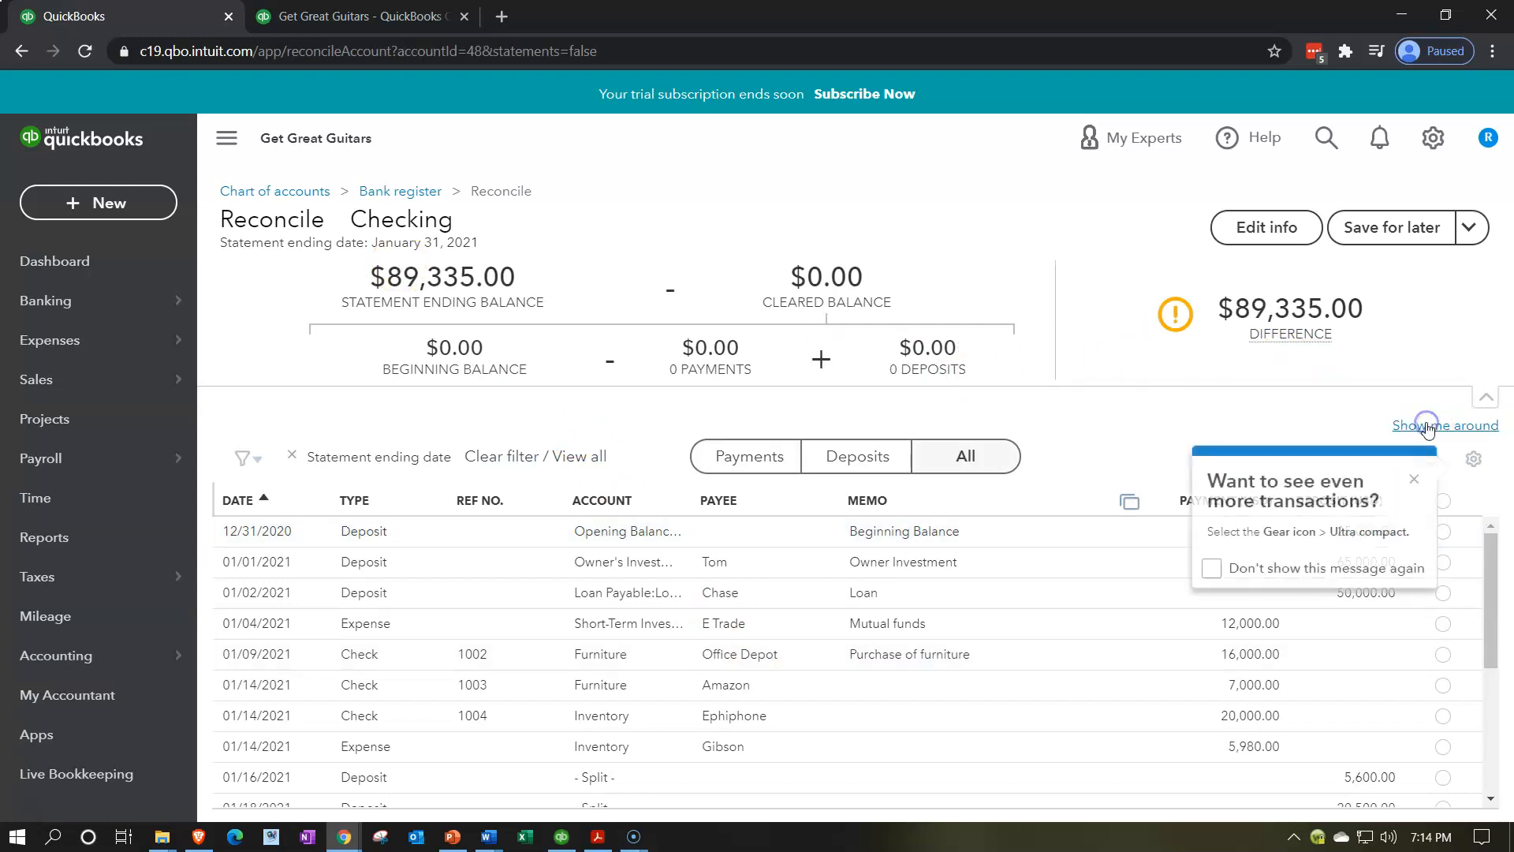
click(1417, 480)
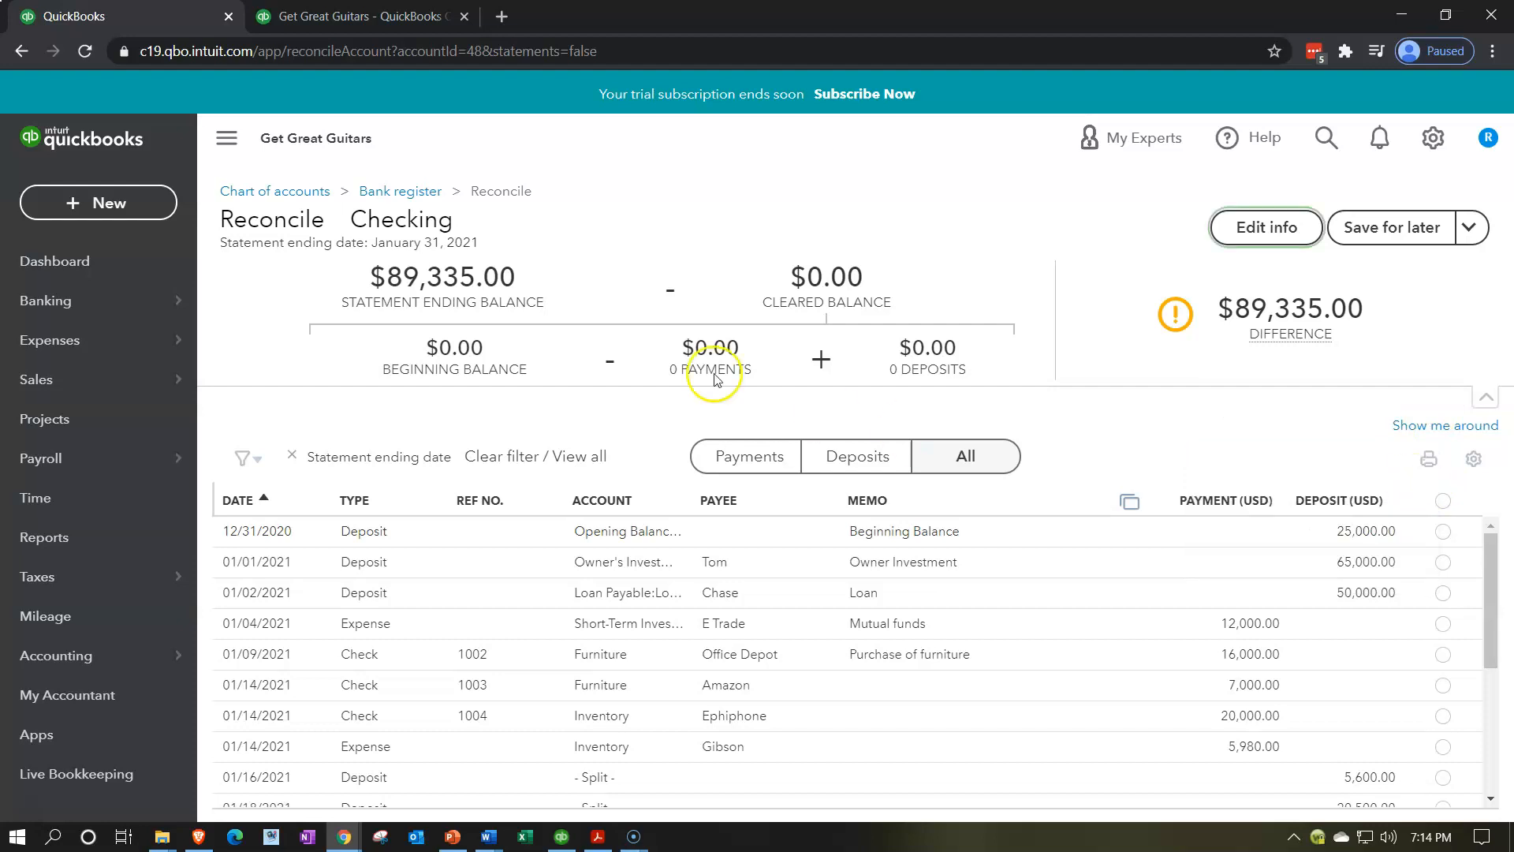
click(233, 154)
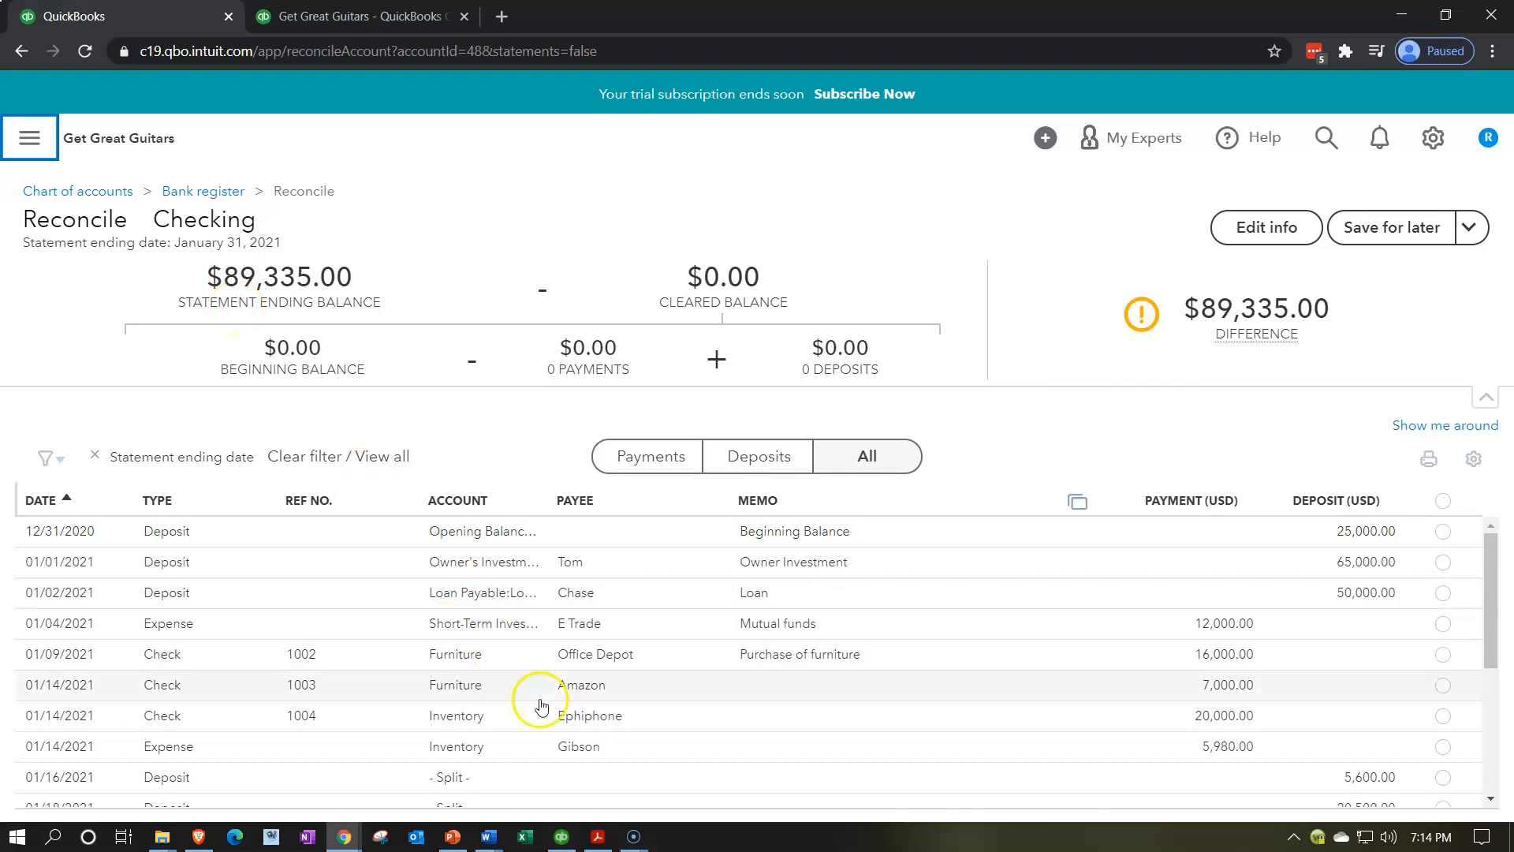
click(598, 836)
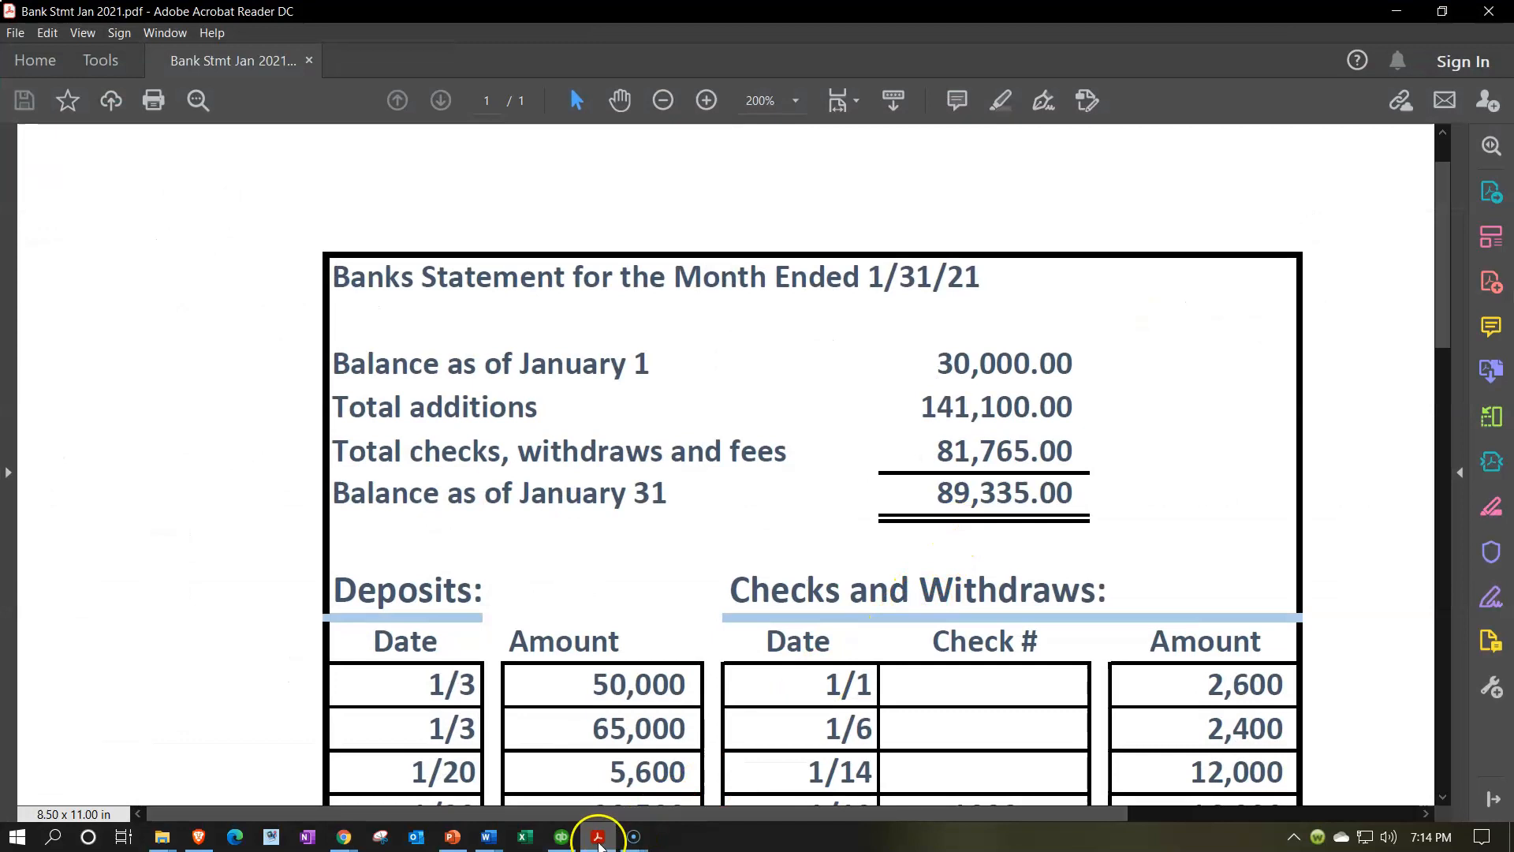
Minimize the bank statement PDF to return to the Checking reconciliation
click(597, 836)
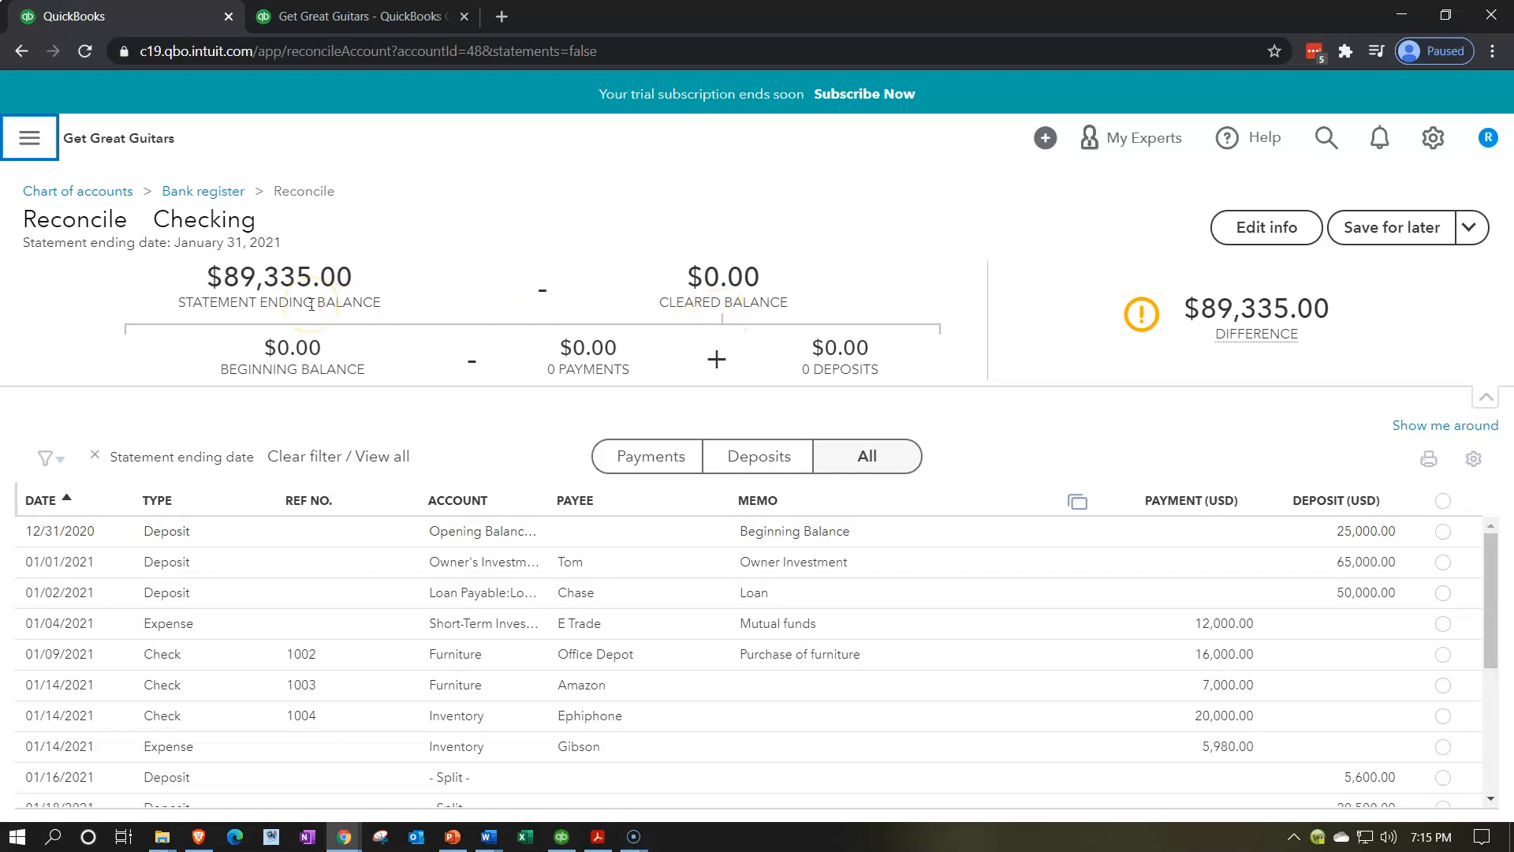
Filter the reconciliation list to the six deposits, 25,000.00 through 26,670.00
mouse_move(1141, 313)
scroll(879, 593, down, 2)
scroll(879, 593, up, 2)
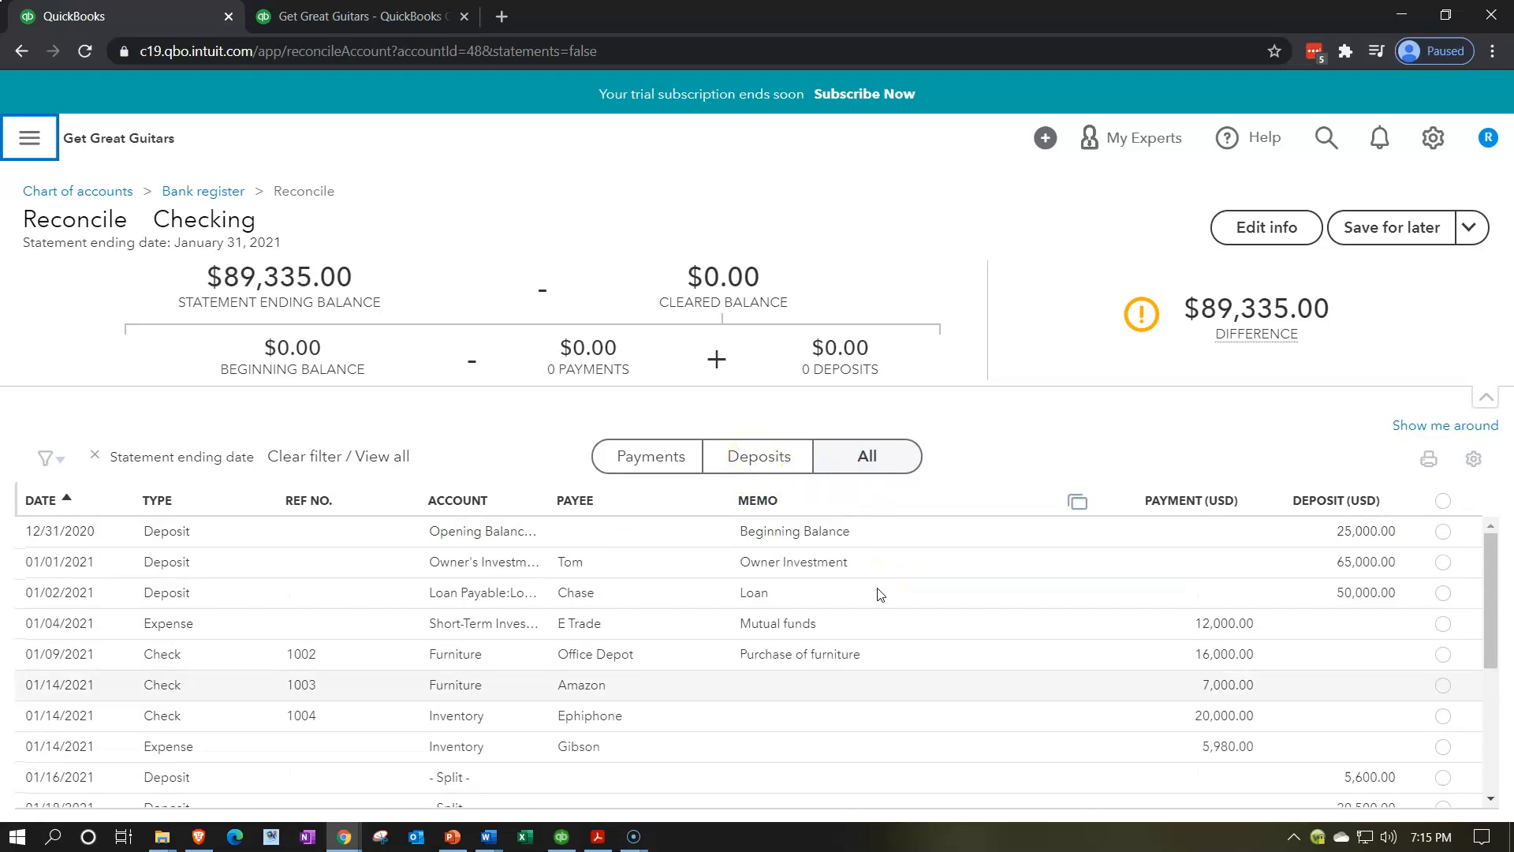
click(775, 465)
click(776, 470)
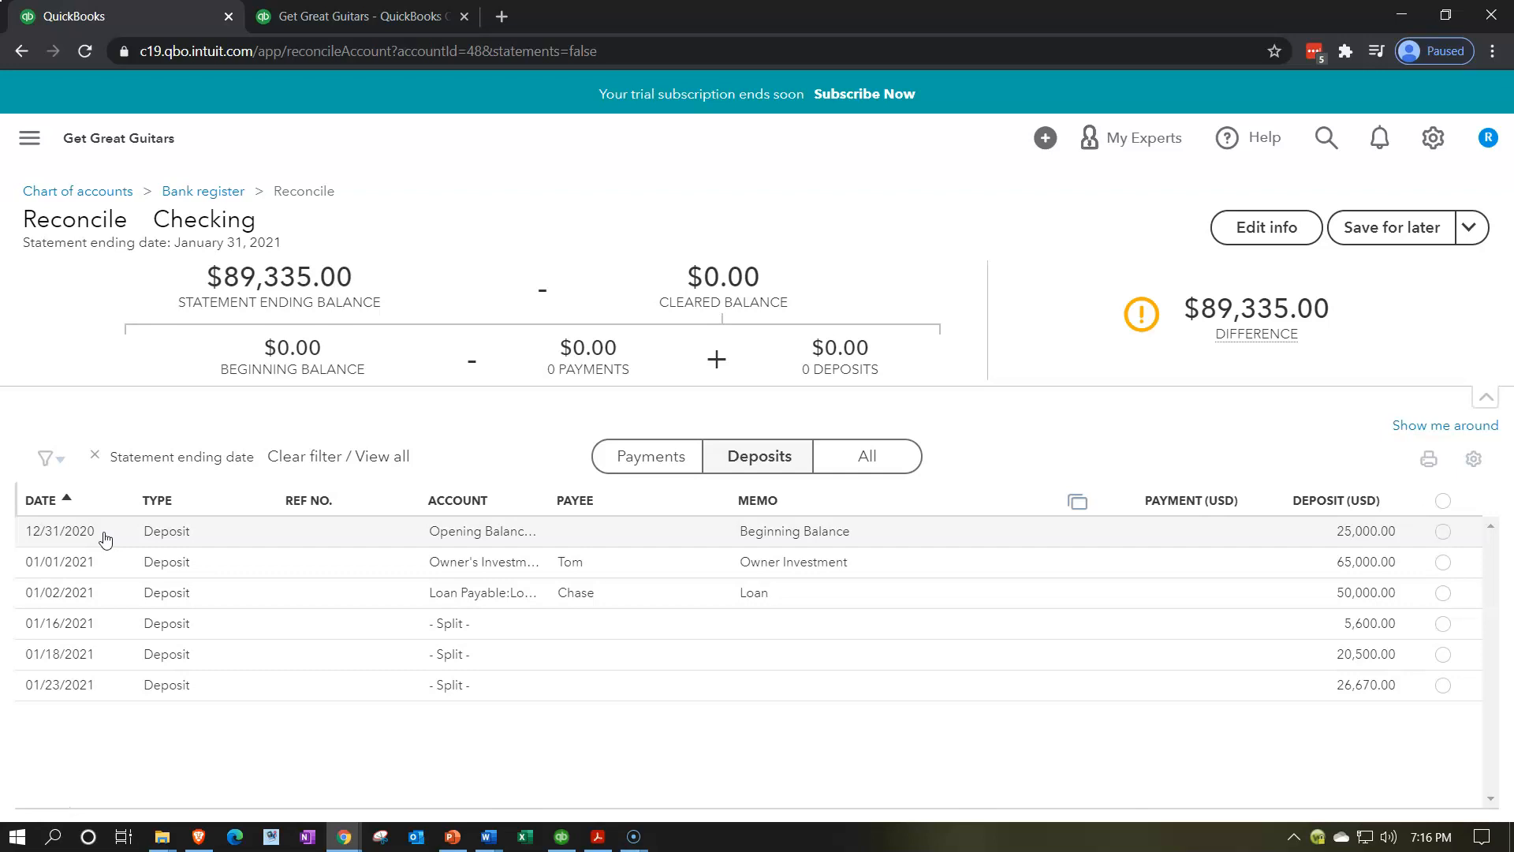
Bring the QuickBooks Desktop Home Page to the front
click(561, 837)
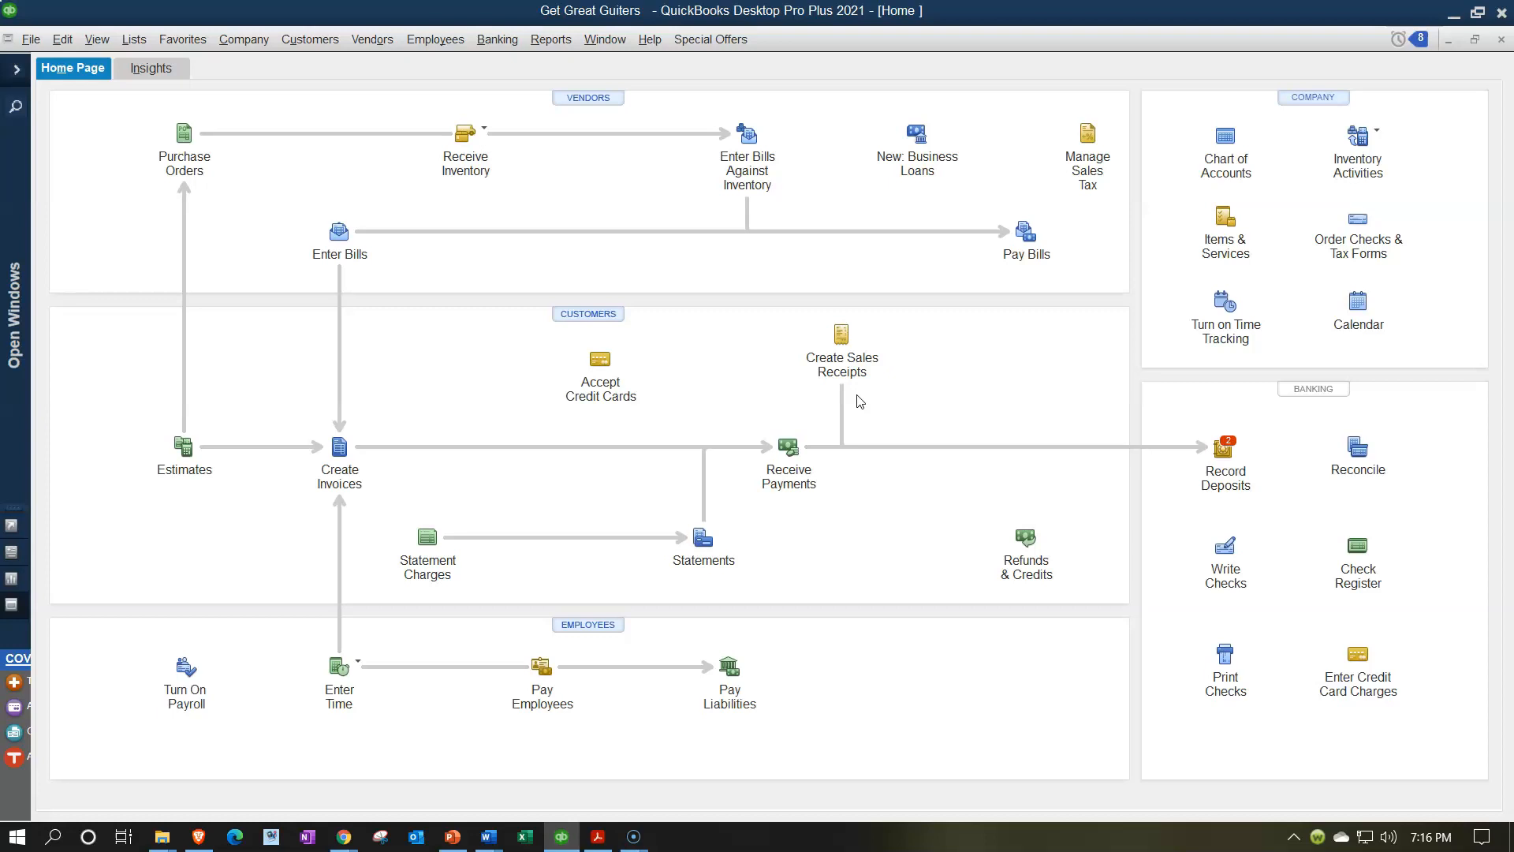
Minimize QuickBooks Desktop to return to the online deposit list
click(859, 438)
click(1453, 15)
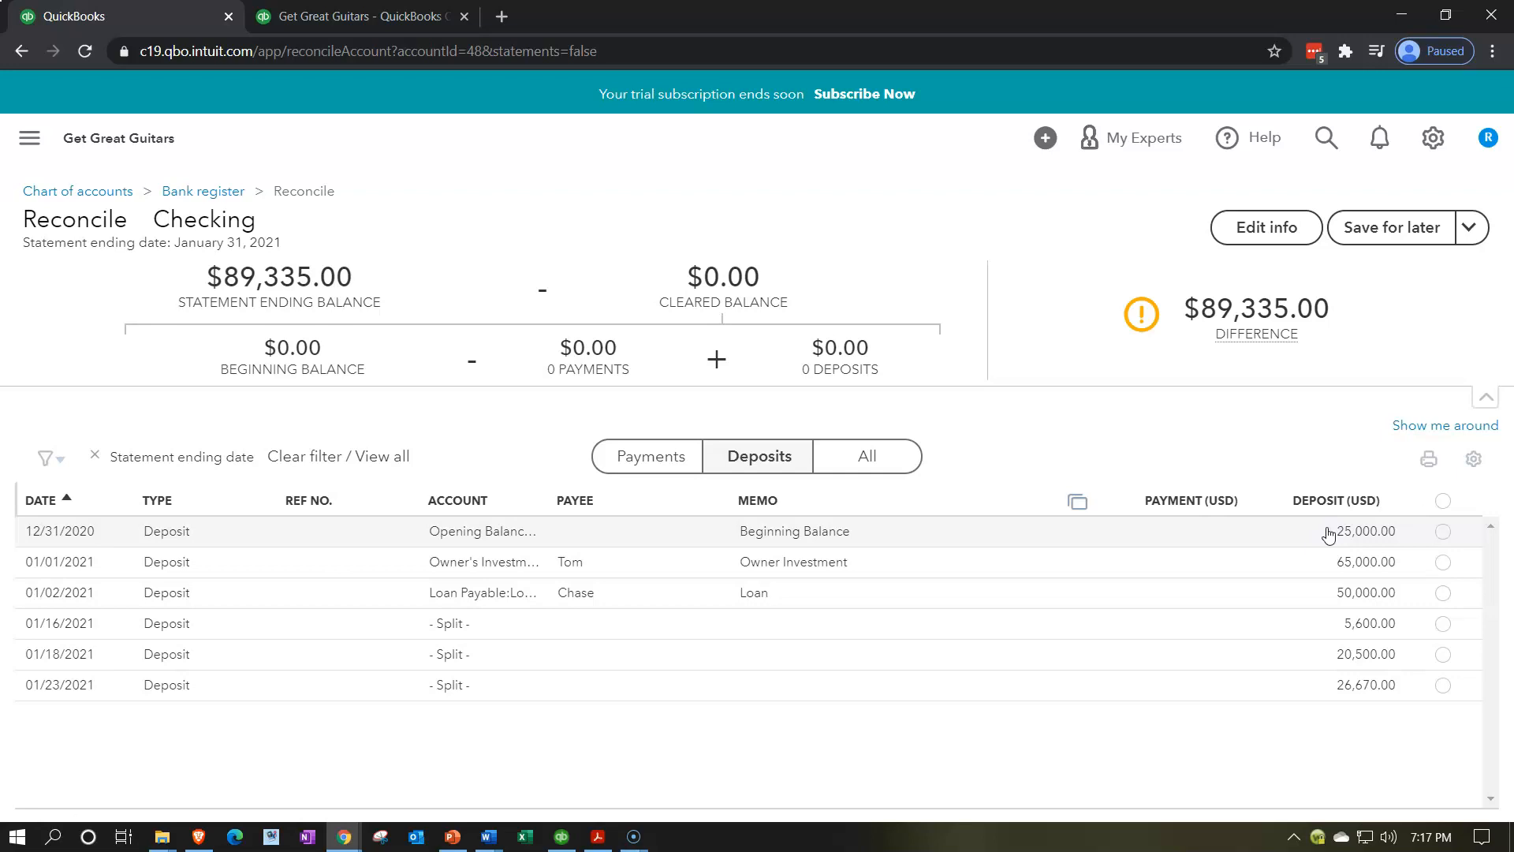
click(597, 837)
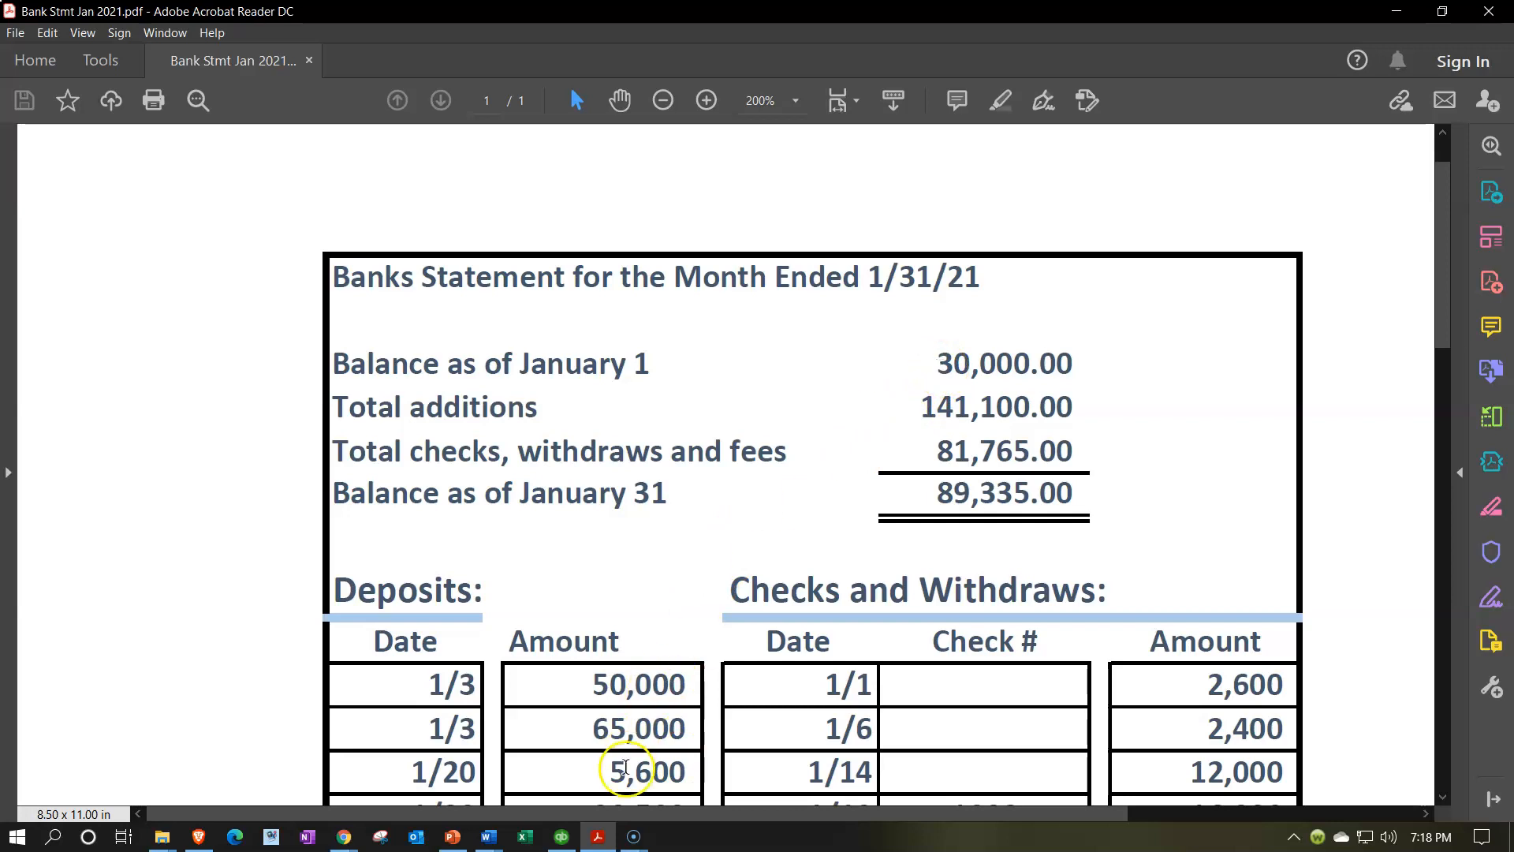
click(598, 835)
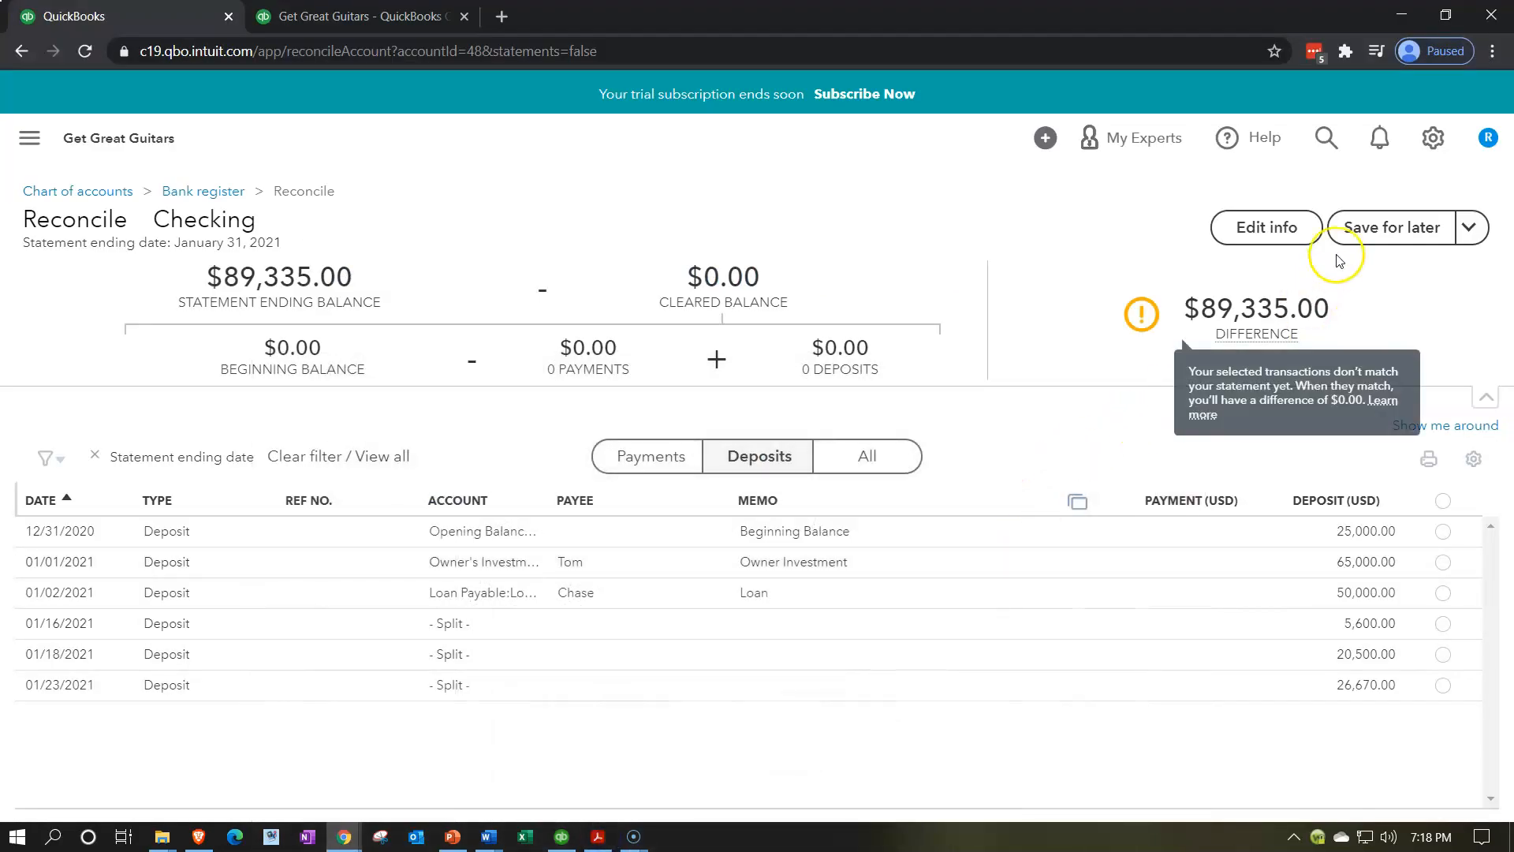
click(1270, 227)
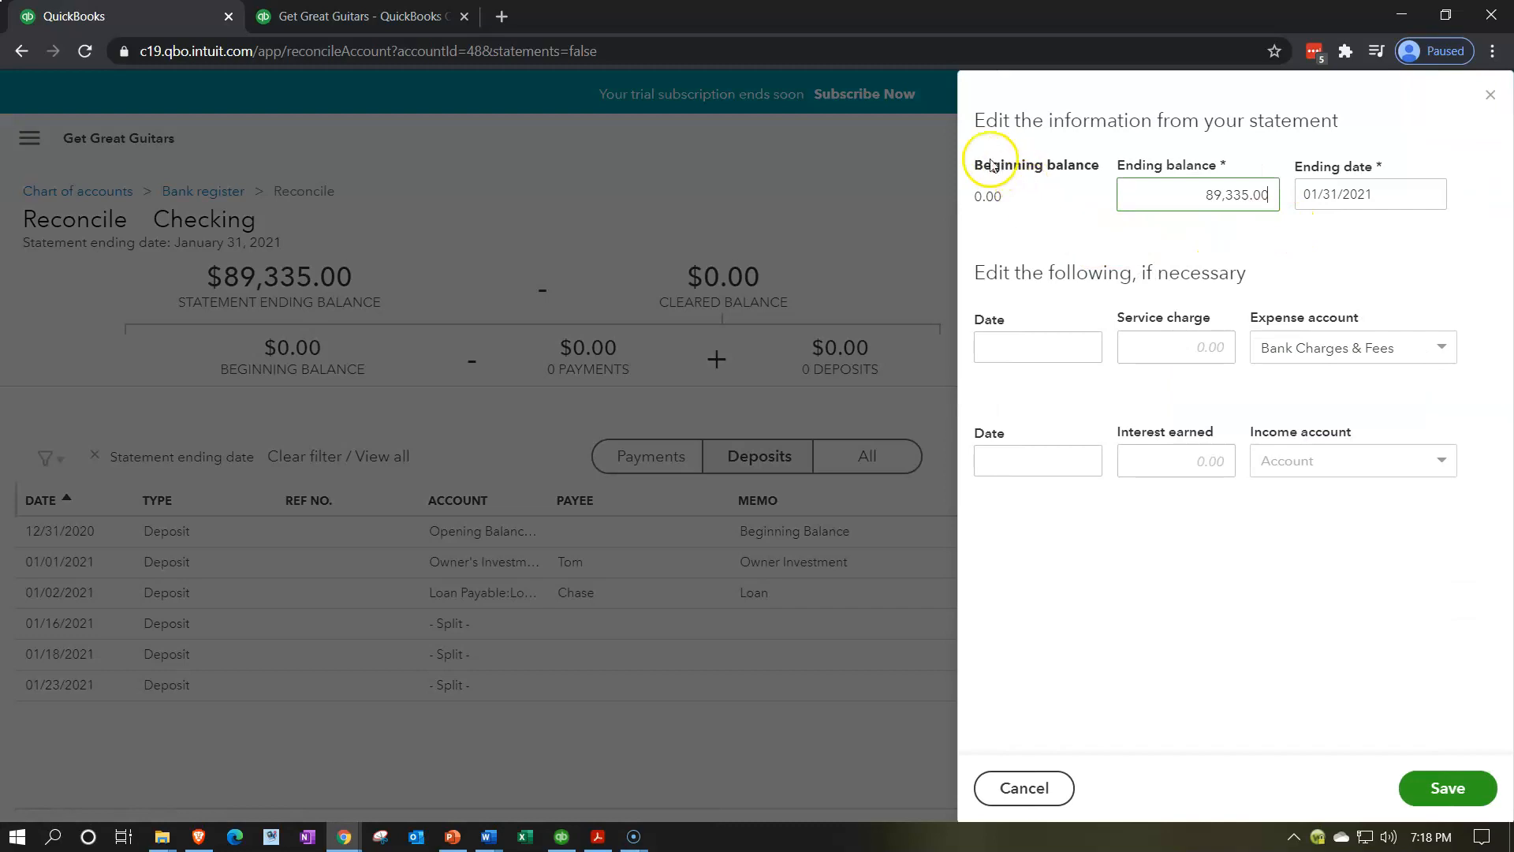
click(1489, 94)
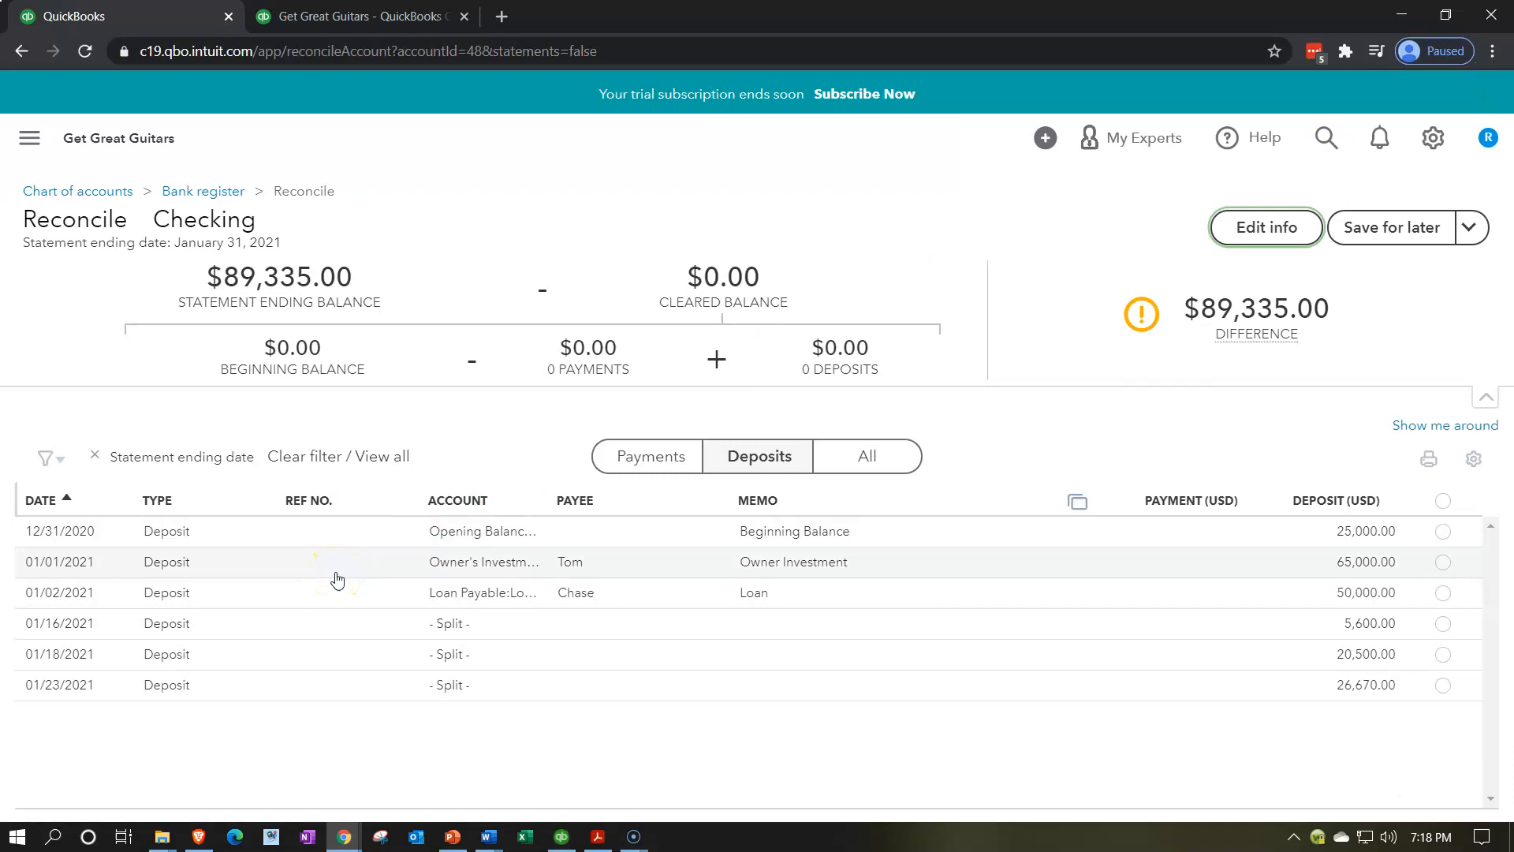
click(598, 837)
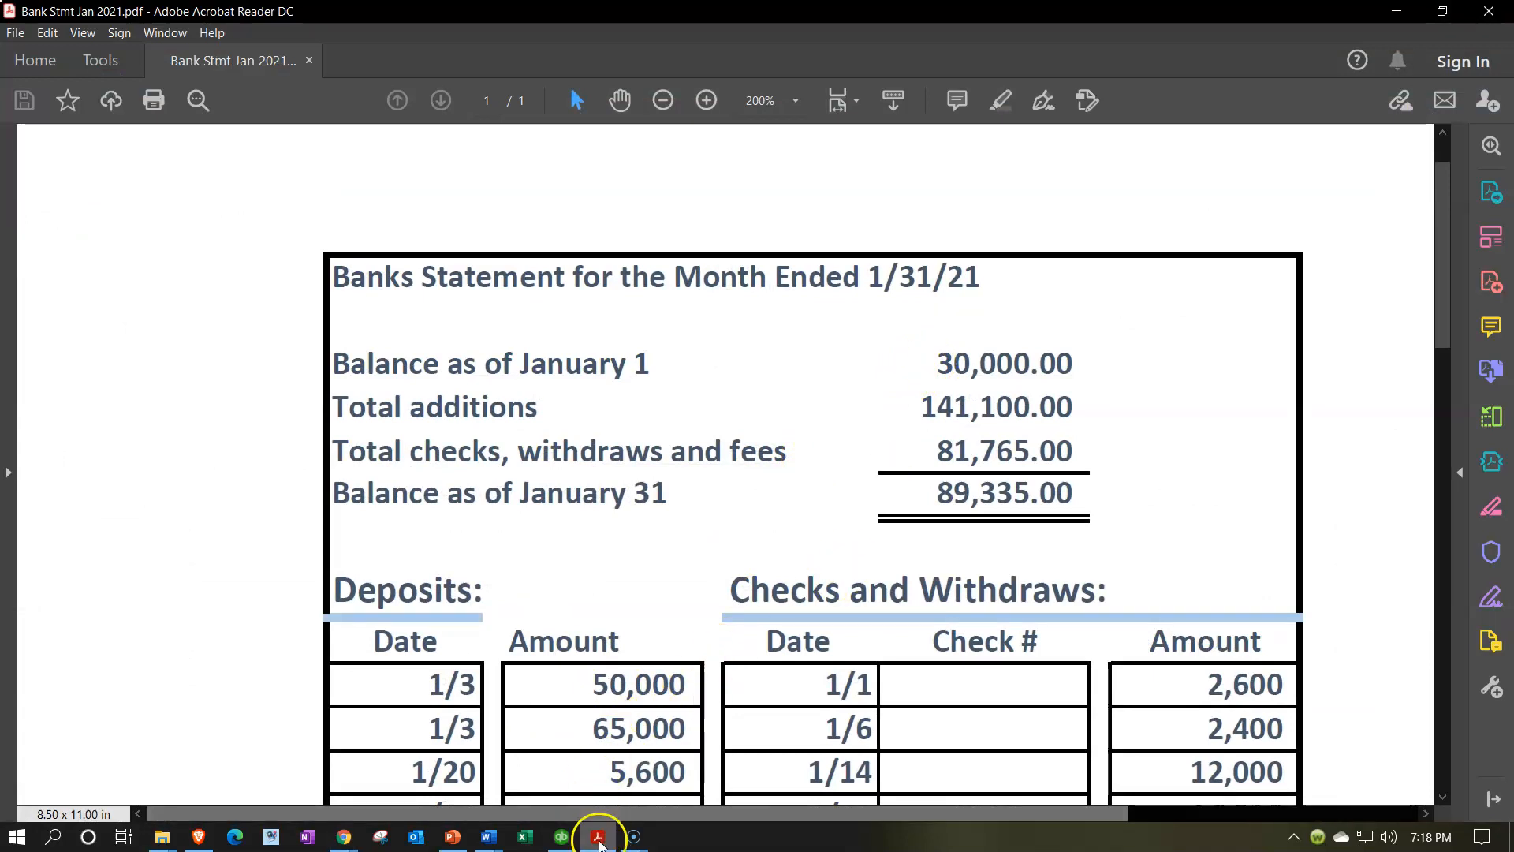
click(597, 840)
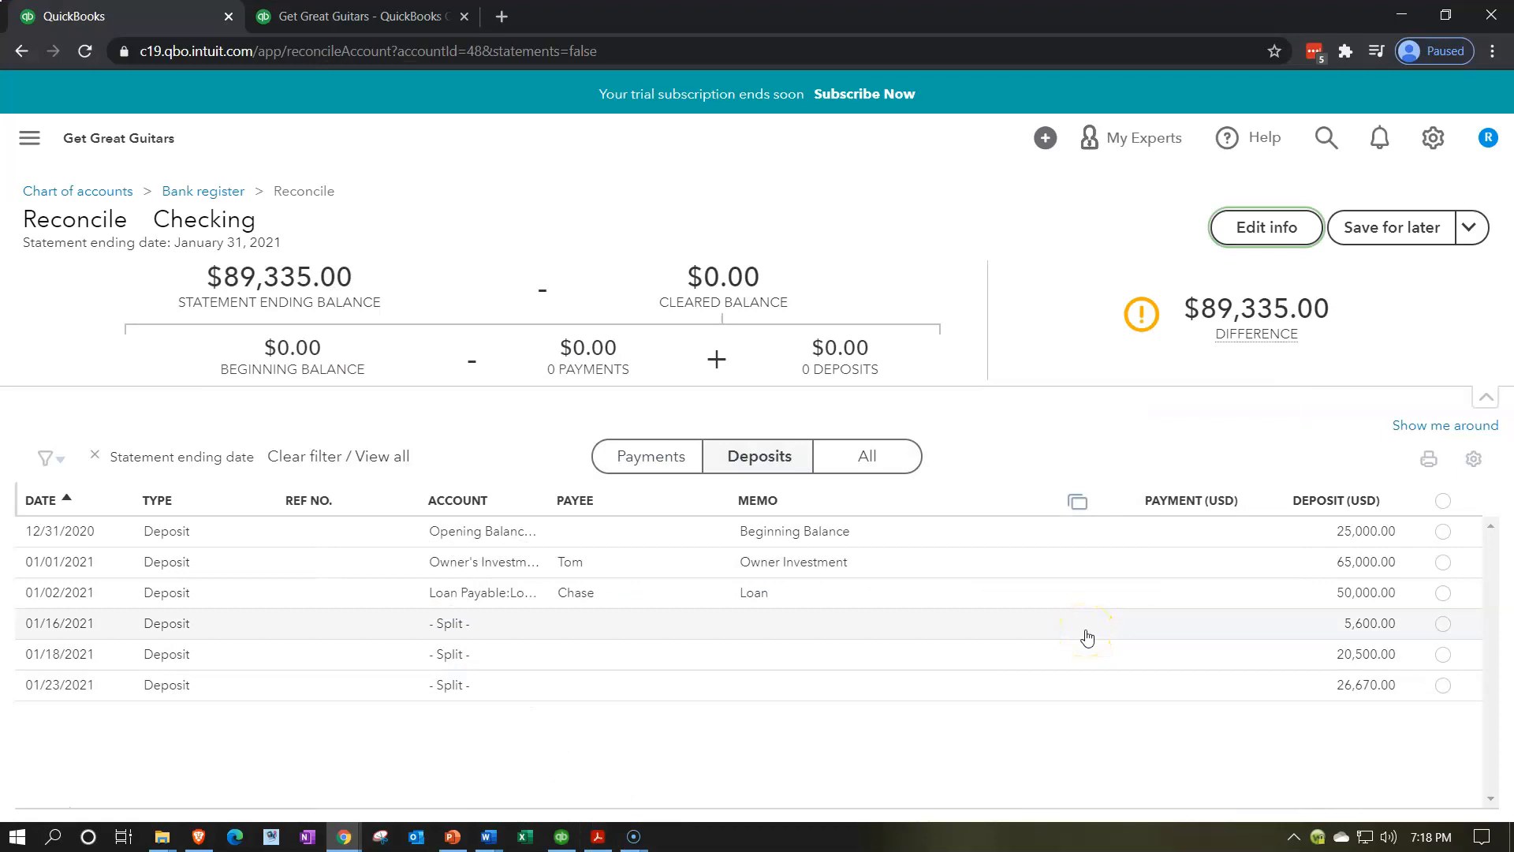
Clear the 12/31/2020 25,000.00 opening-balance deposit, leaving a 64,335.00 difference
click(1443, 531)
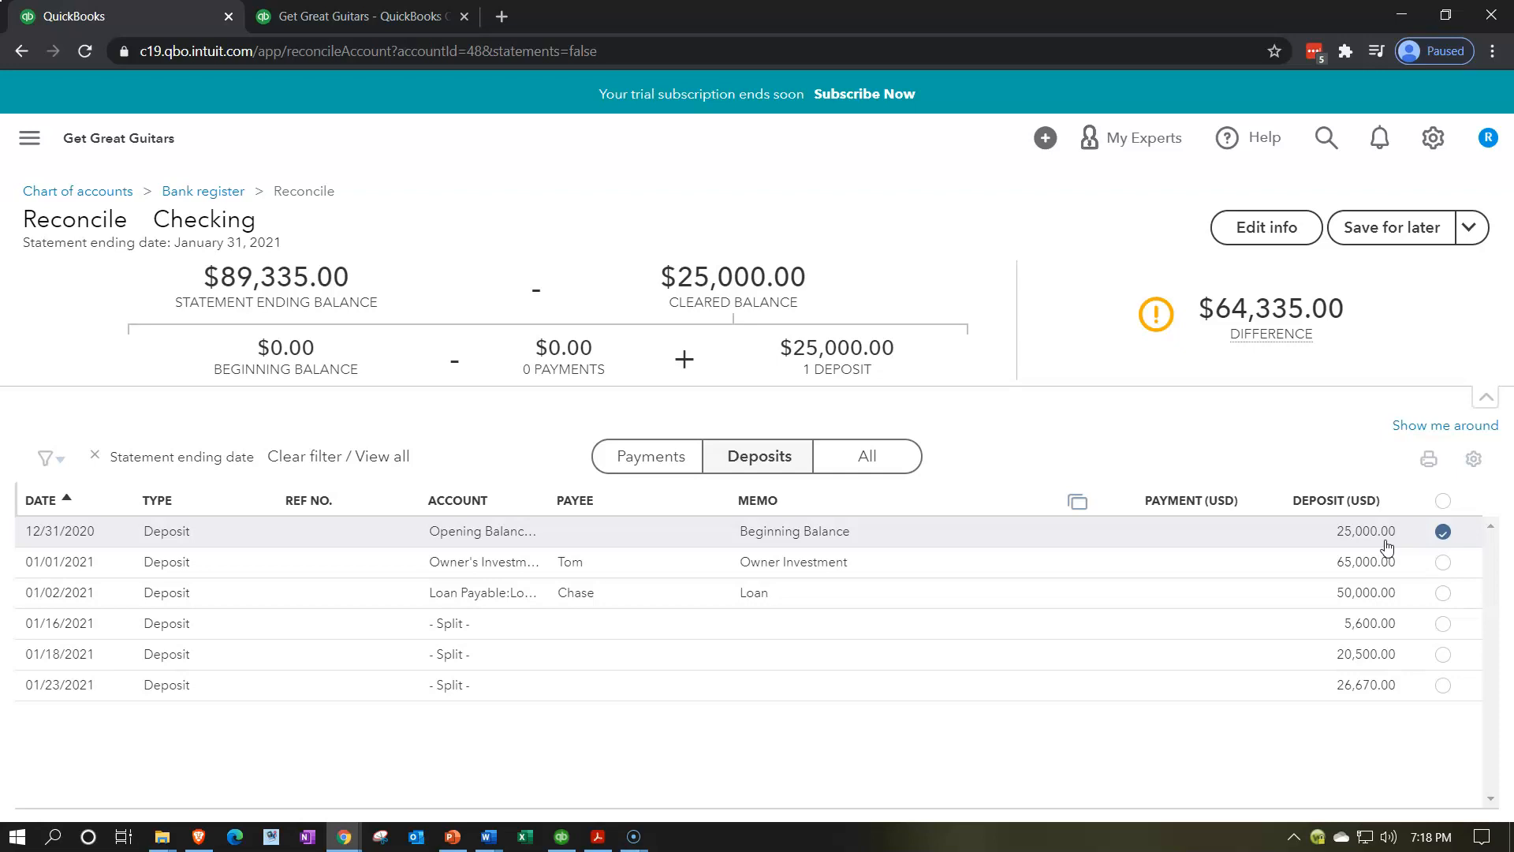
click(1373, 546)
Review the January statement's deposits, checks and withdrawals in Acrobat
click(598, 838)
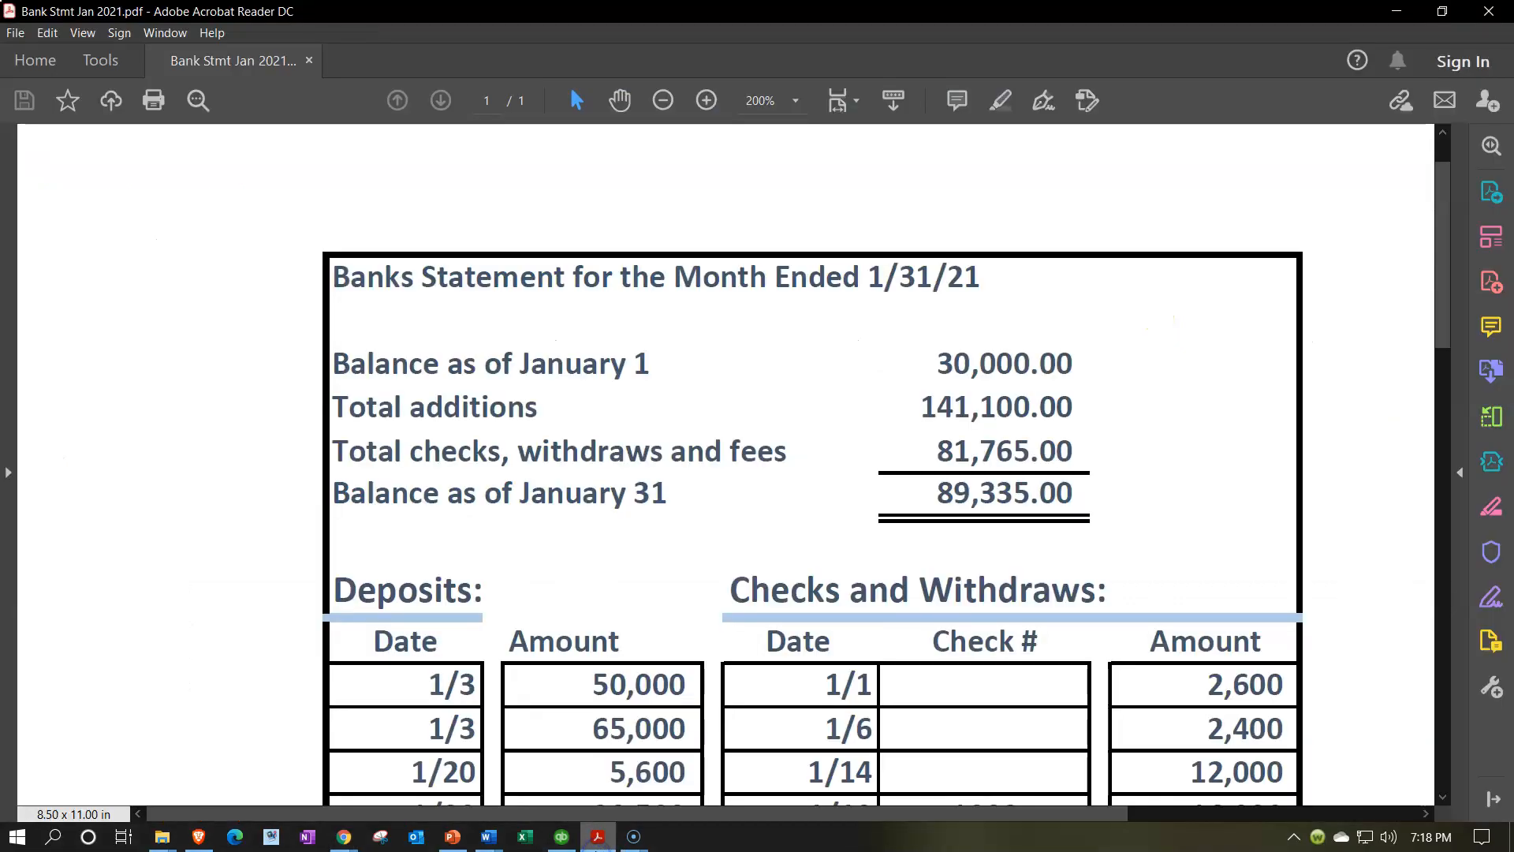
scroll(895, 686, down, 2)
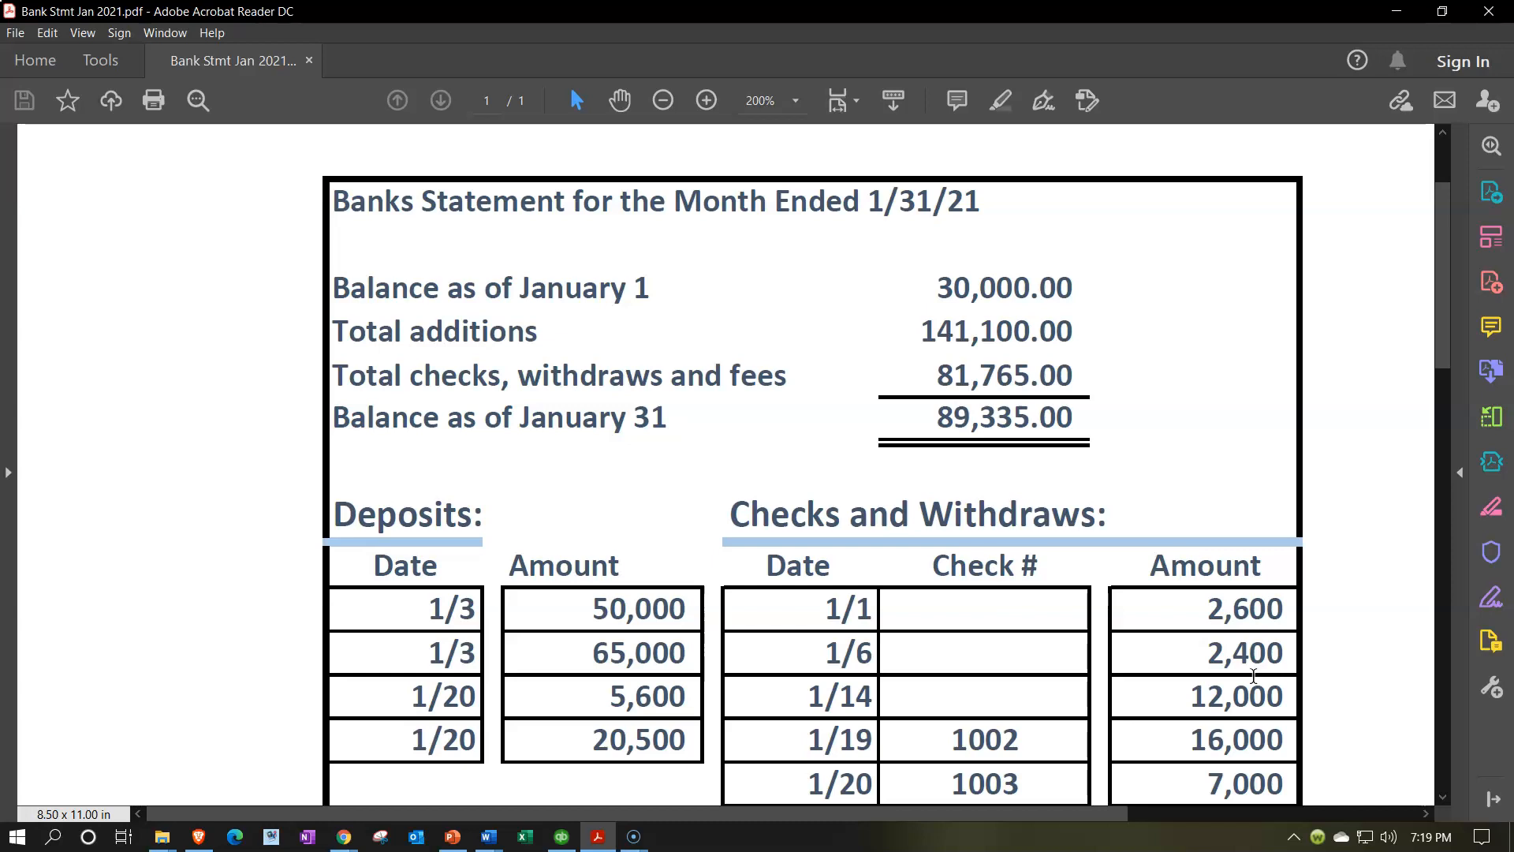
click(1243, 676)
scroll(1104, 669, down, 1)
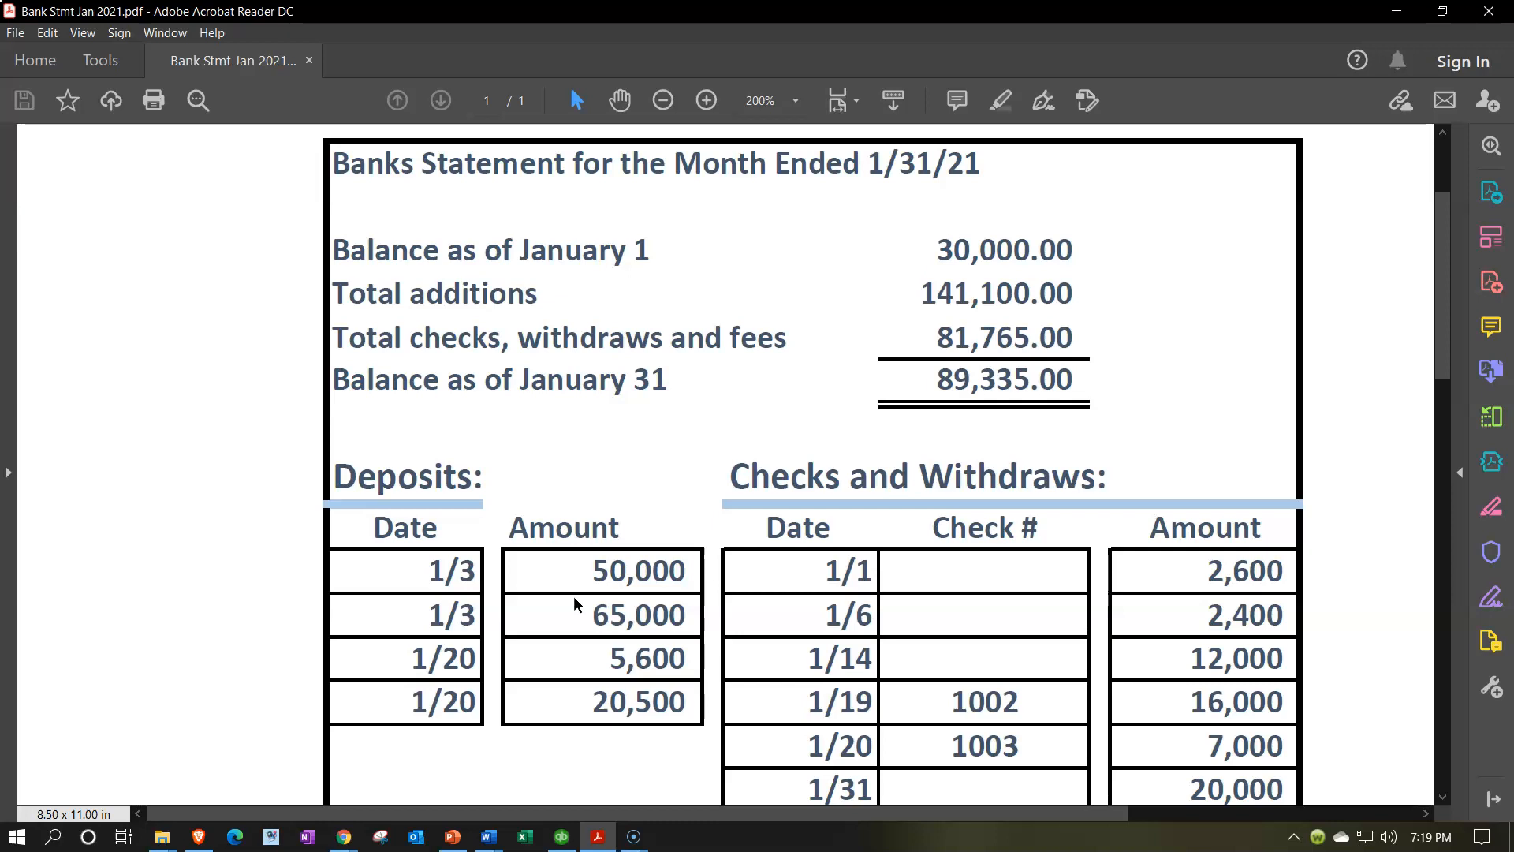
click(484, 630)
Clear the 01/02/2021 50,000.00 Loan deposit, bringing the difference to 14,335.00
click(599, 838)
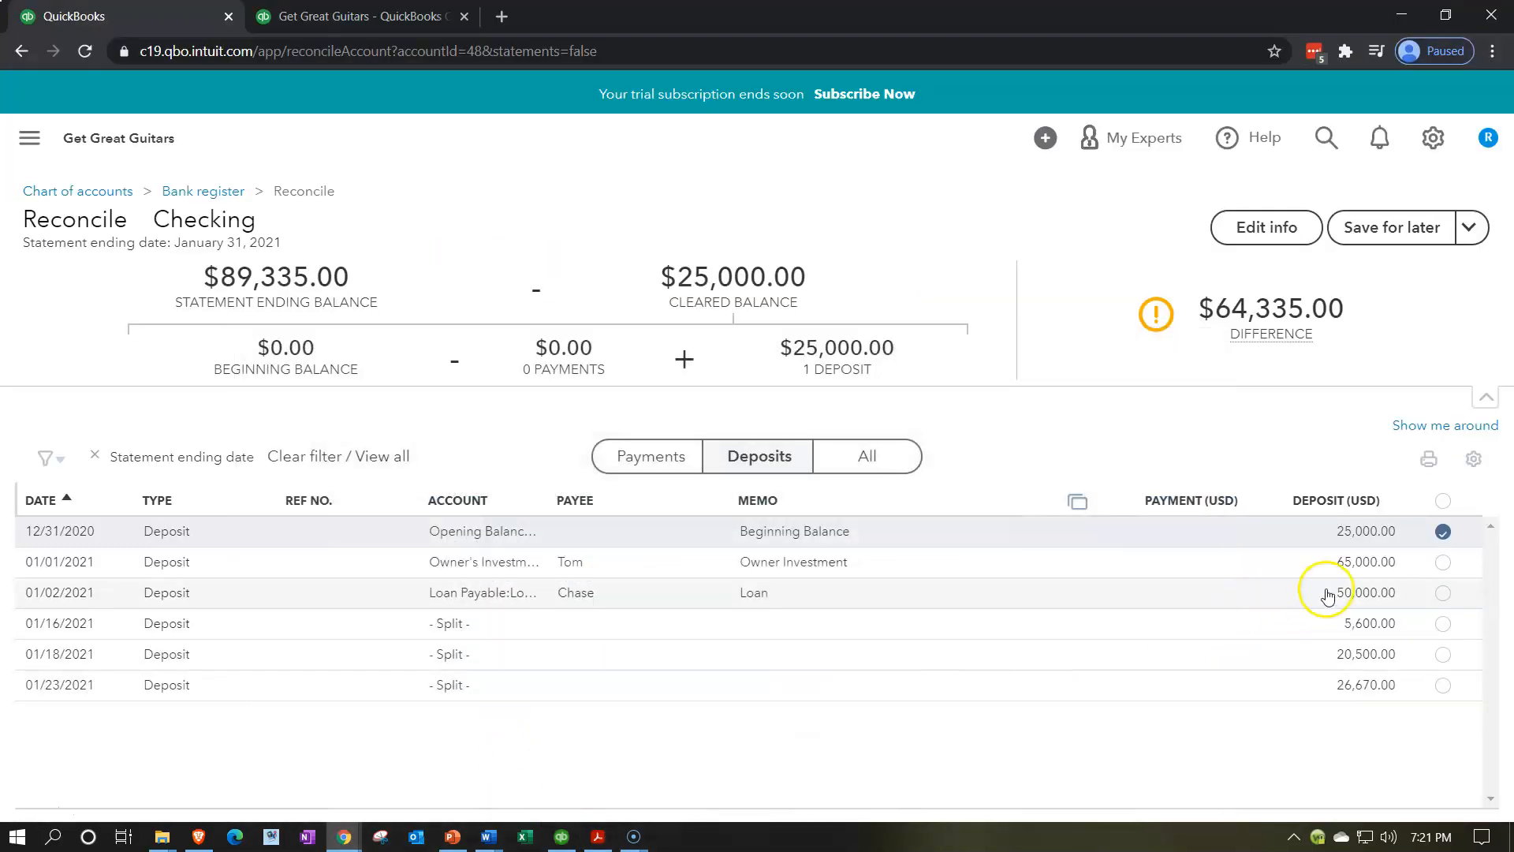
click(1442, 593)
Highlight the 50,000 deposit amount in yellow on the bank statement PDF
click(598, 837)
drag(585, 572, 691, 571)
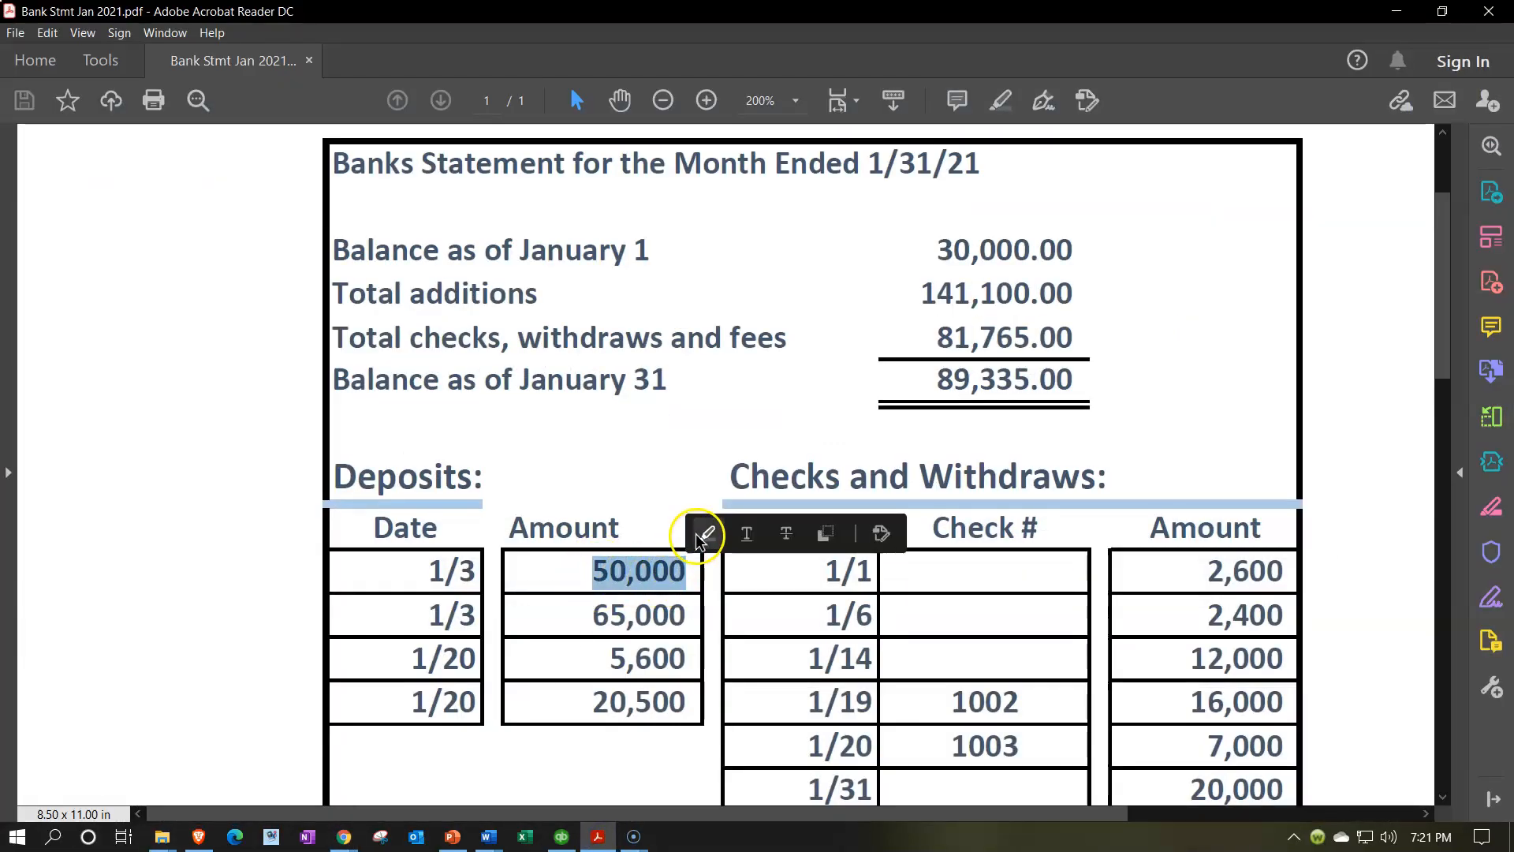
click(698, 534)
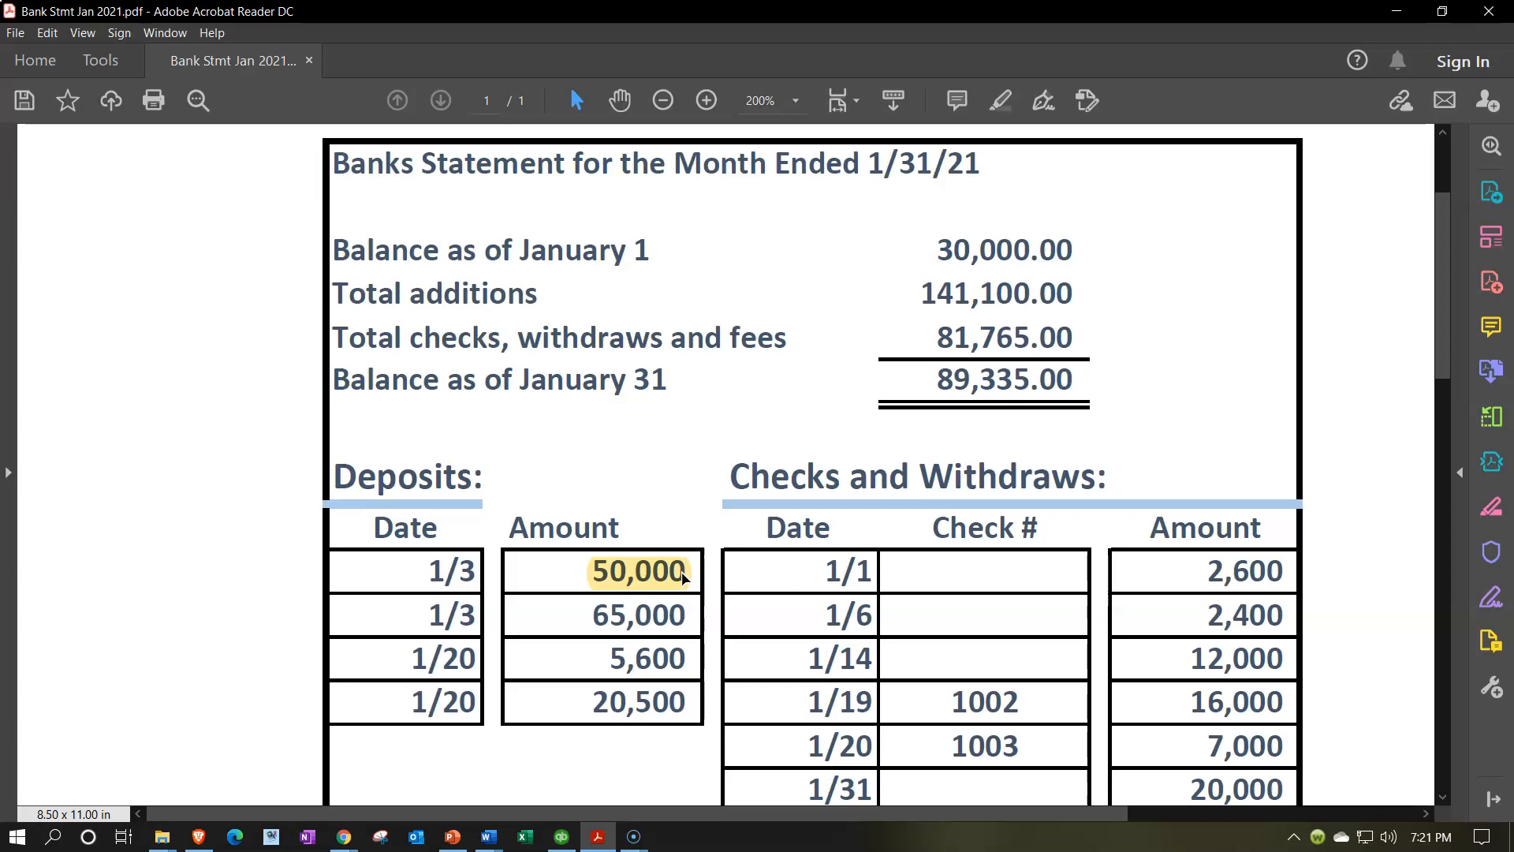
scroll(683, 578, down, 1)
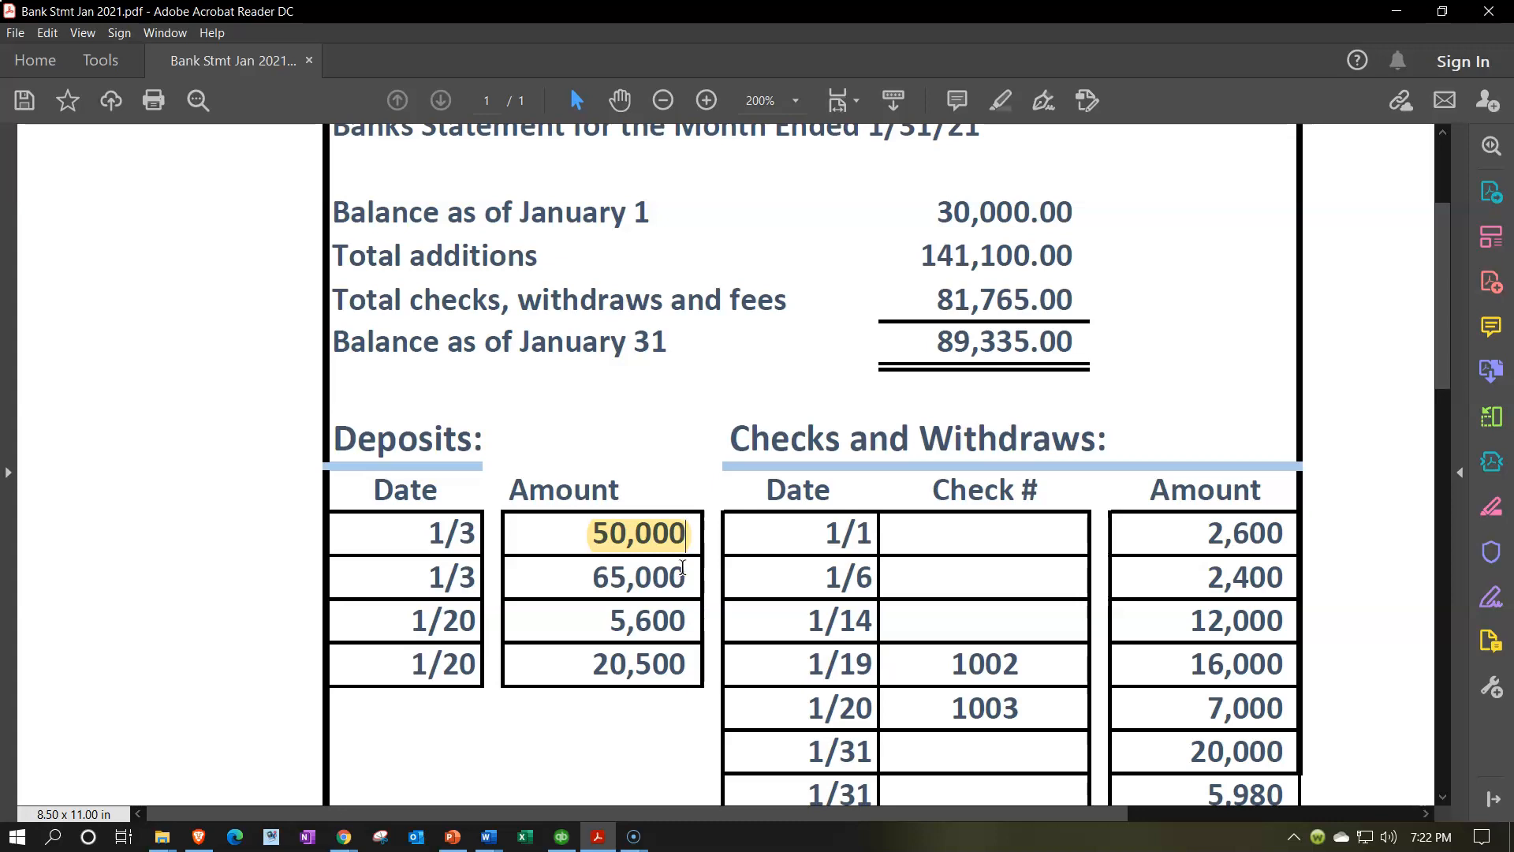
click(598, 839)
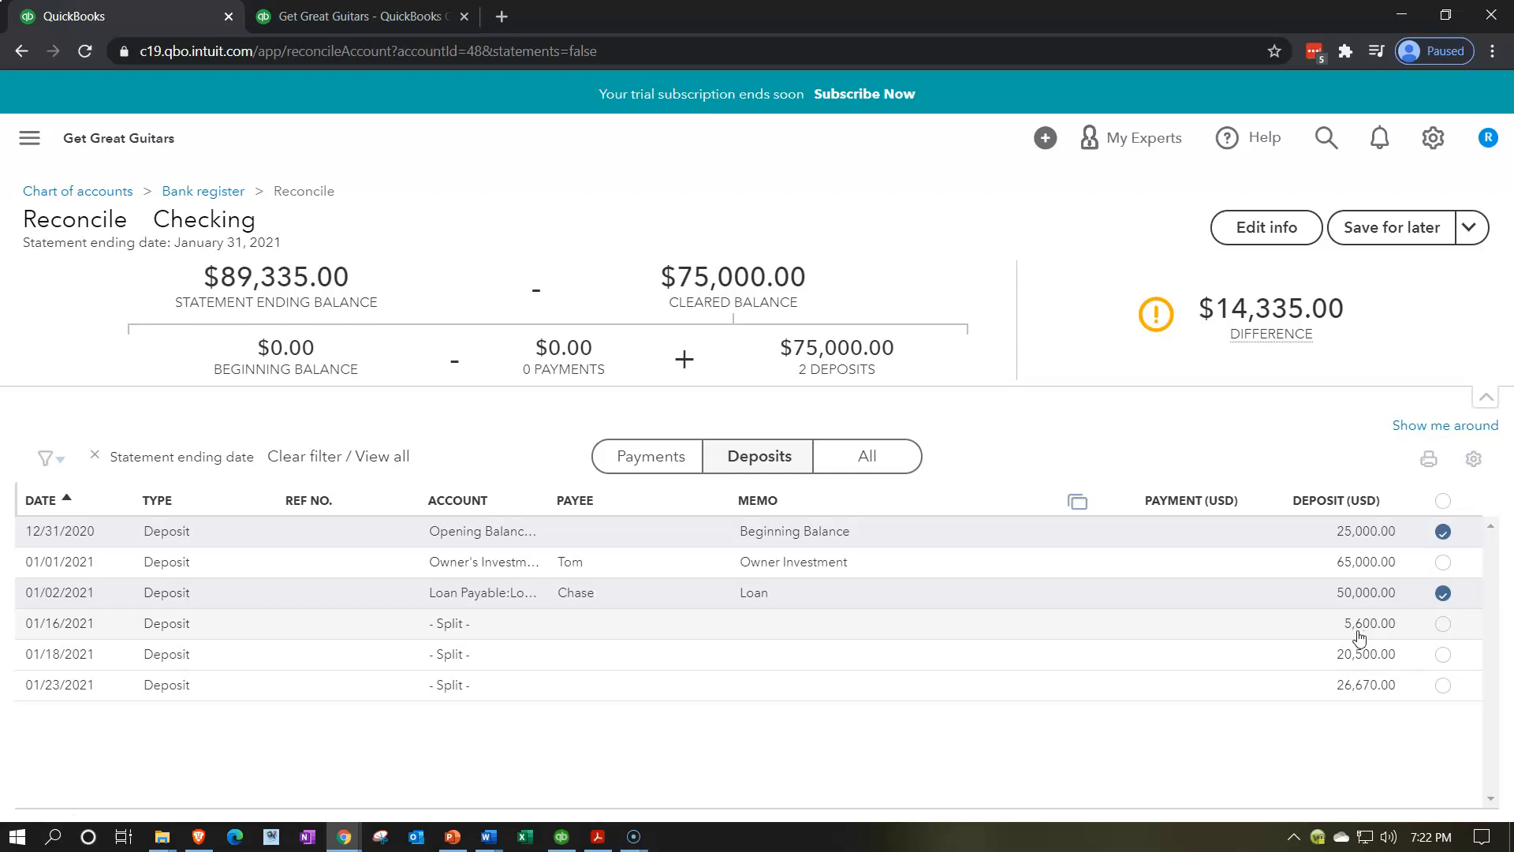
Tick the 01/01/2021 Owner Investment deposit and highlight its 65,000 amount on the statement
click(598, 837)
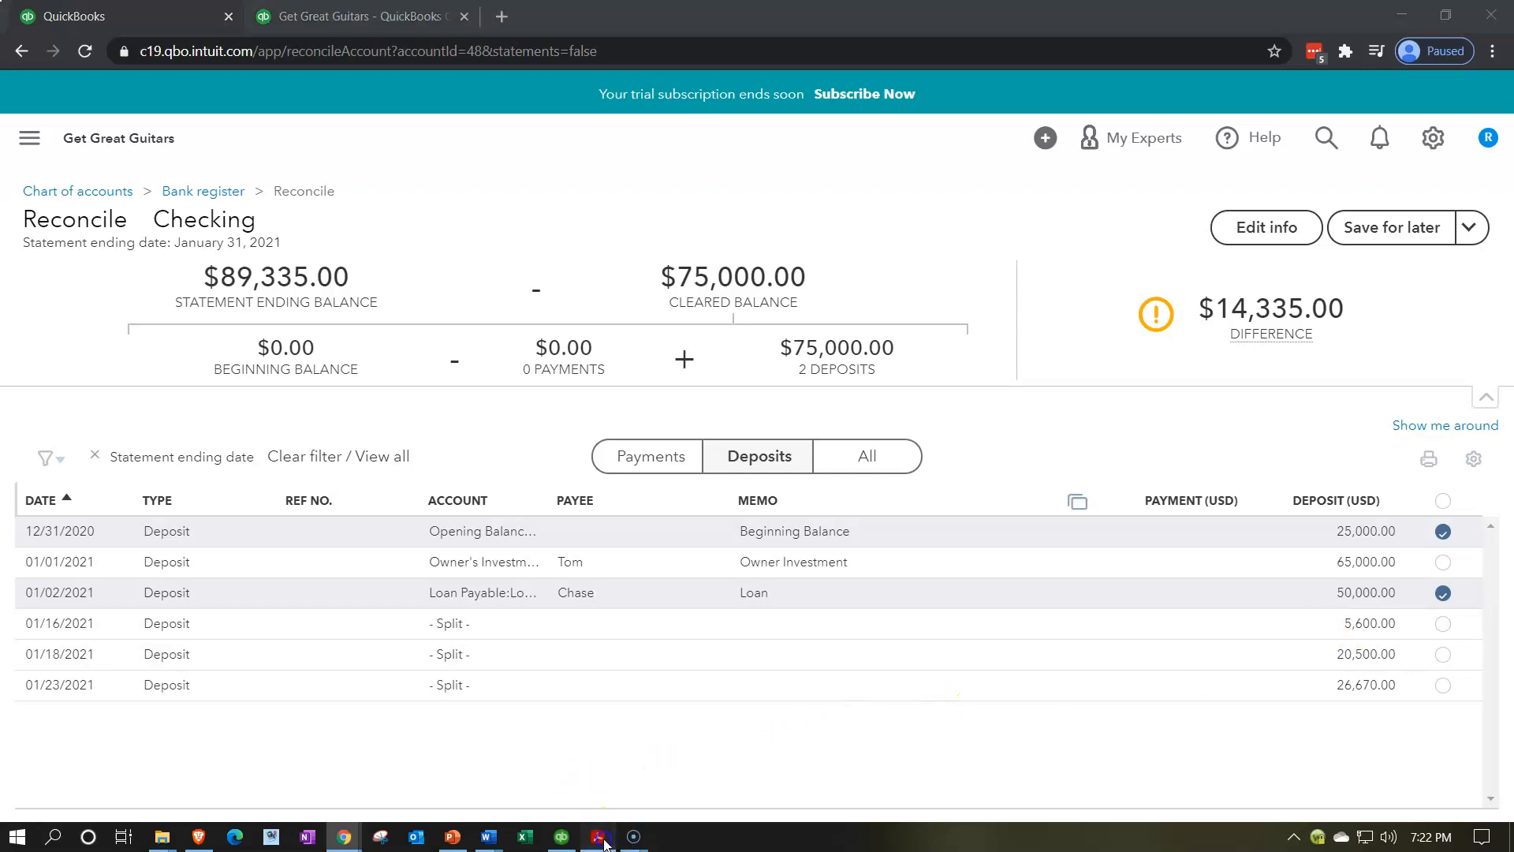
click(599, 837)
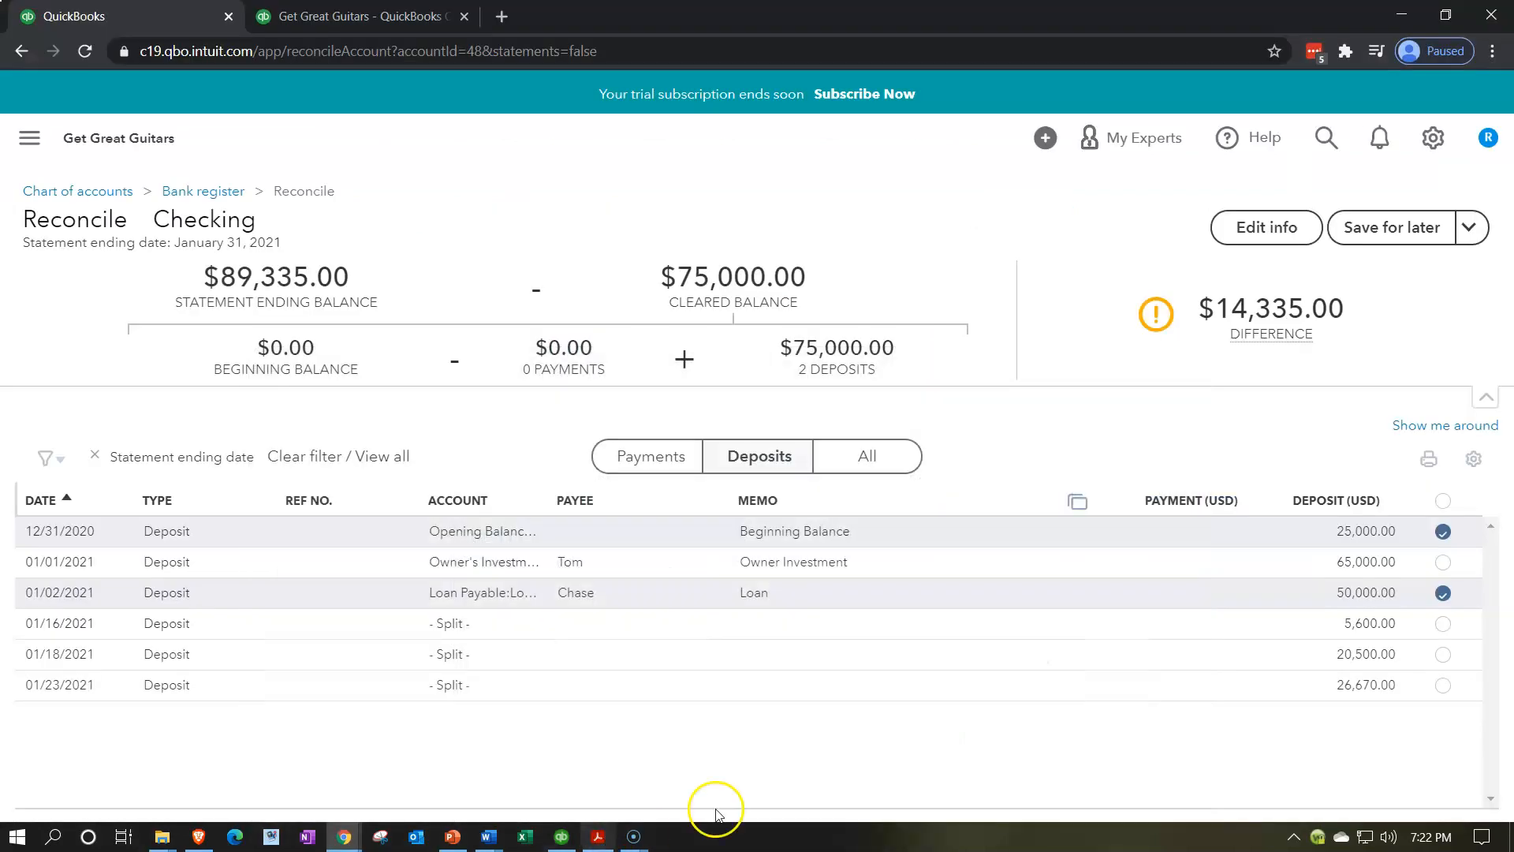
click(1436, 565)
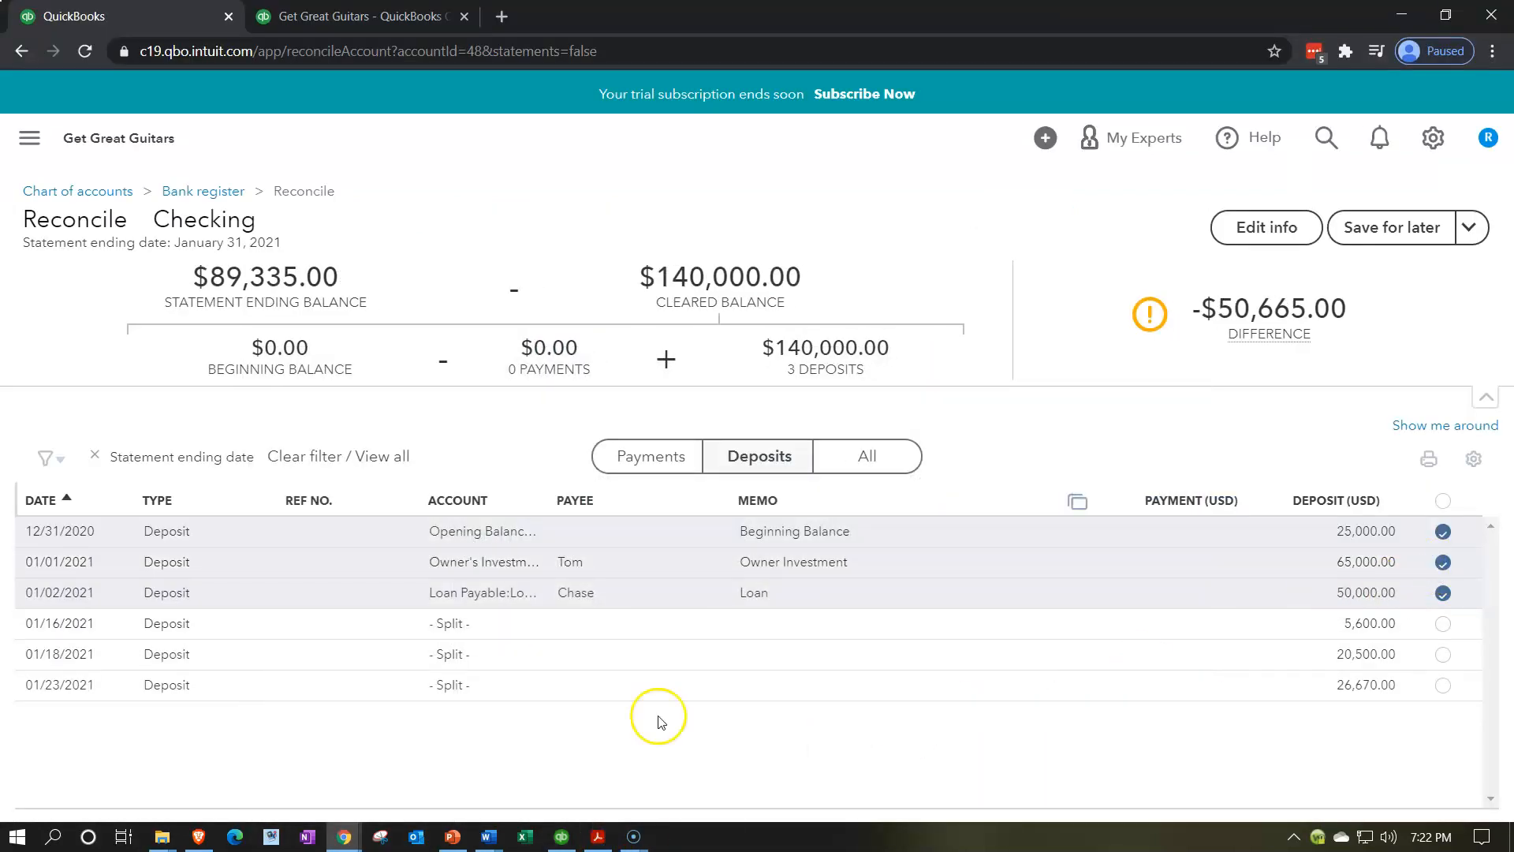
click(598, 837)
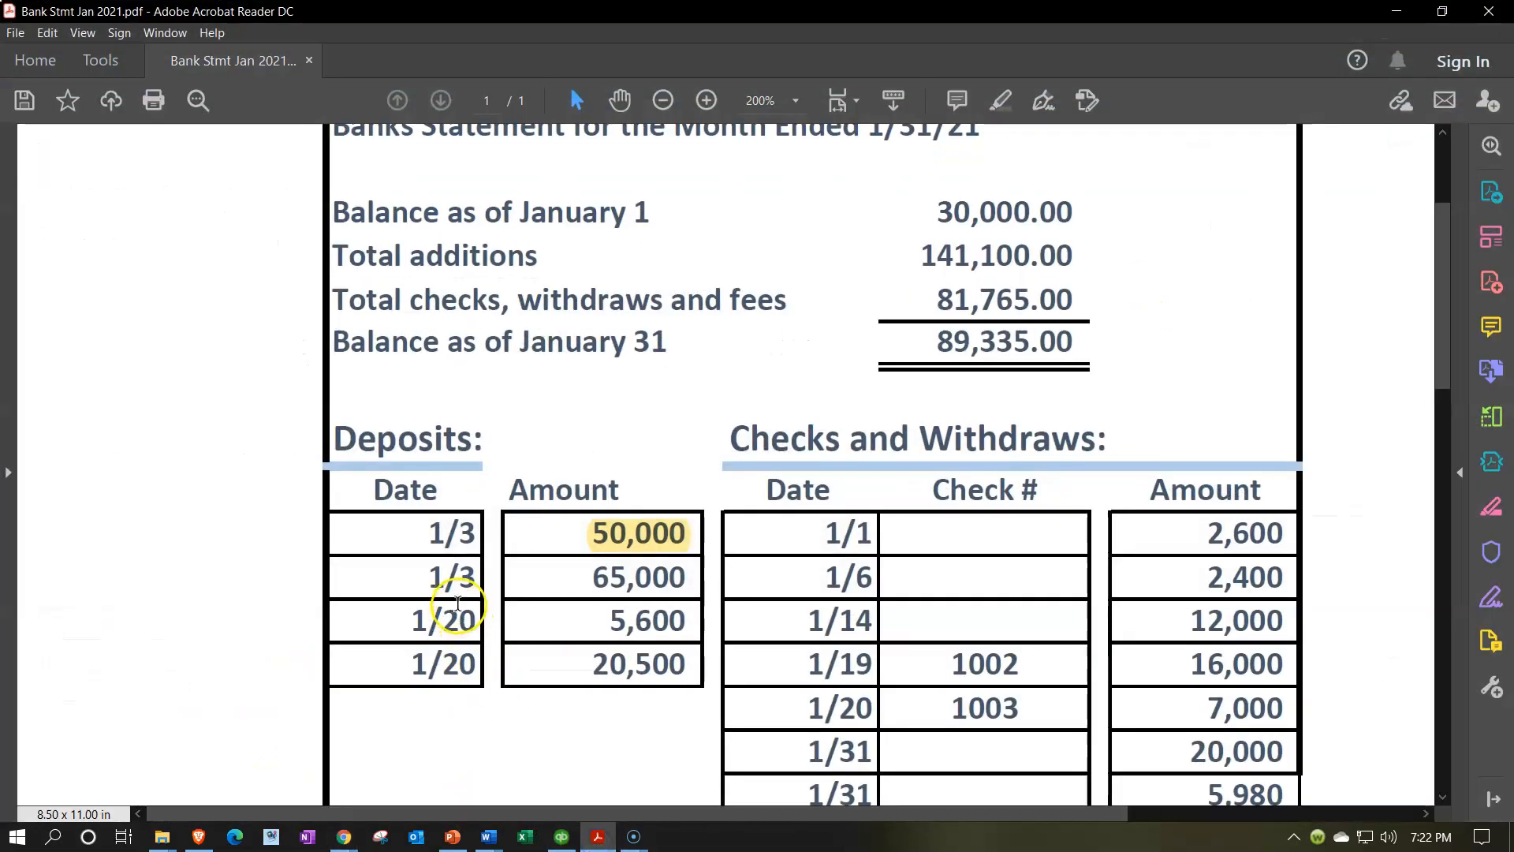
double_click(633, 582)
drag(634, 582, 725, 594)
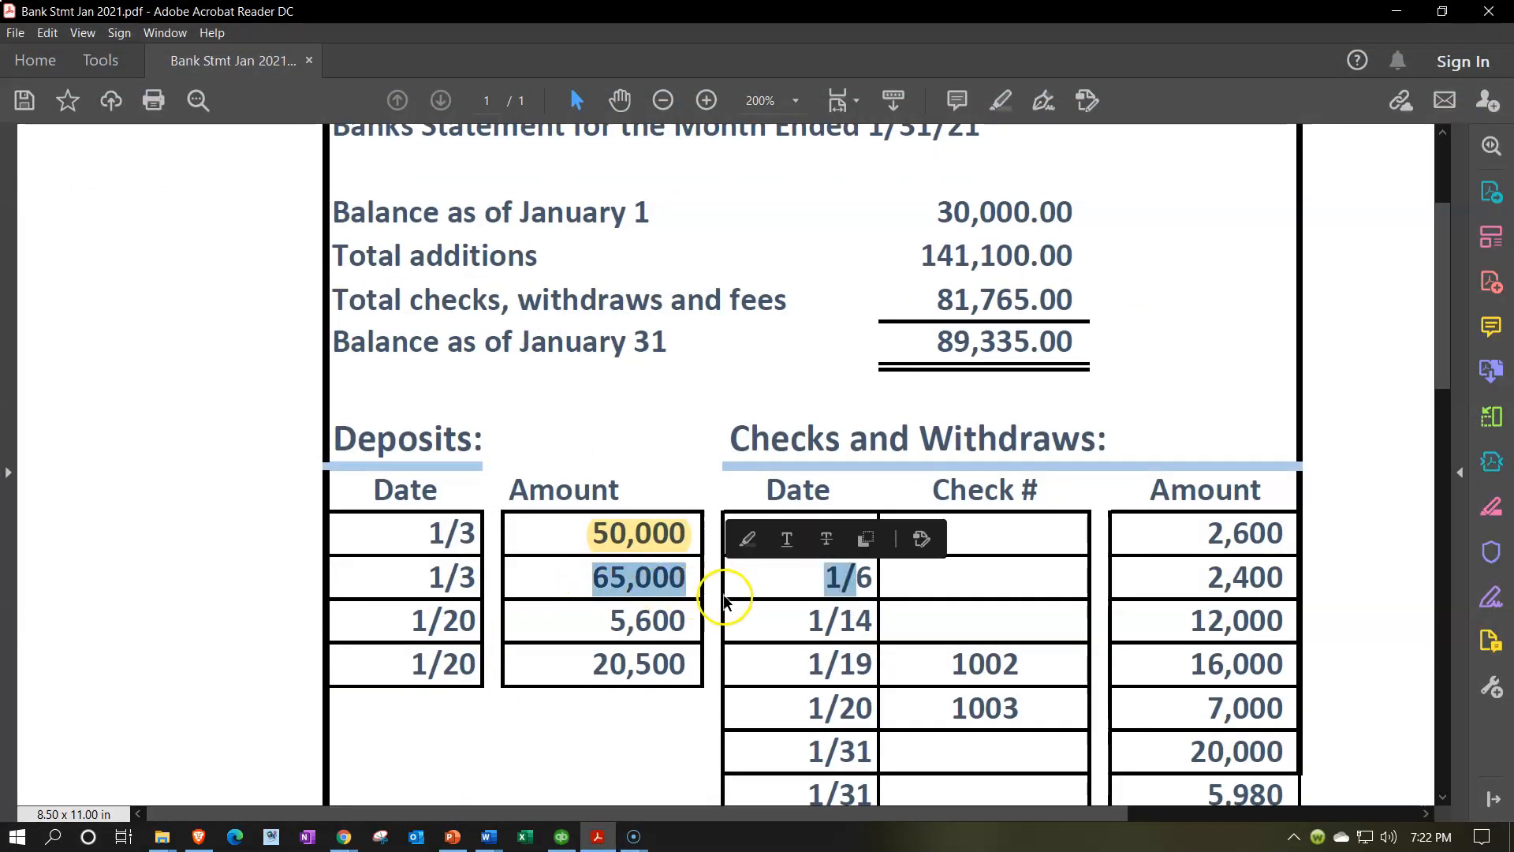
click(609, 580)
drag(594, 574, 686, 581)
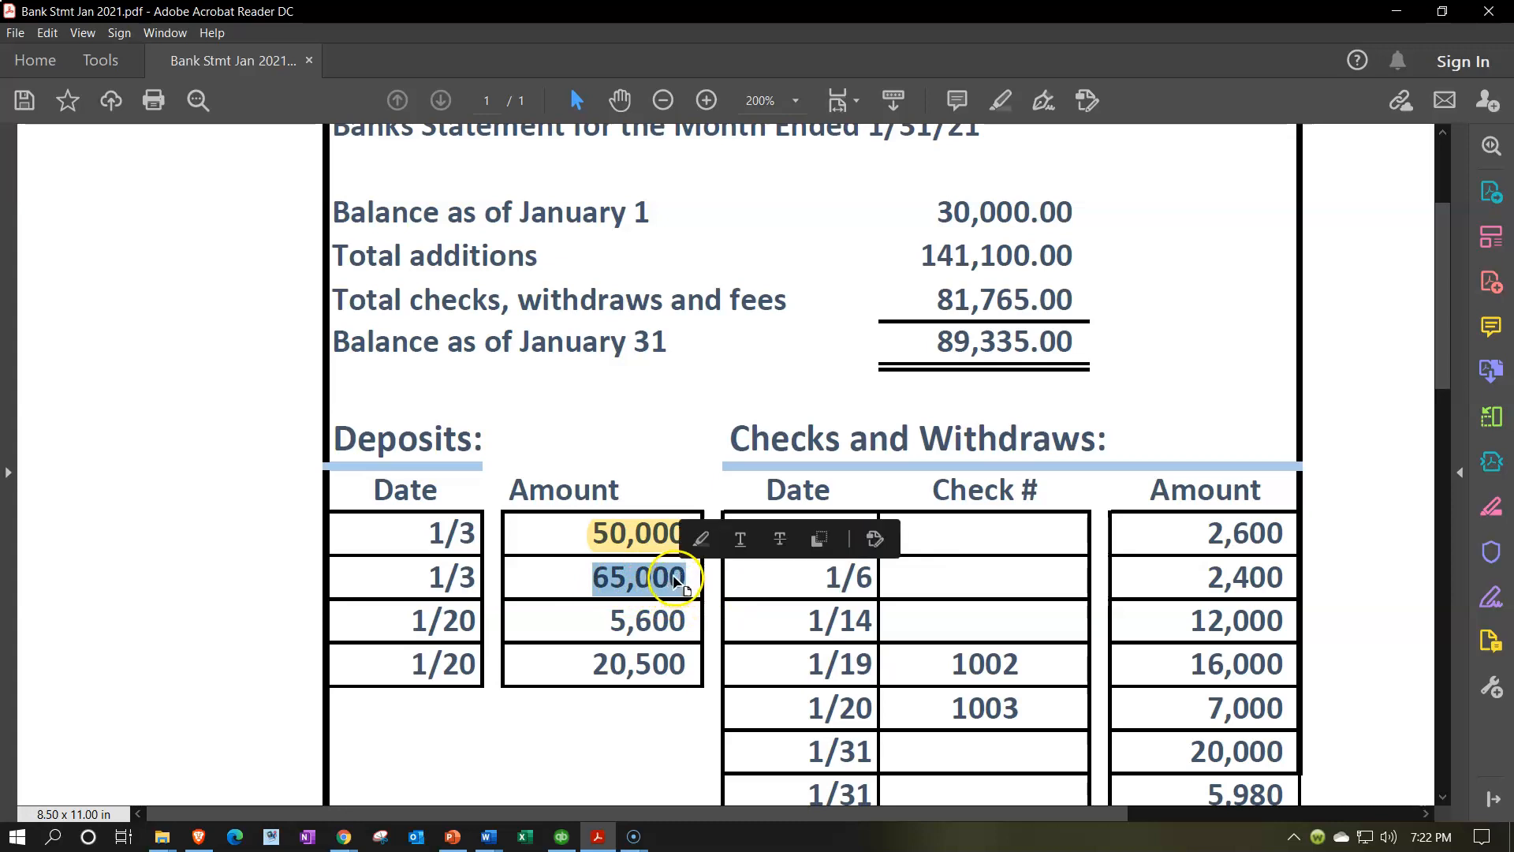
click(699, 540)
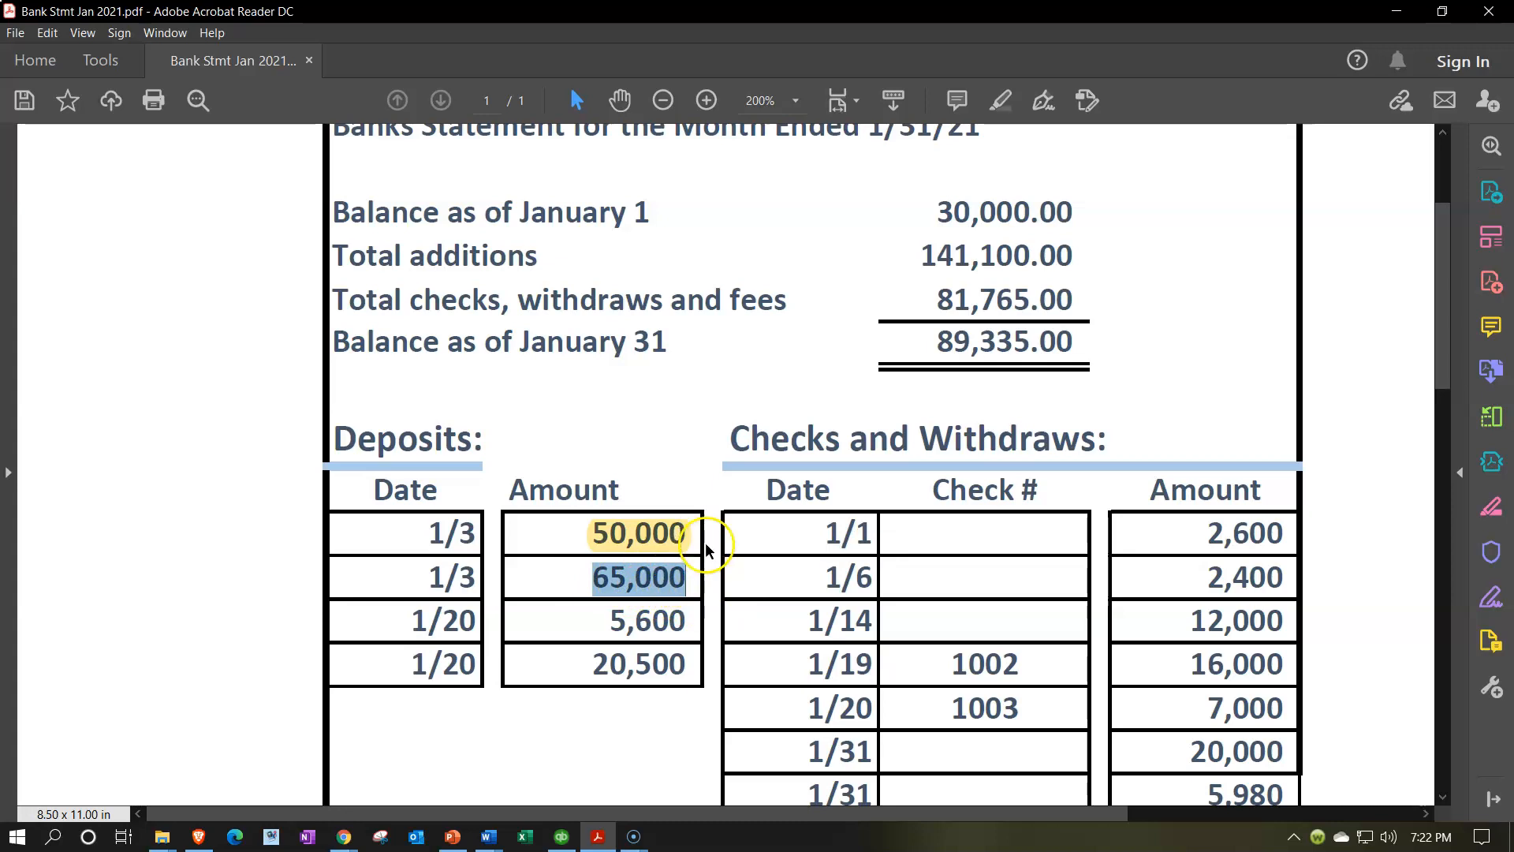
Tick the 01/16/2021 5,600.00 deposit and highlight 5,600 on the statement
click(598, 836)
click(1442, 623)
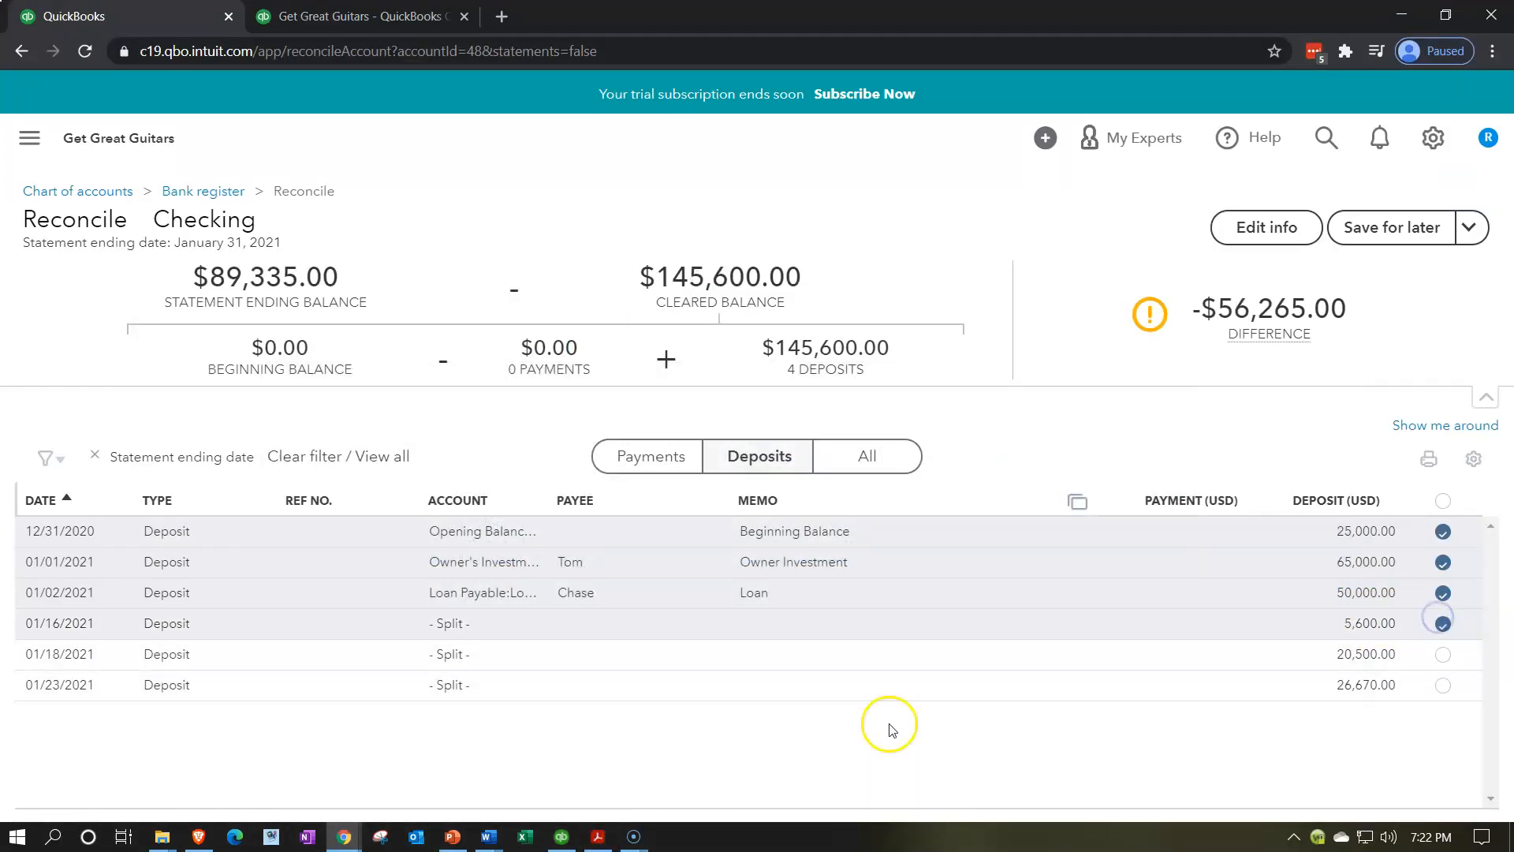
click(598, 836)
double_click(660, 623)
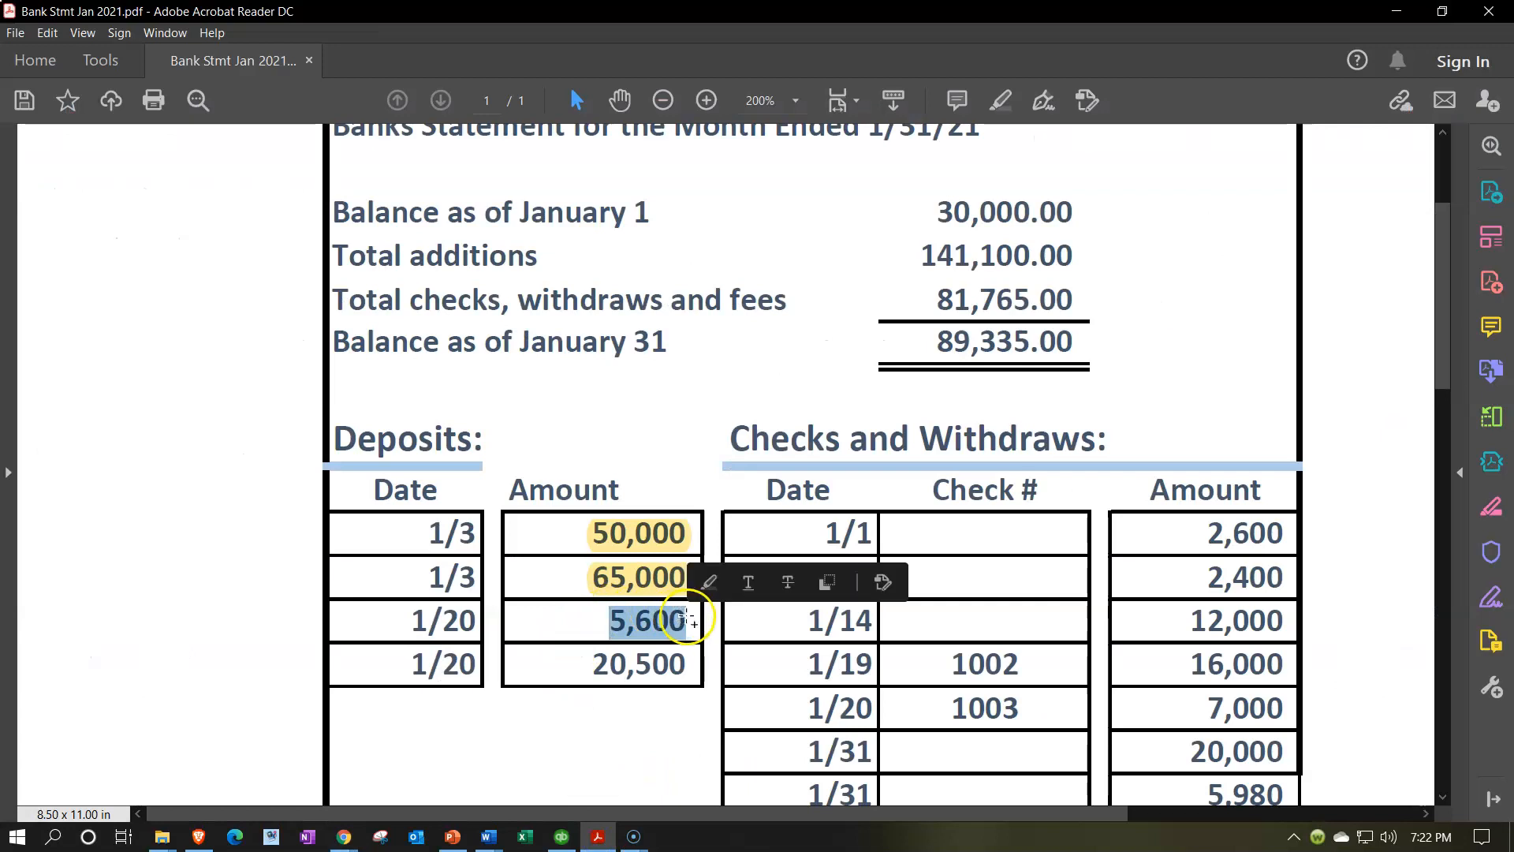
right_click(659, 621)
click(651, 621)
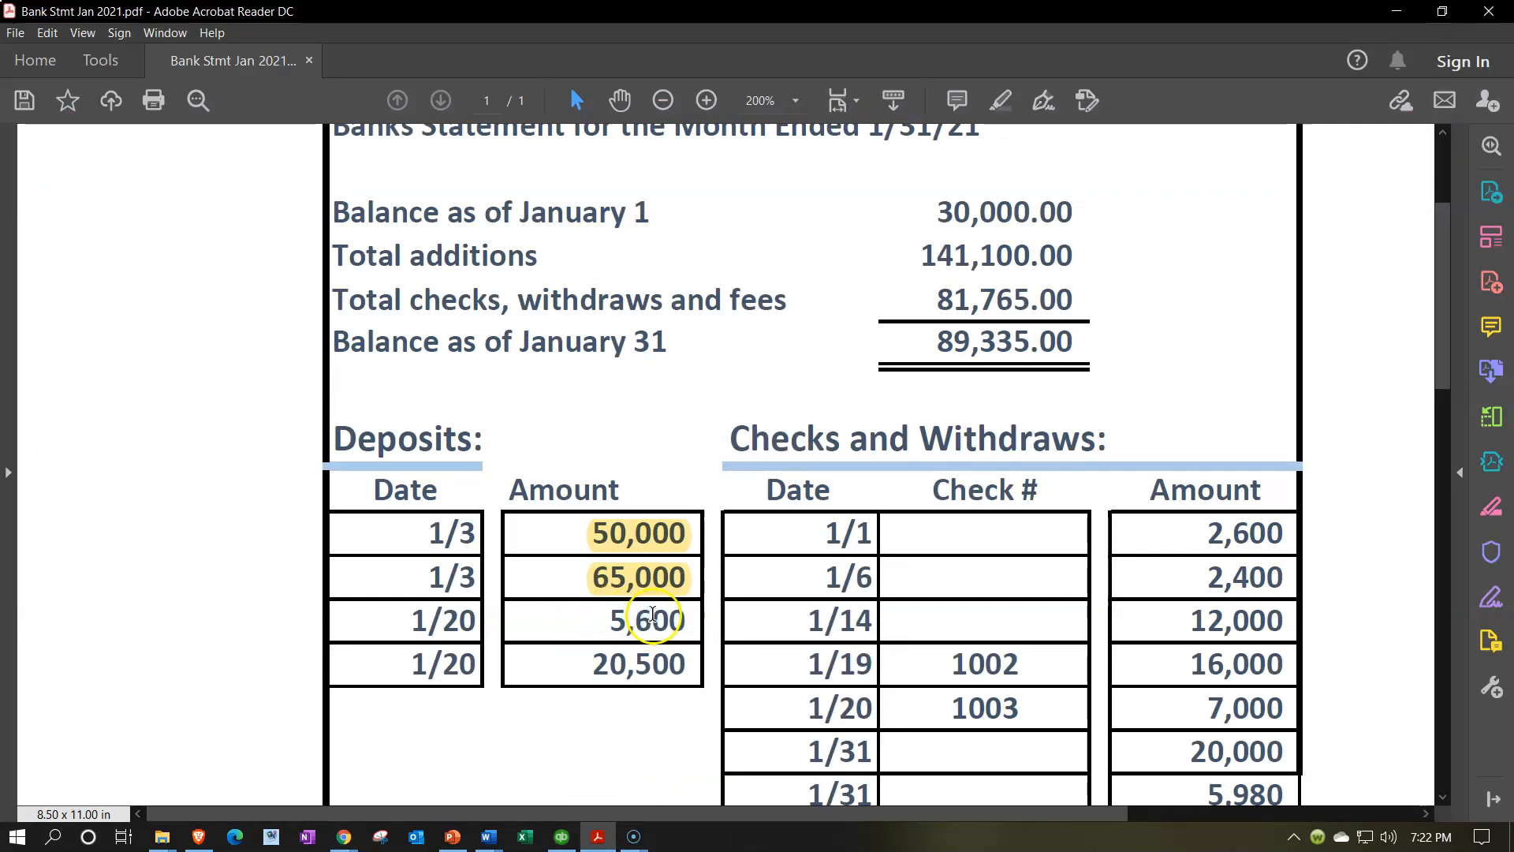
drag(614, 620, 708, 631)
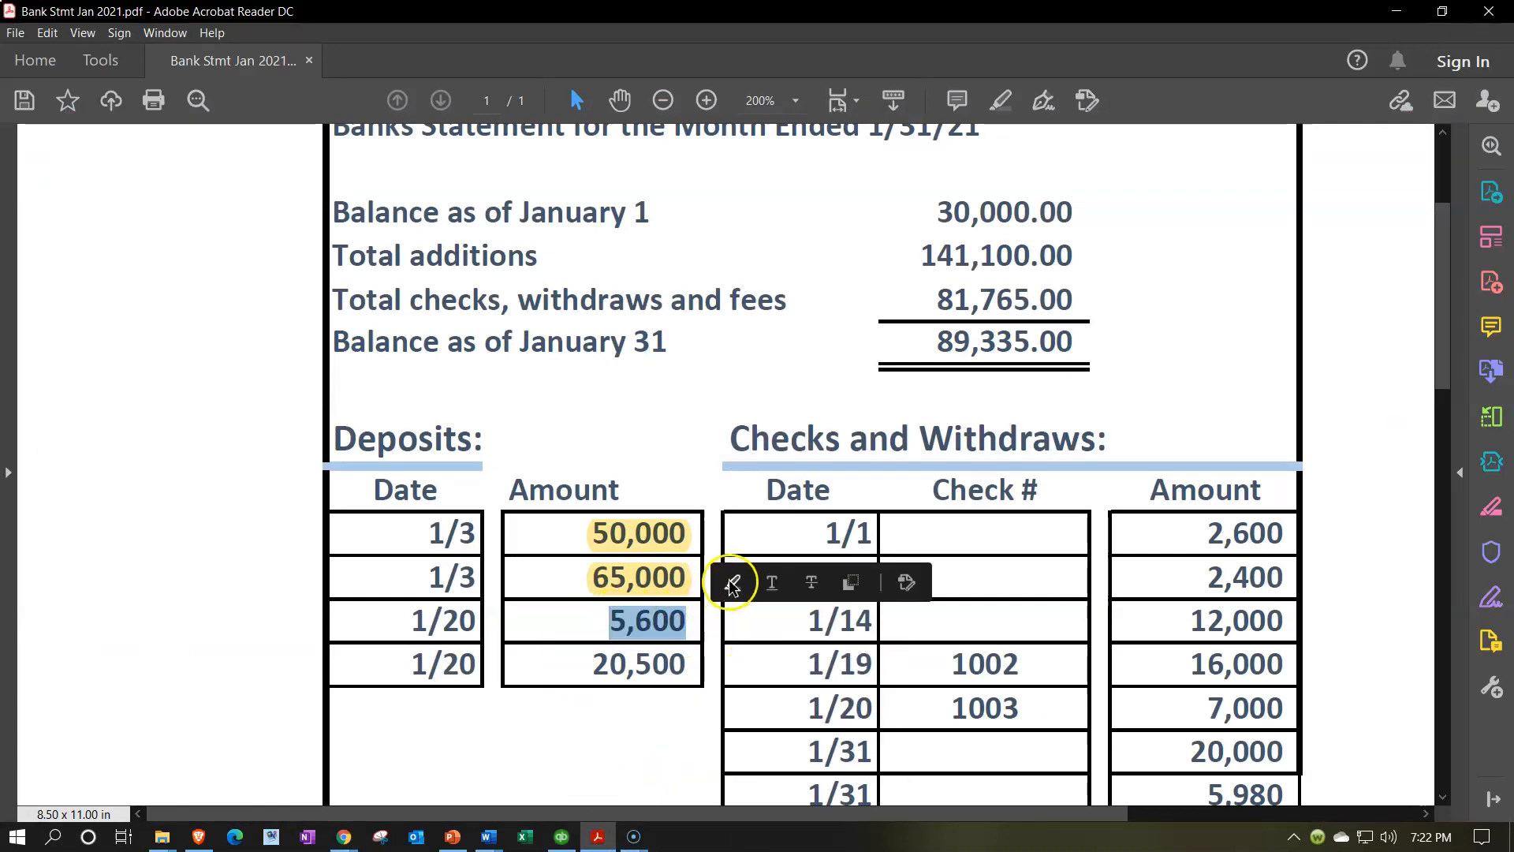
click(729, 581)
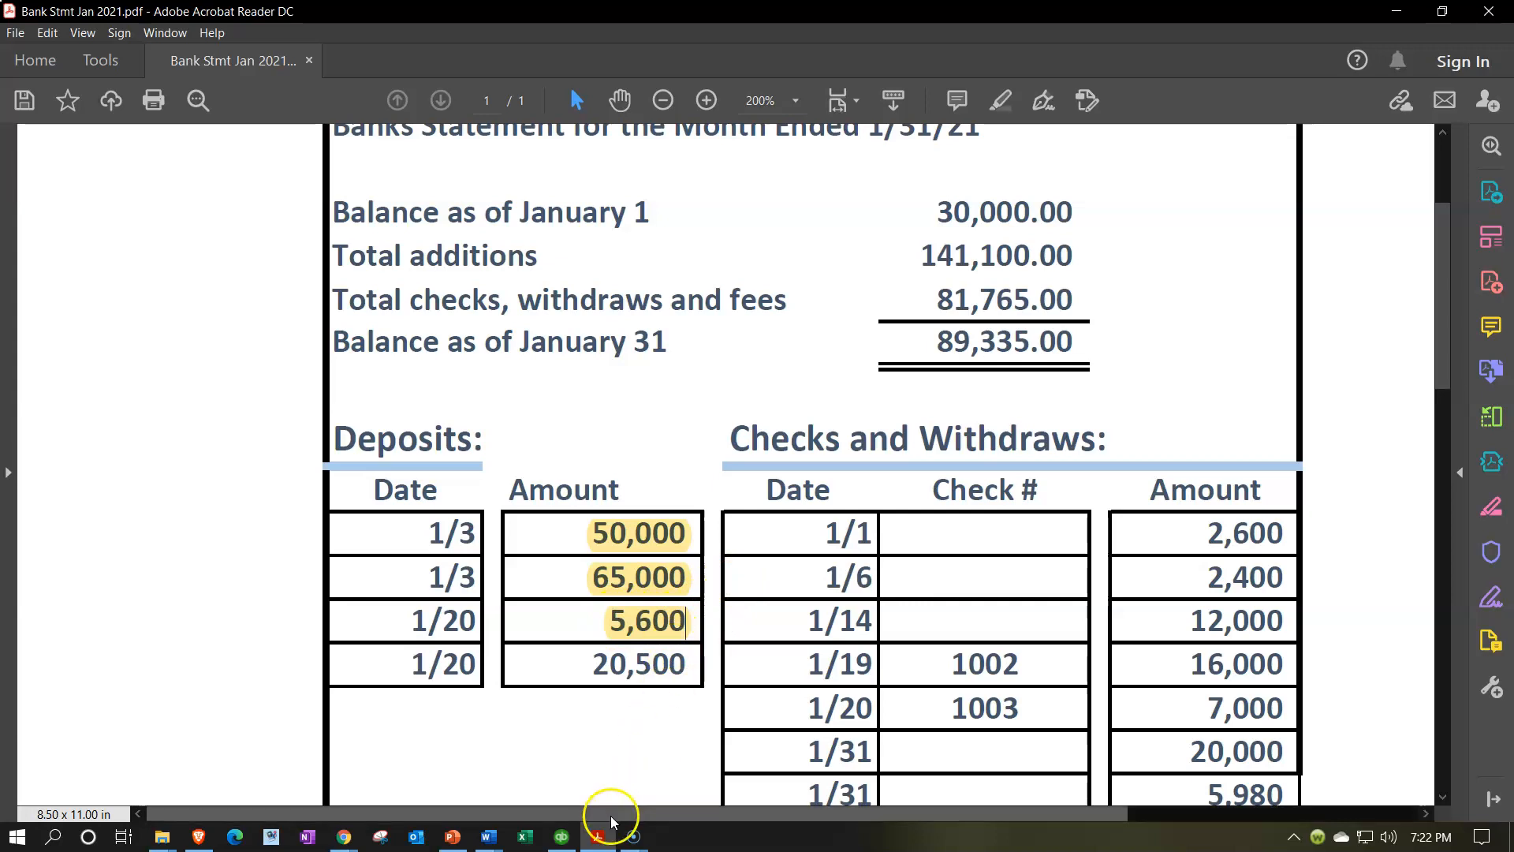
Tick the 01/18/2021 20,500.00 deposit and highlight 20,500, deleting the misplaced highlight
click(343, 836)
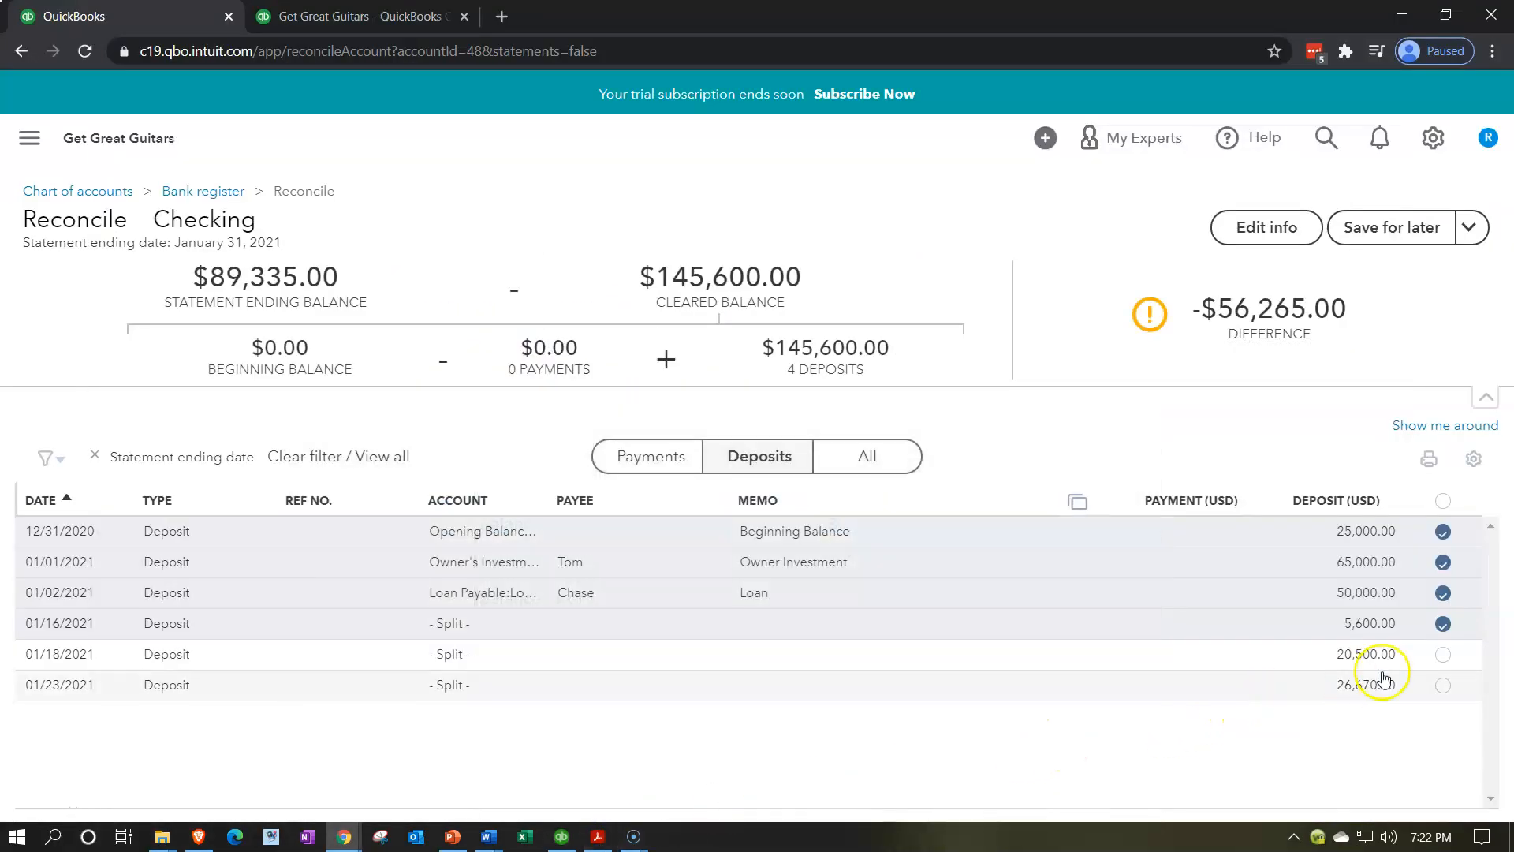
click(1443, 654)
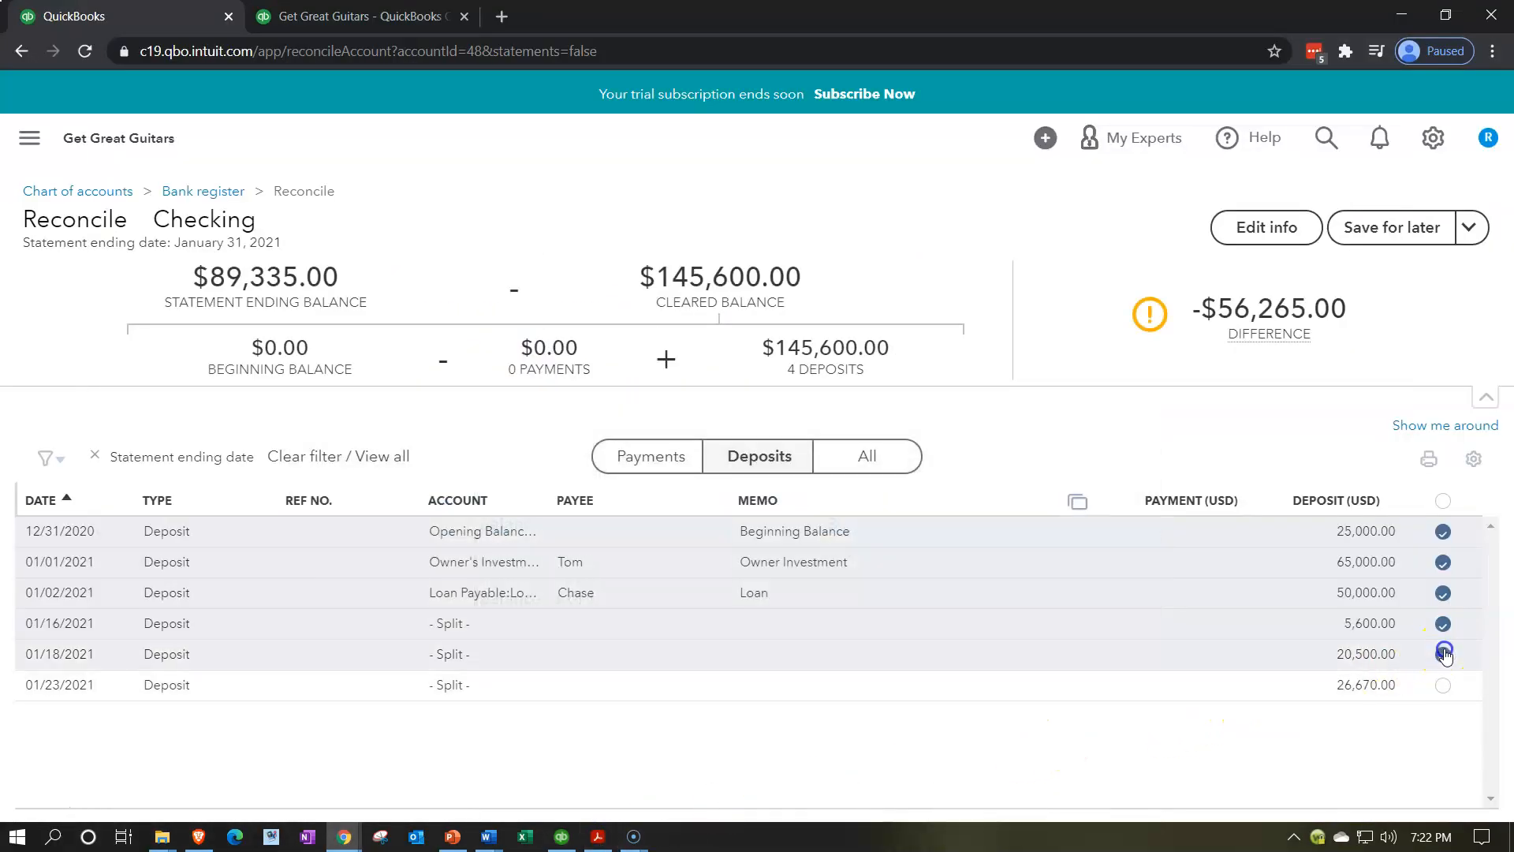
click(597, 836)
drag(594, 670, 836, 666)
click(733, 627)
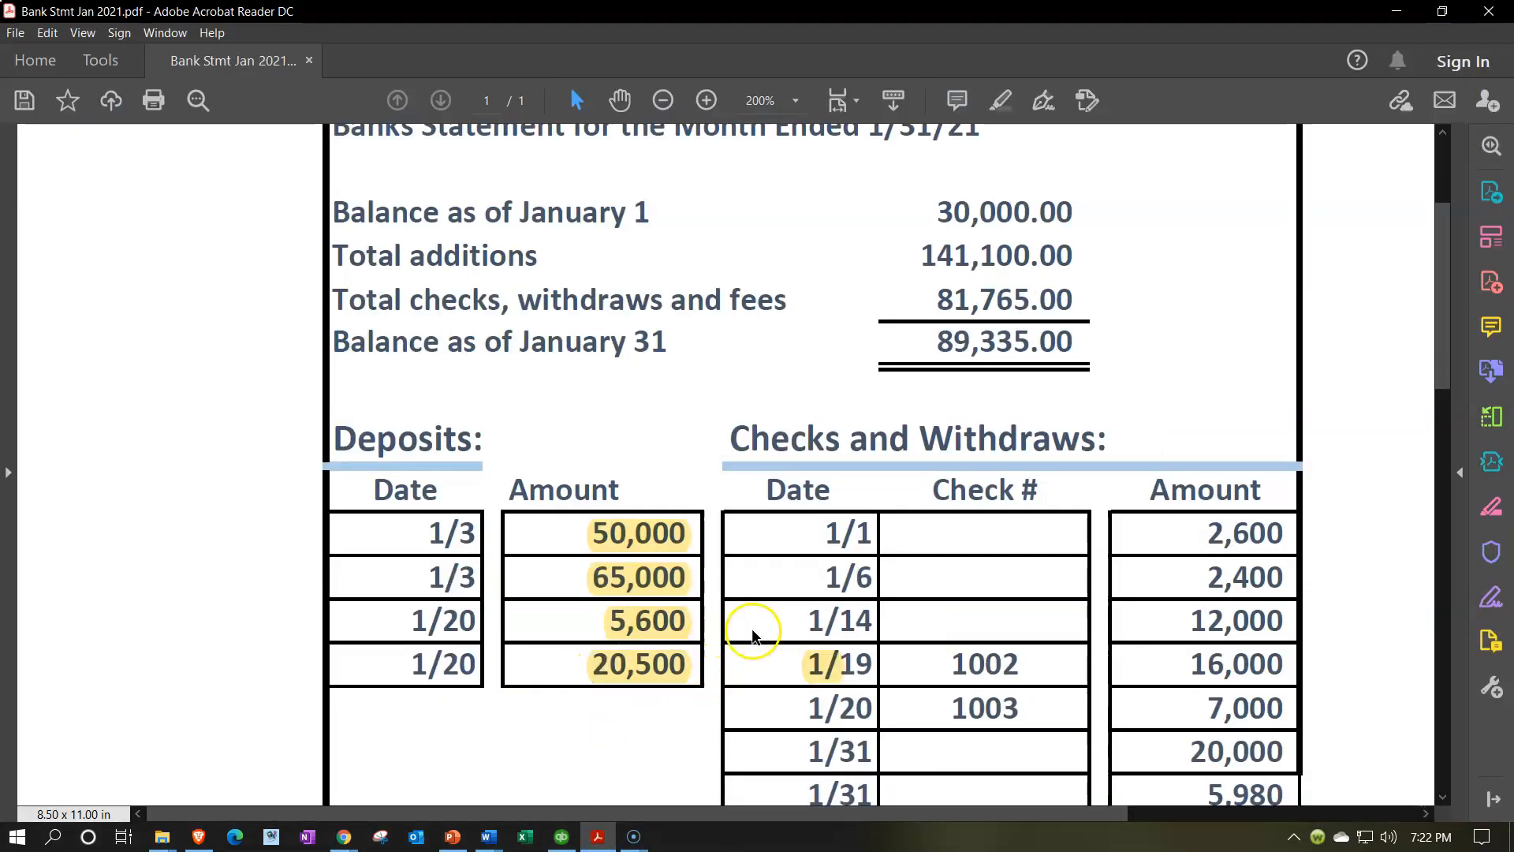
click(820, 664)
key(Delete)
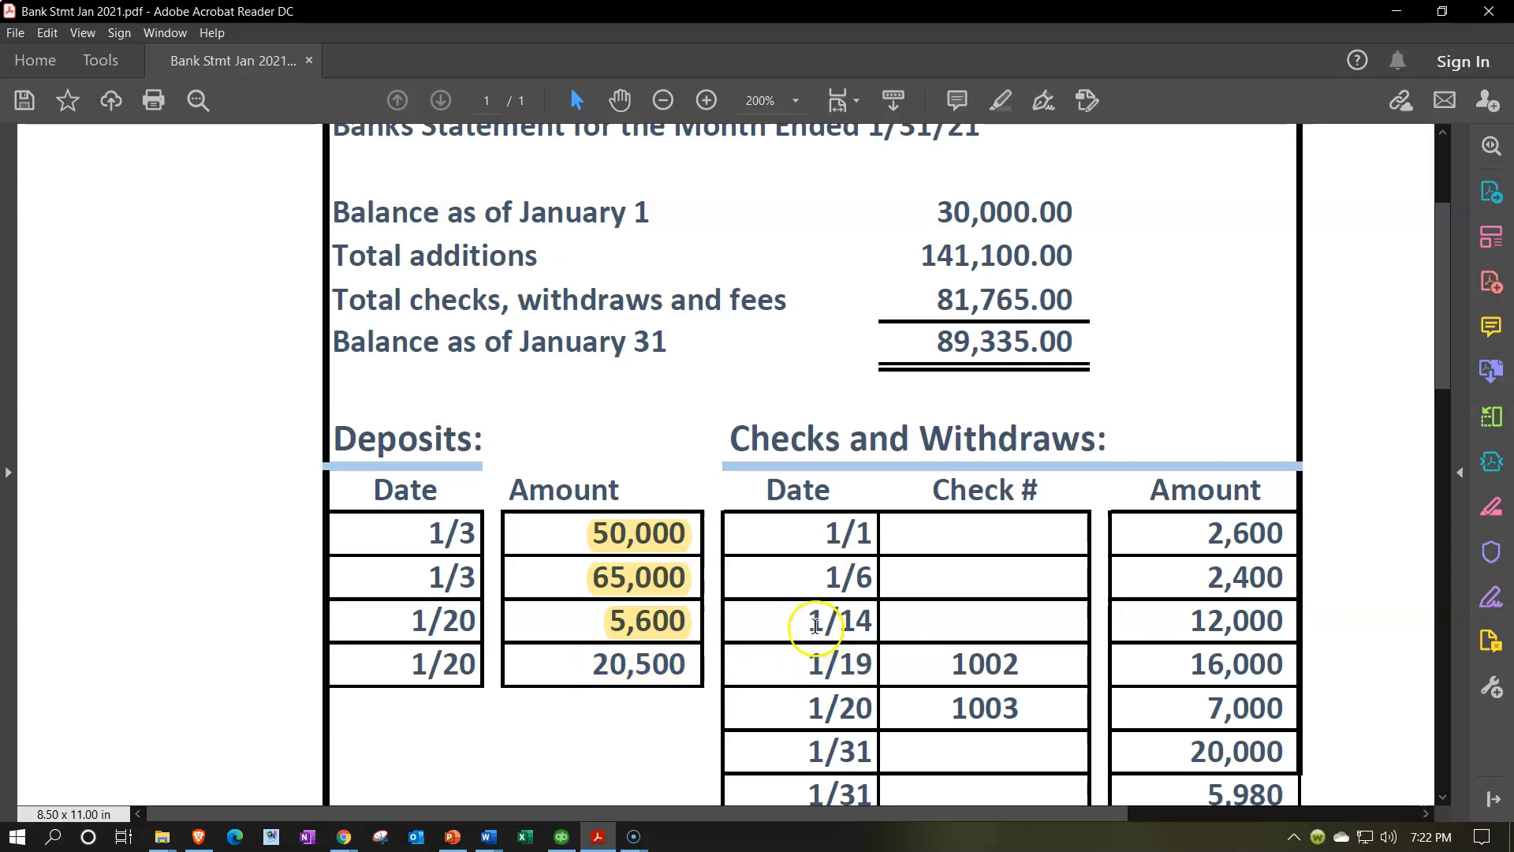
drag(612, 663, 685, 670)
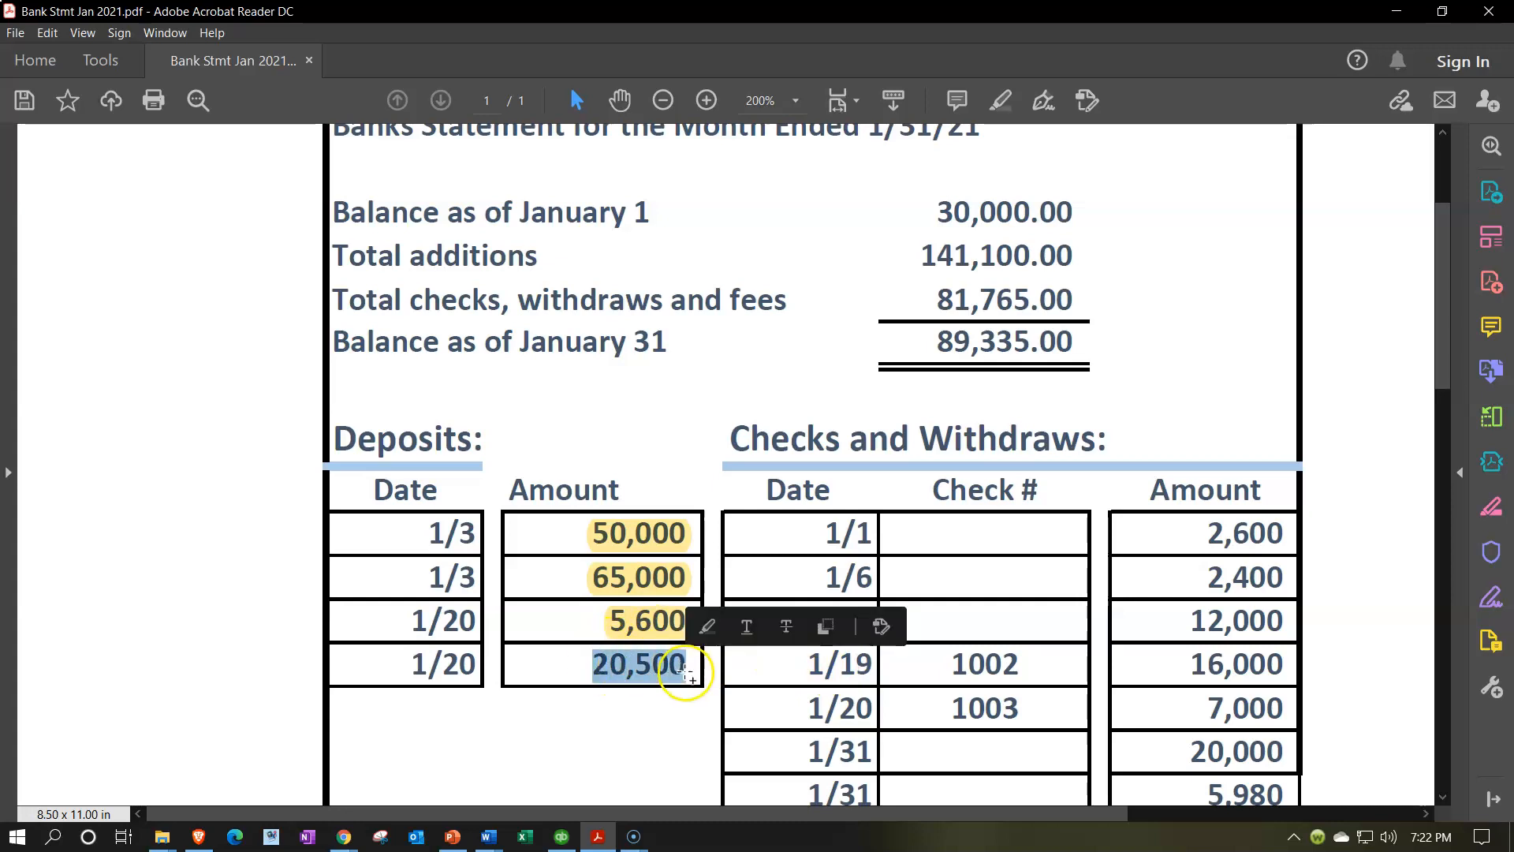
click(706, 626)
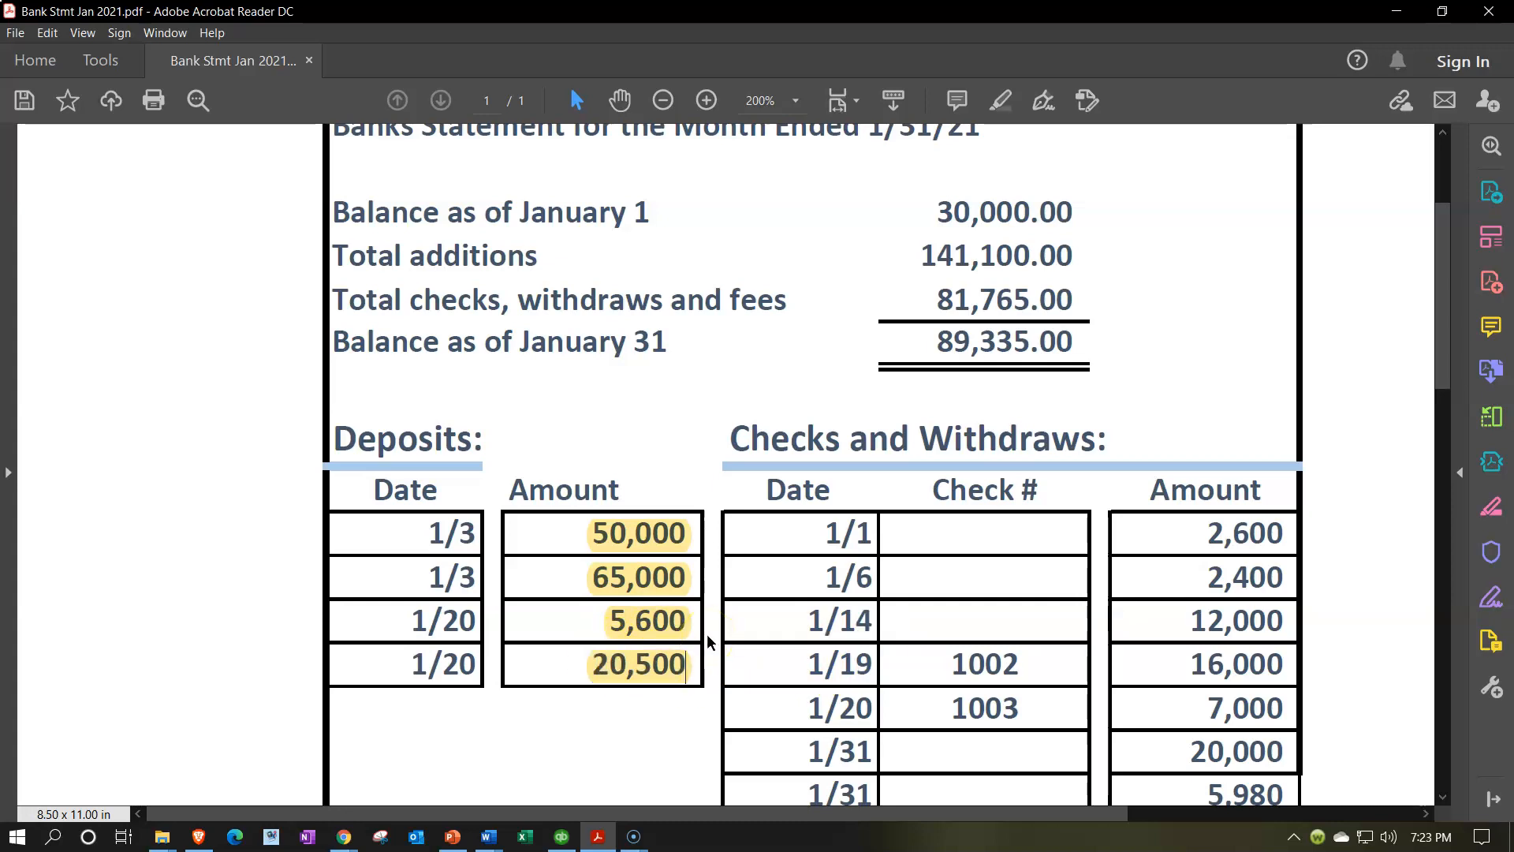
key(XF86Calculator)
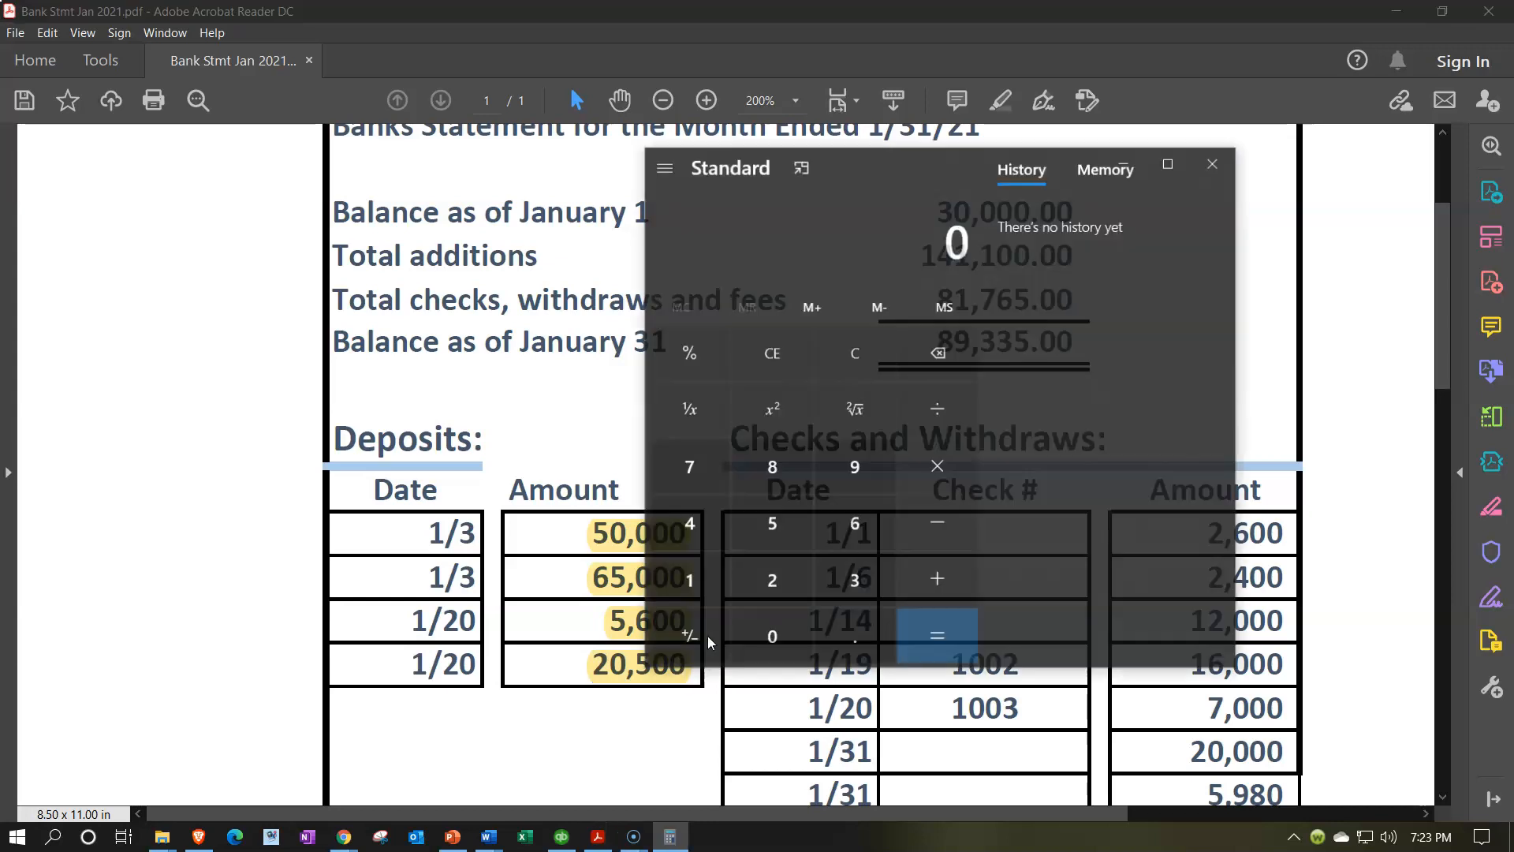
Keep Calculator on top and add 50000+65000+5600+20500+30000
click(801, 197)
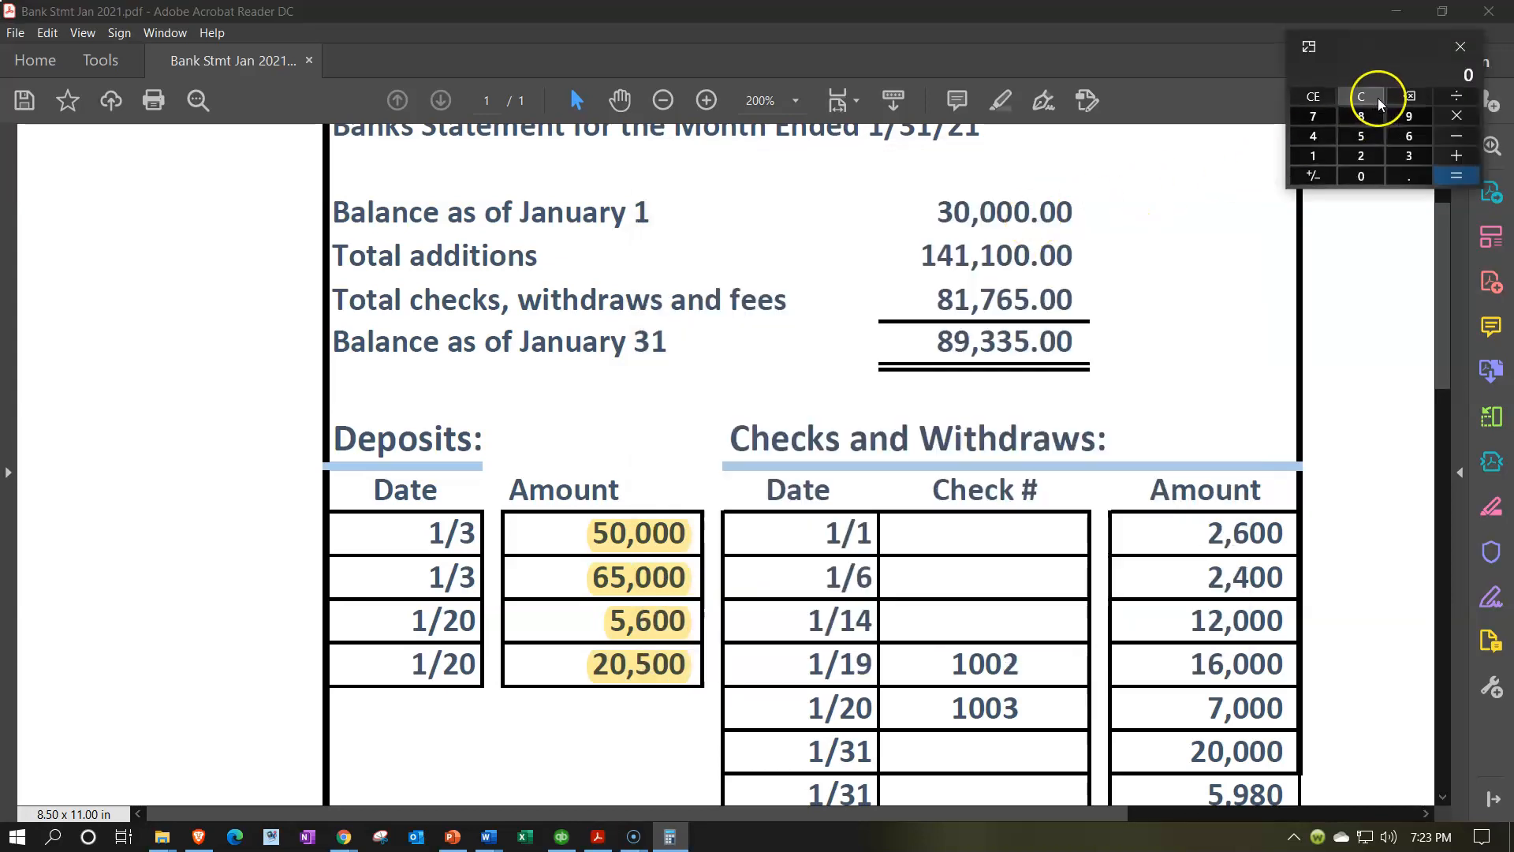
drag(1378, 50, 873, 536)
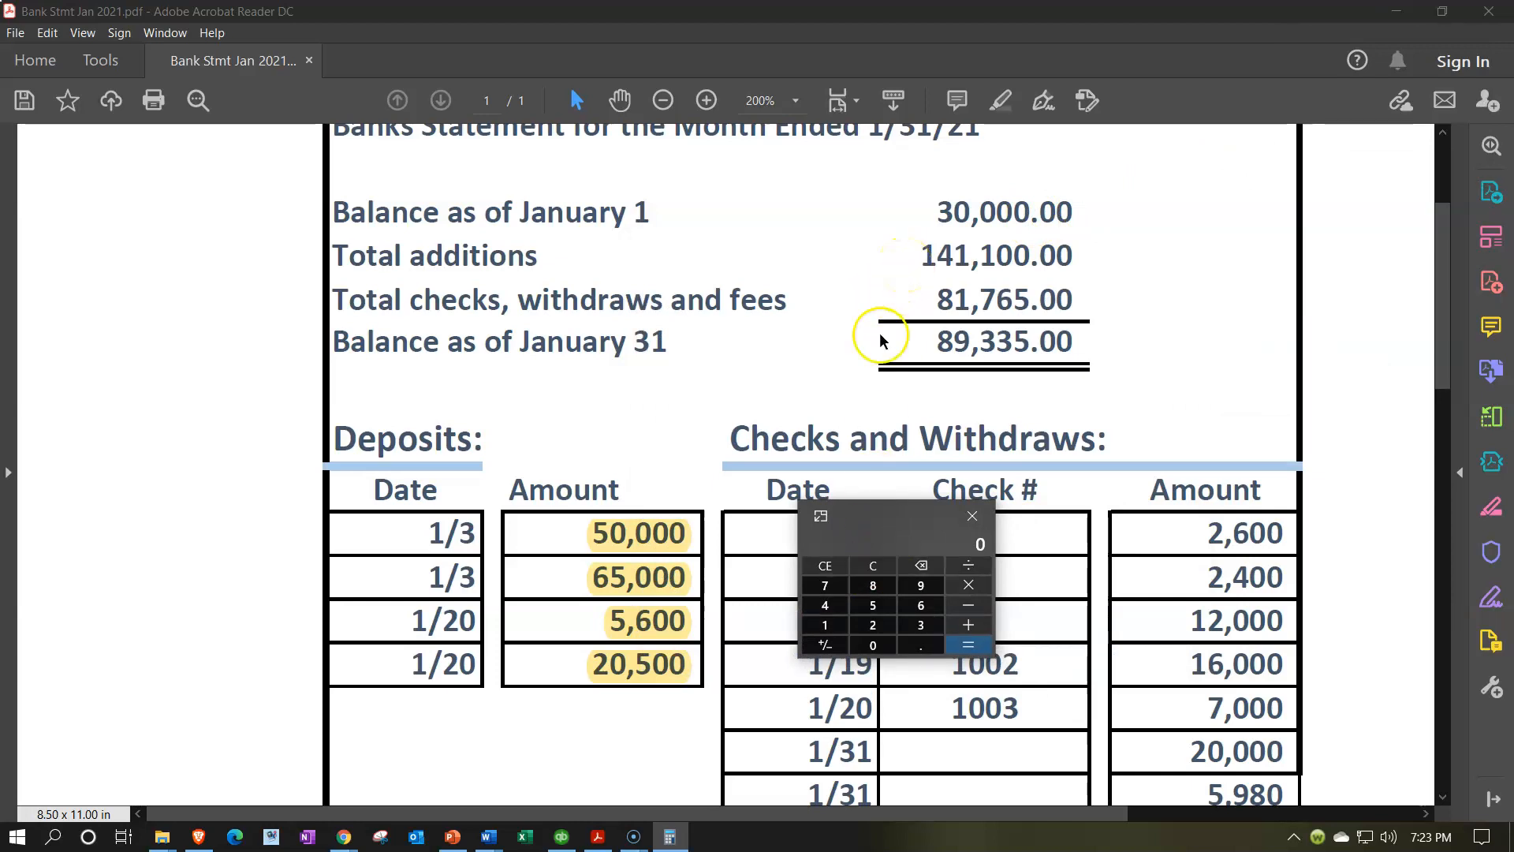
text(50000+65)
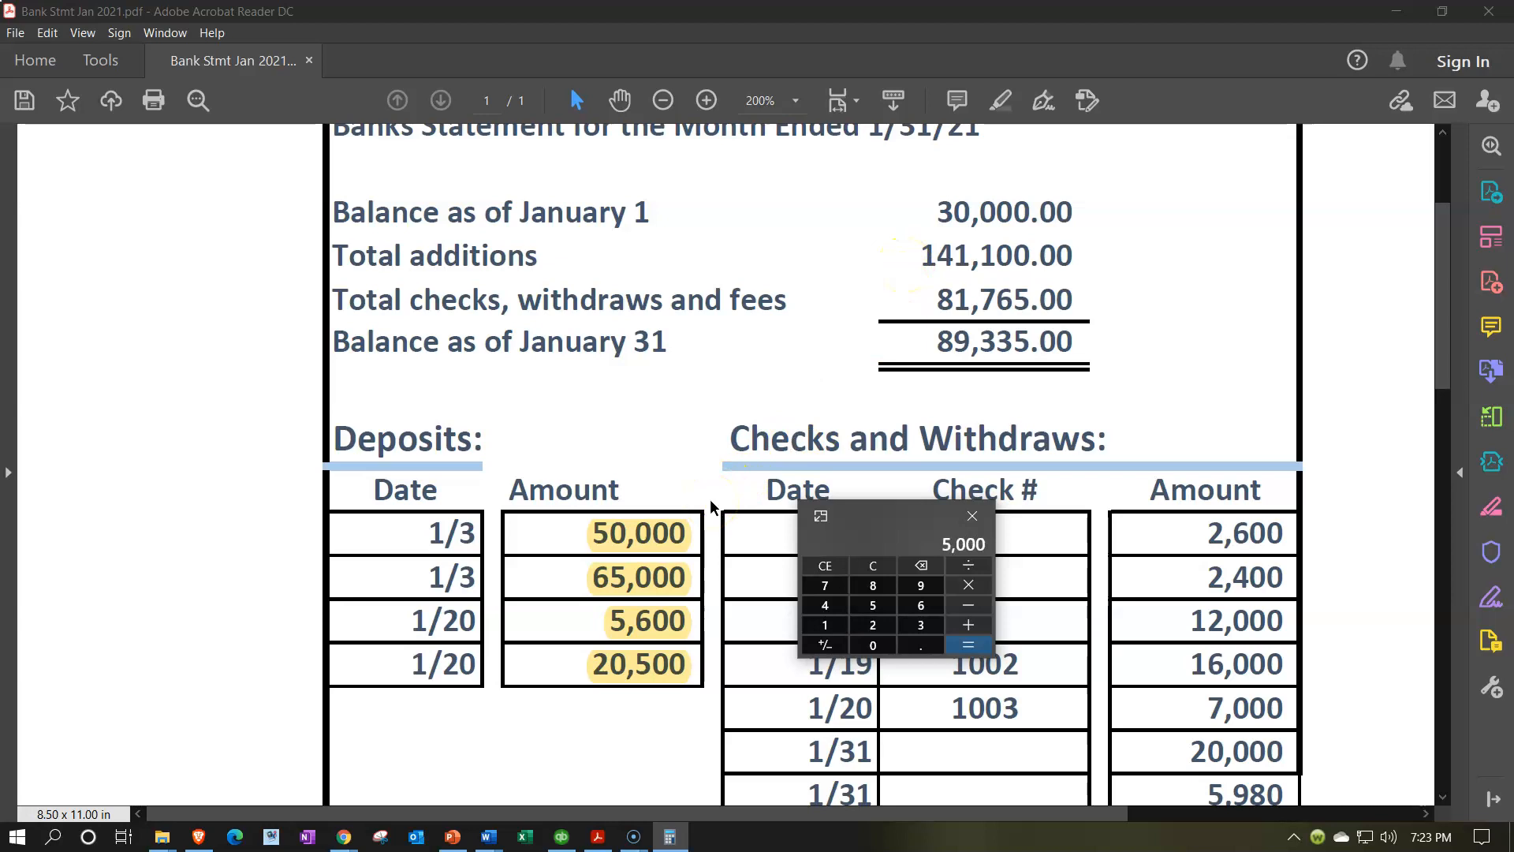
text(000+5600+20500+)
text(30000-)
Subtract QuickBooks' 166,100 cleared balance from the total, giving a 5,000 difference
drag(901, 525, 1232, 435)
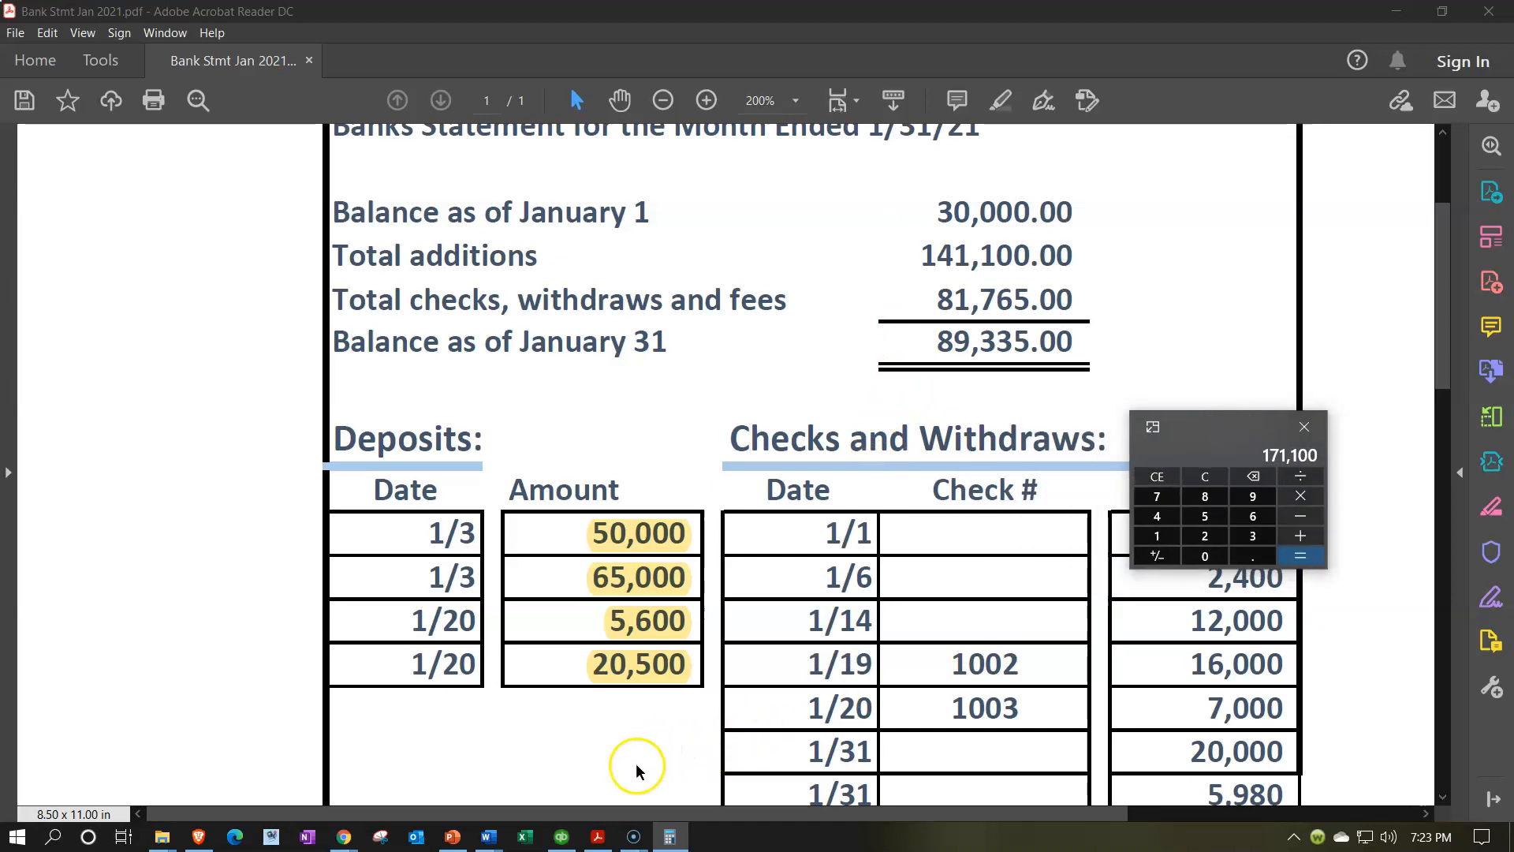
click(598, 838)
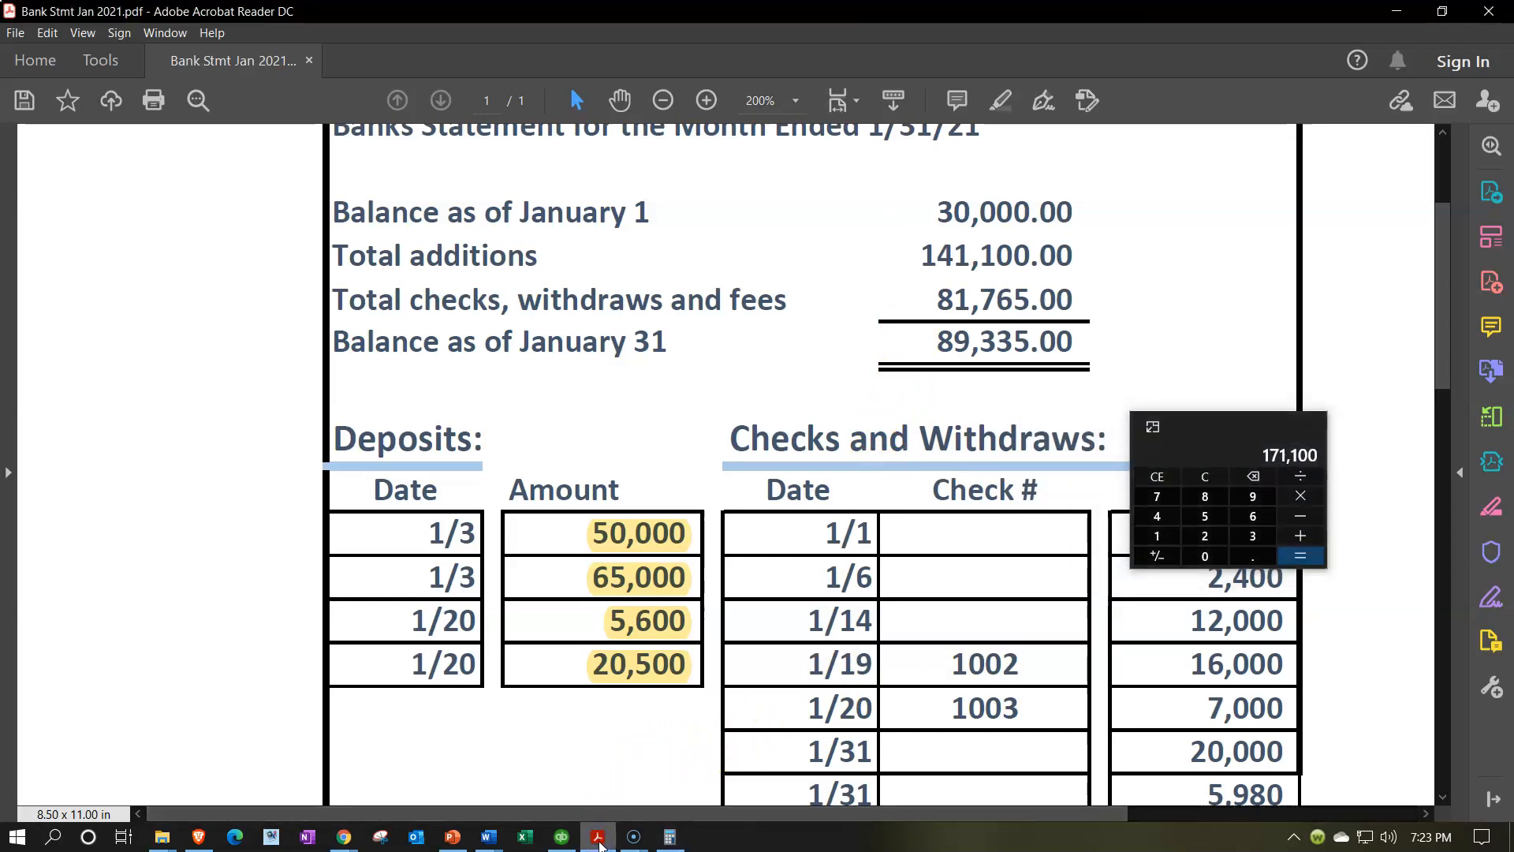
click(598, 838)
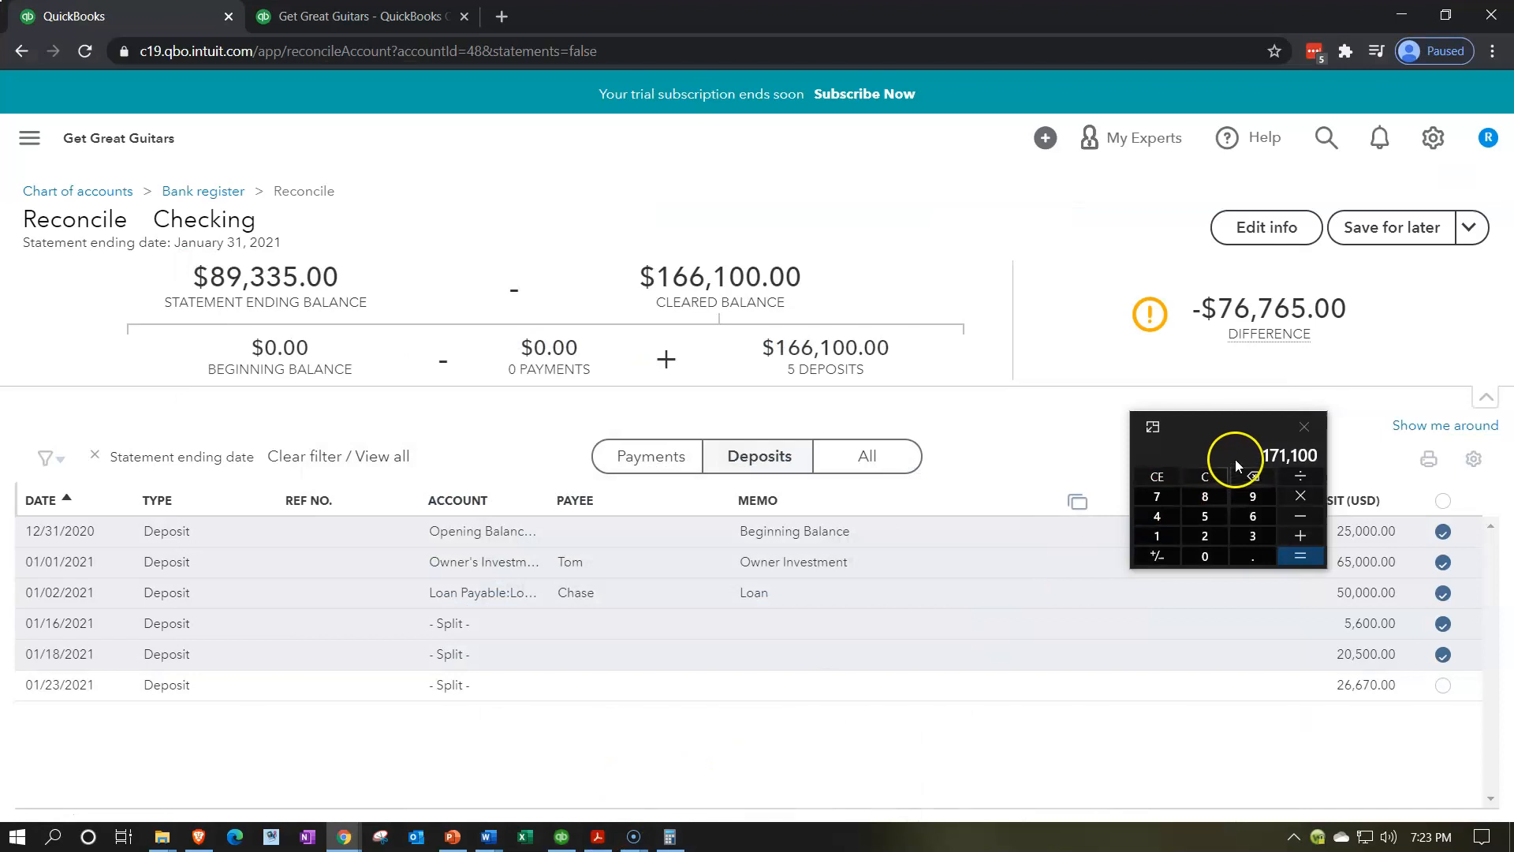
drag(1219, 437, 814, 420)
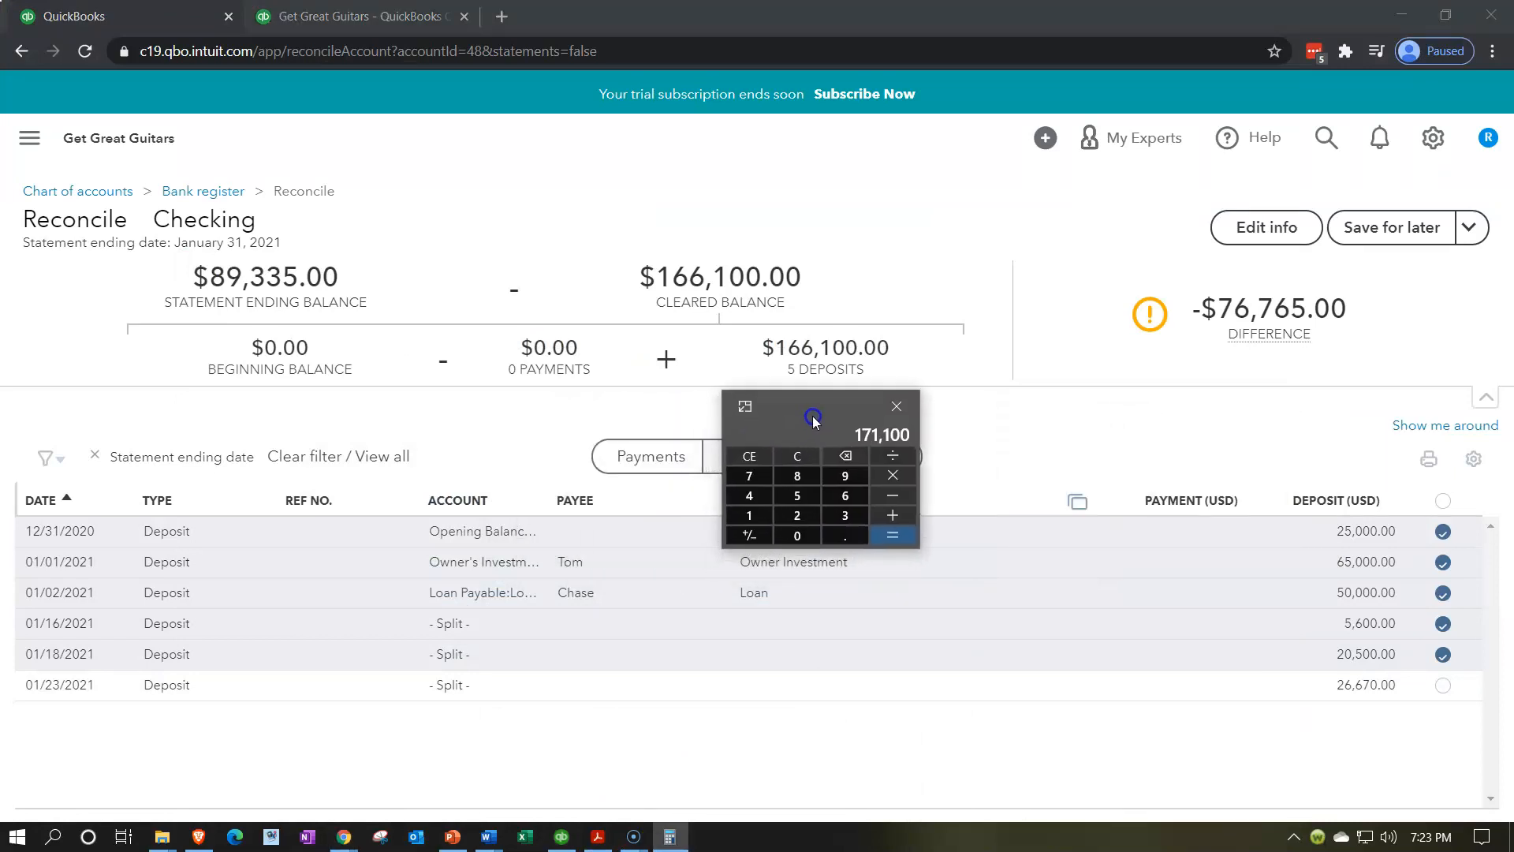
click(900, 473)
text(166100)
key(Return)
Move Calculator out of view, leaving the highlighted bank statement in front
click(837, 582)
click(597, 837)
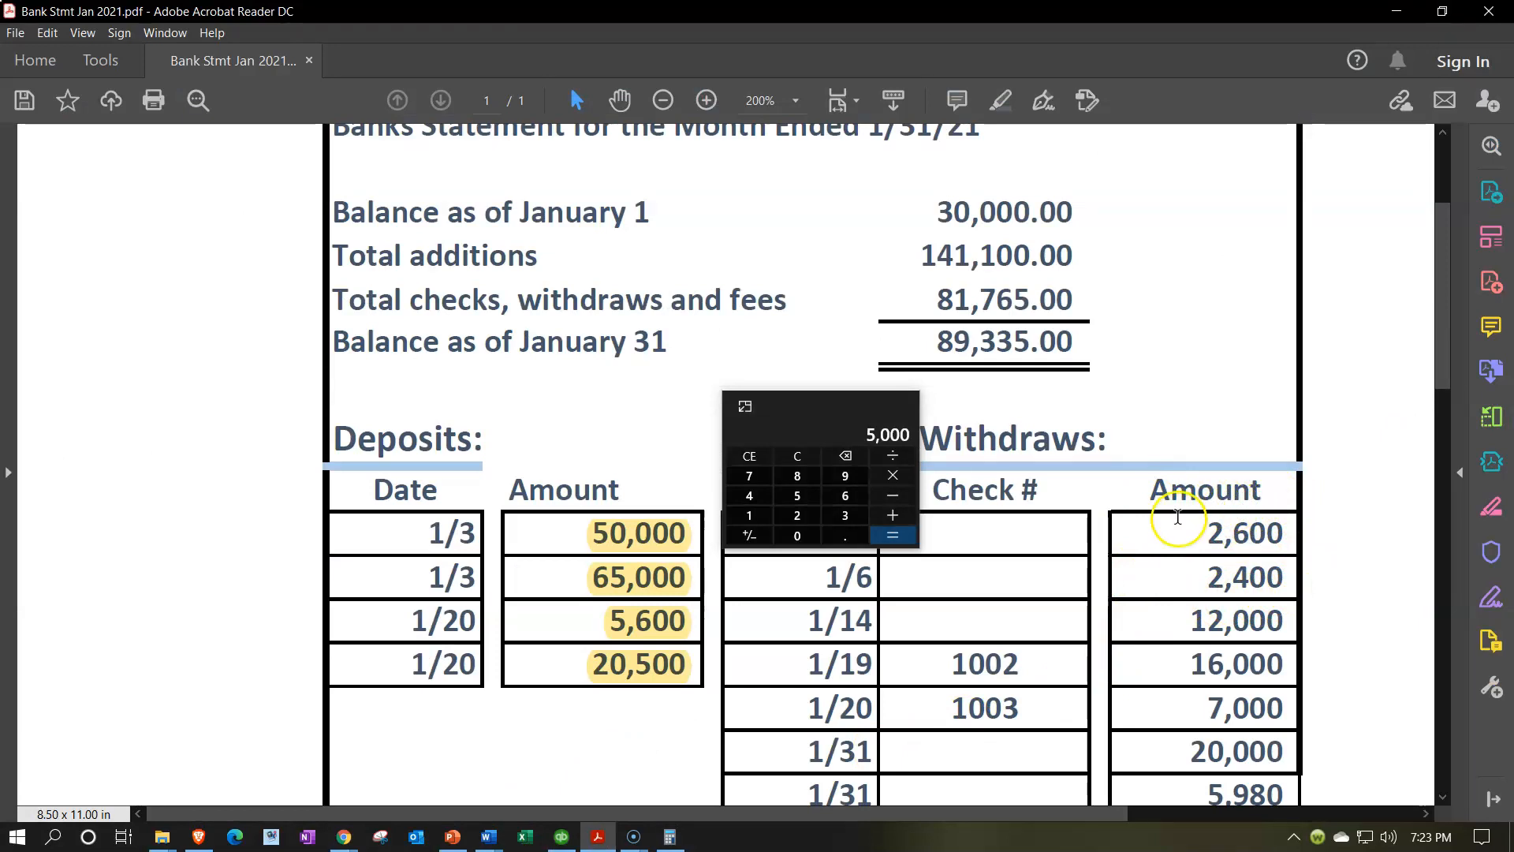
drag(792, 410, 831, 295)
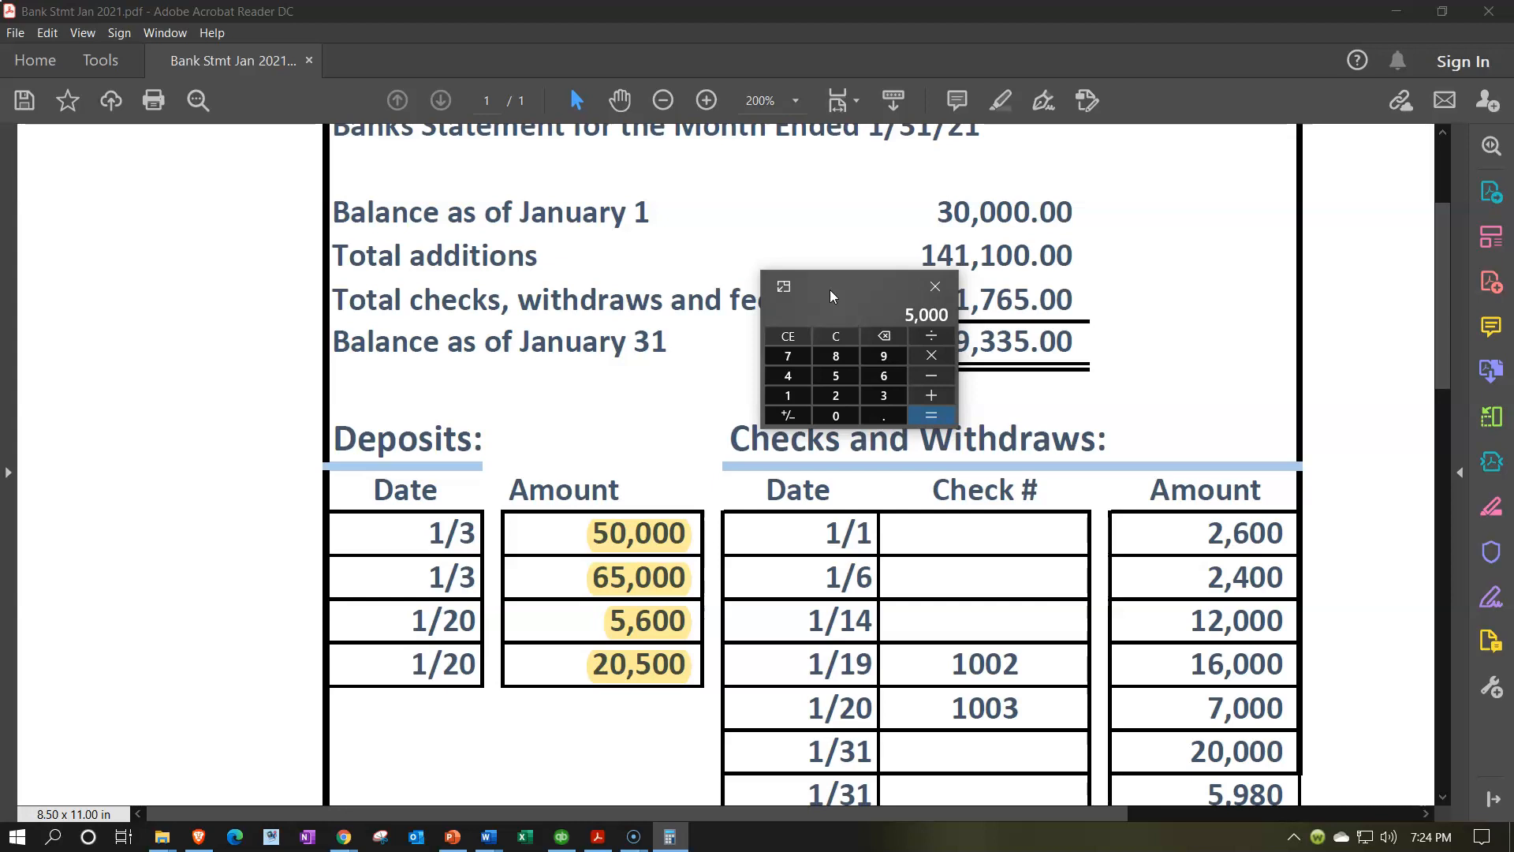
drag(830, 291, 833, 0)
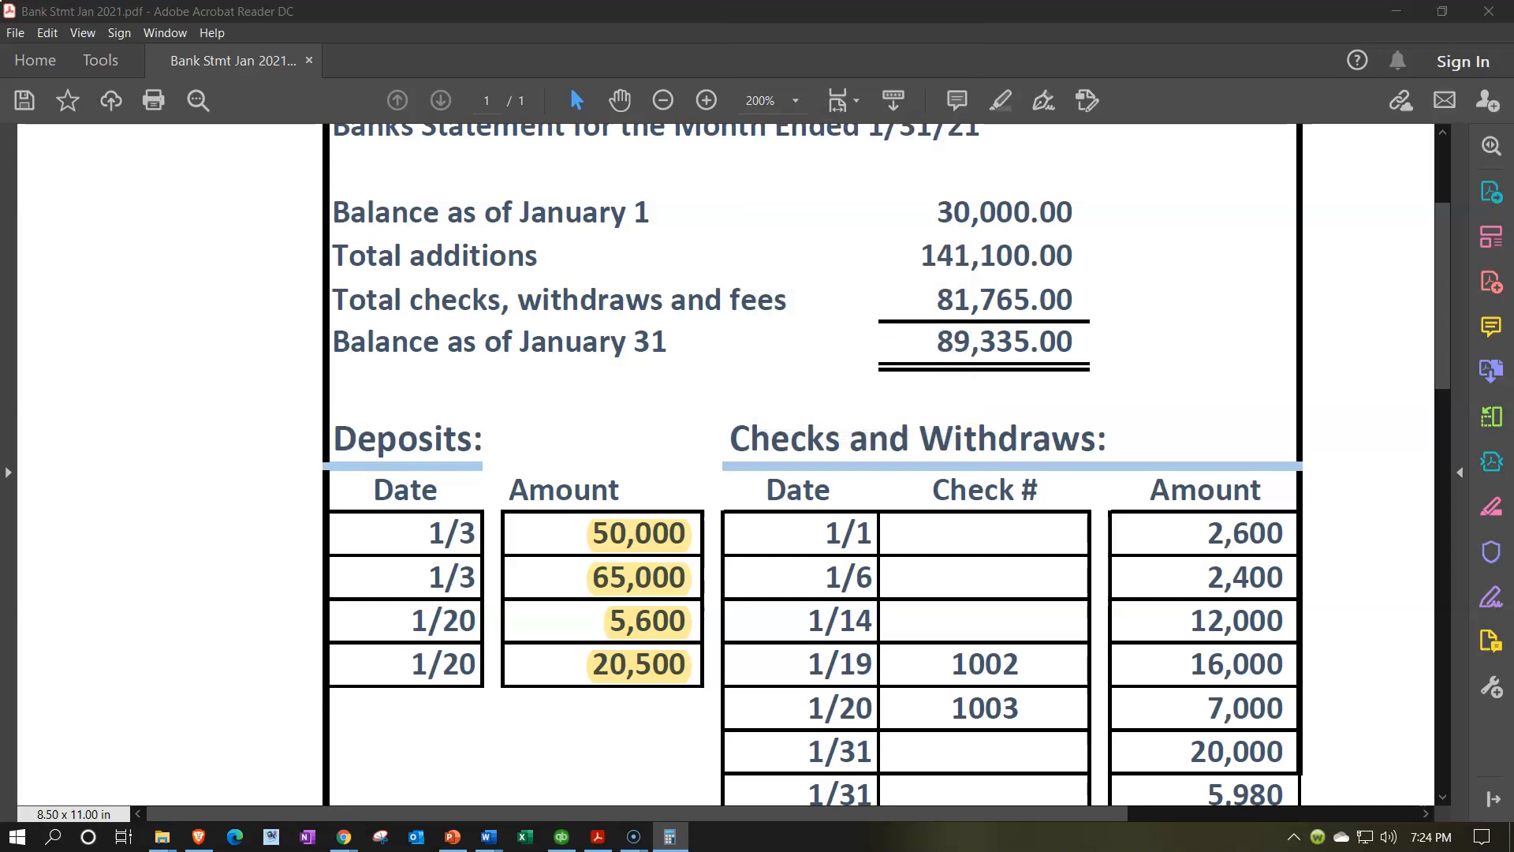
click(601, 838)
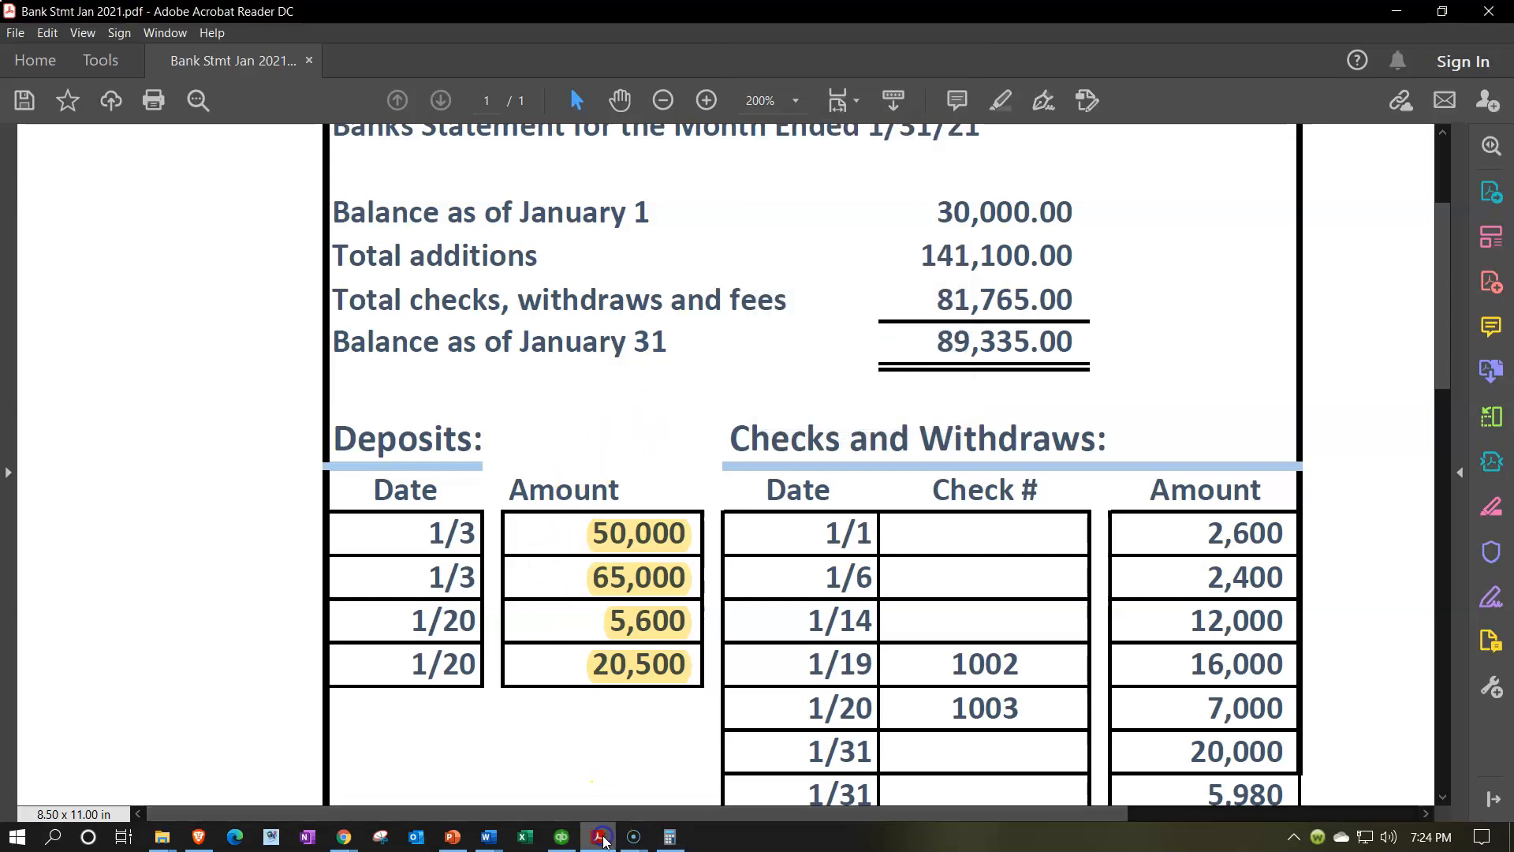
Minimize the statement PDF to reveal the Checking reconciliation at 166,100.00 cleared
click(603, 840)
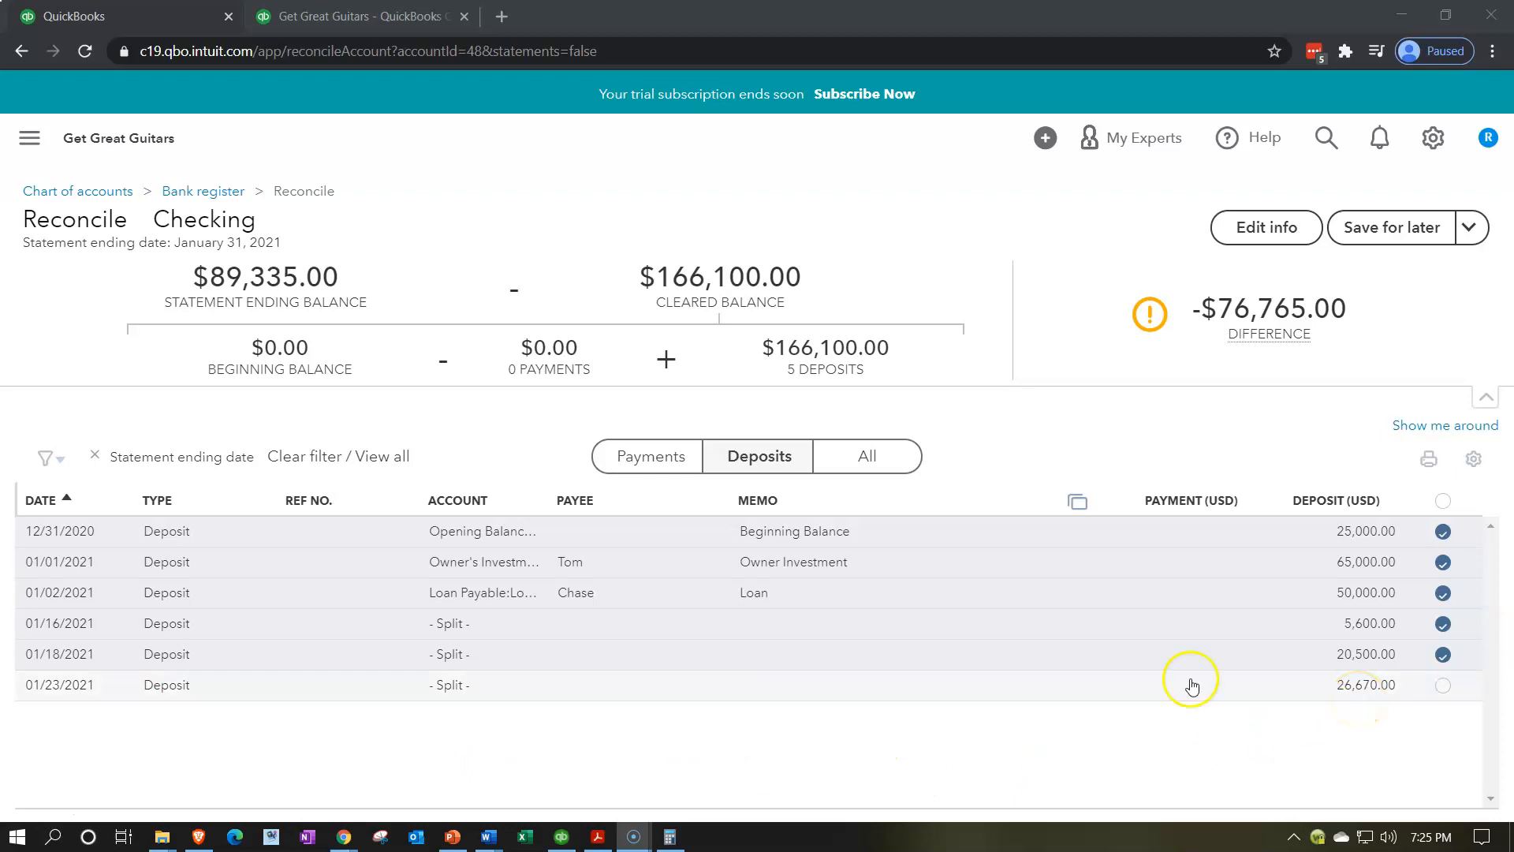
Compare the Balance Sheet report against the January bank statement PDF
click(426, 17)
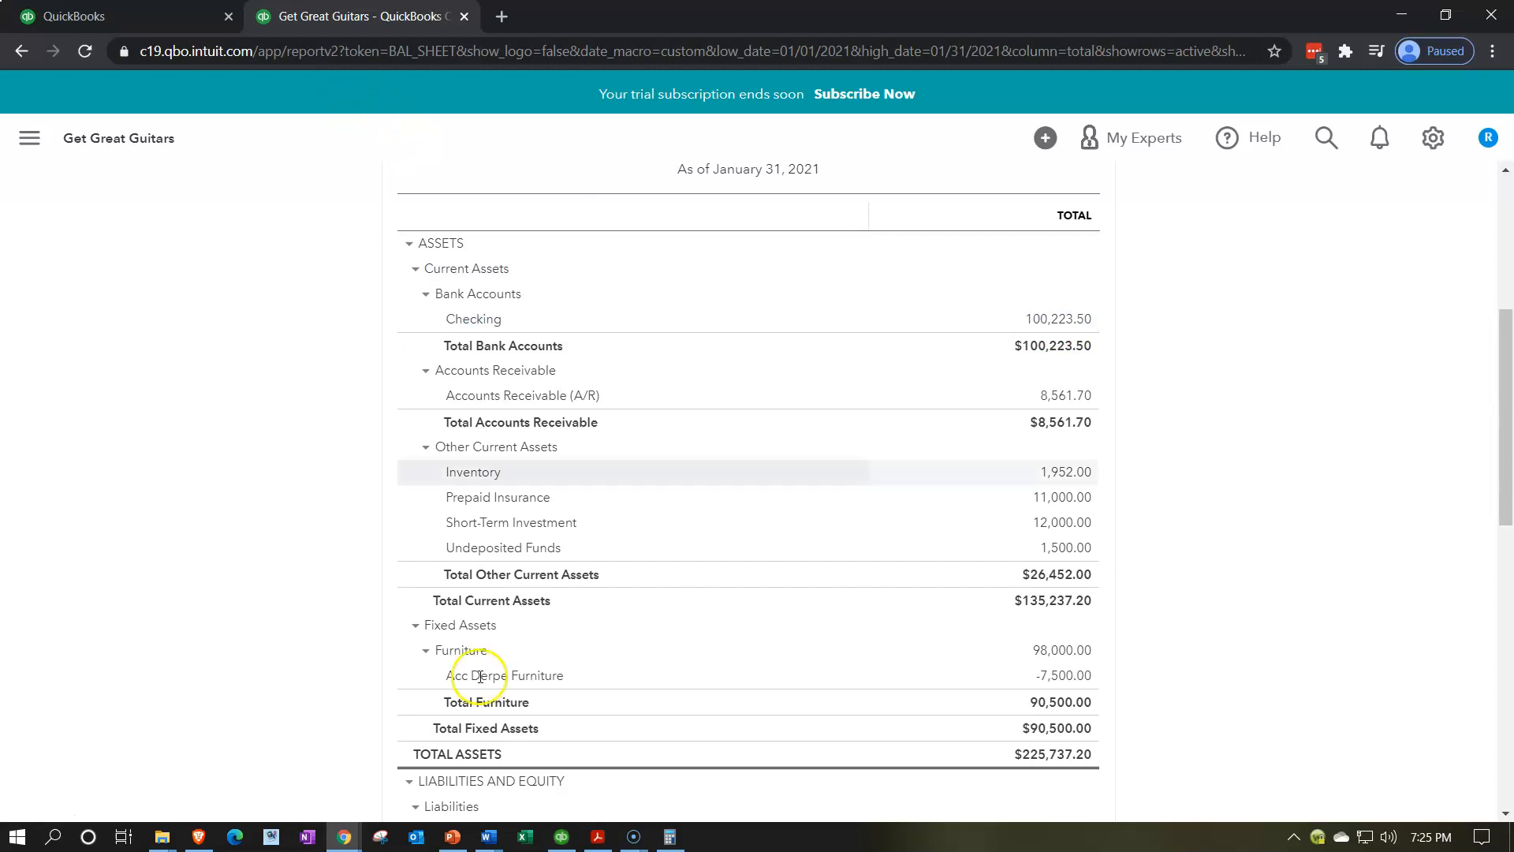
click(598, 839)
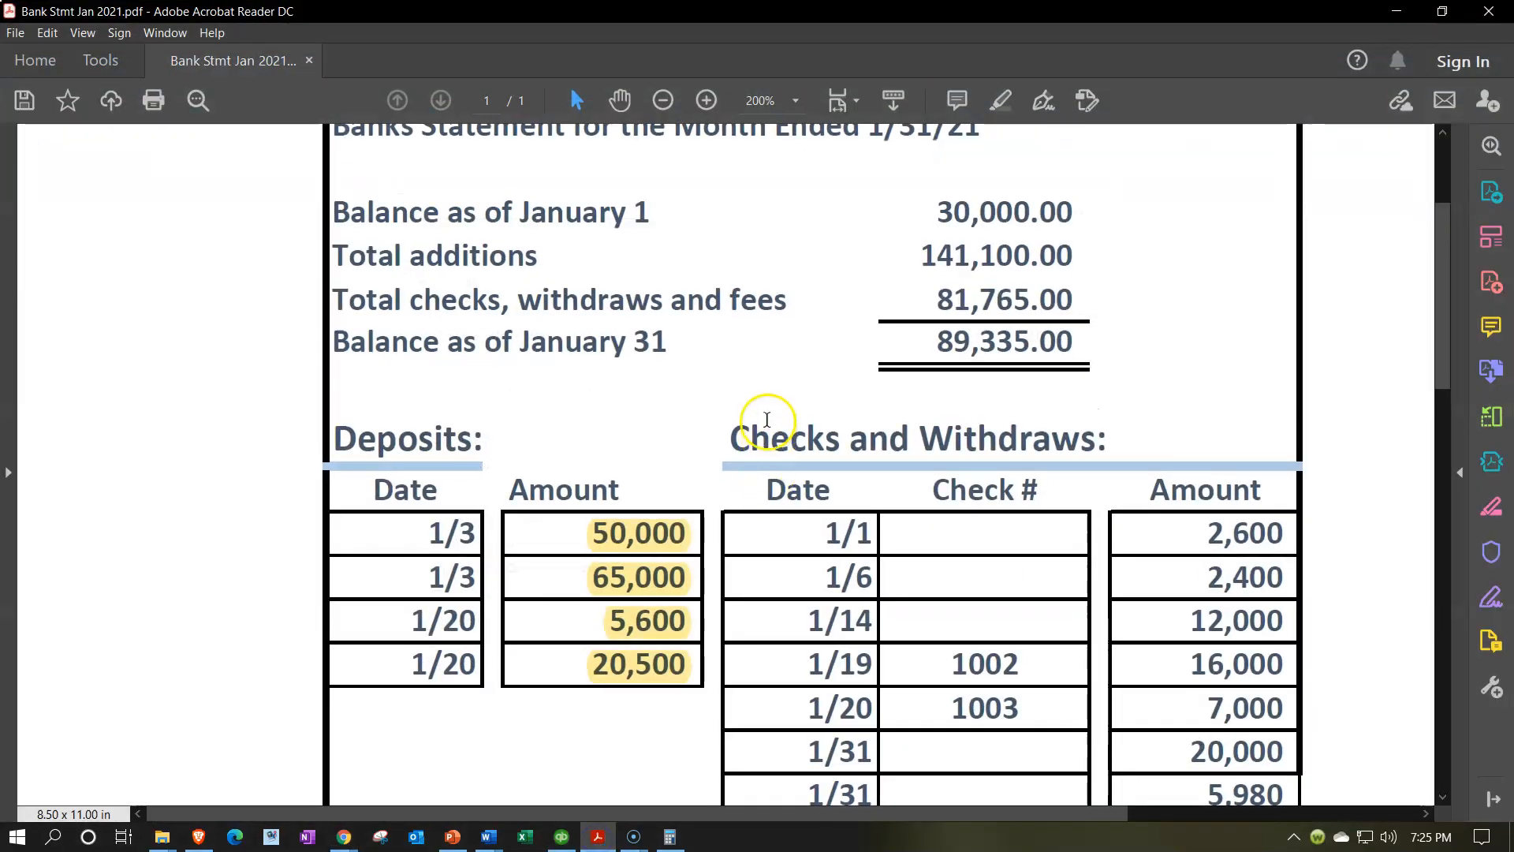
click(601, 839)
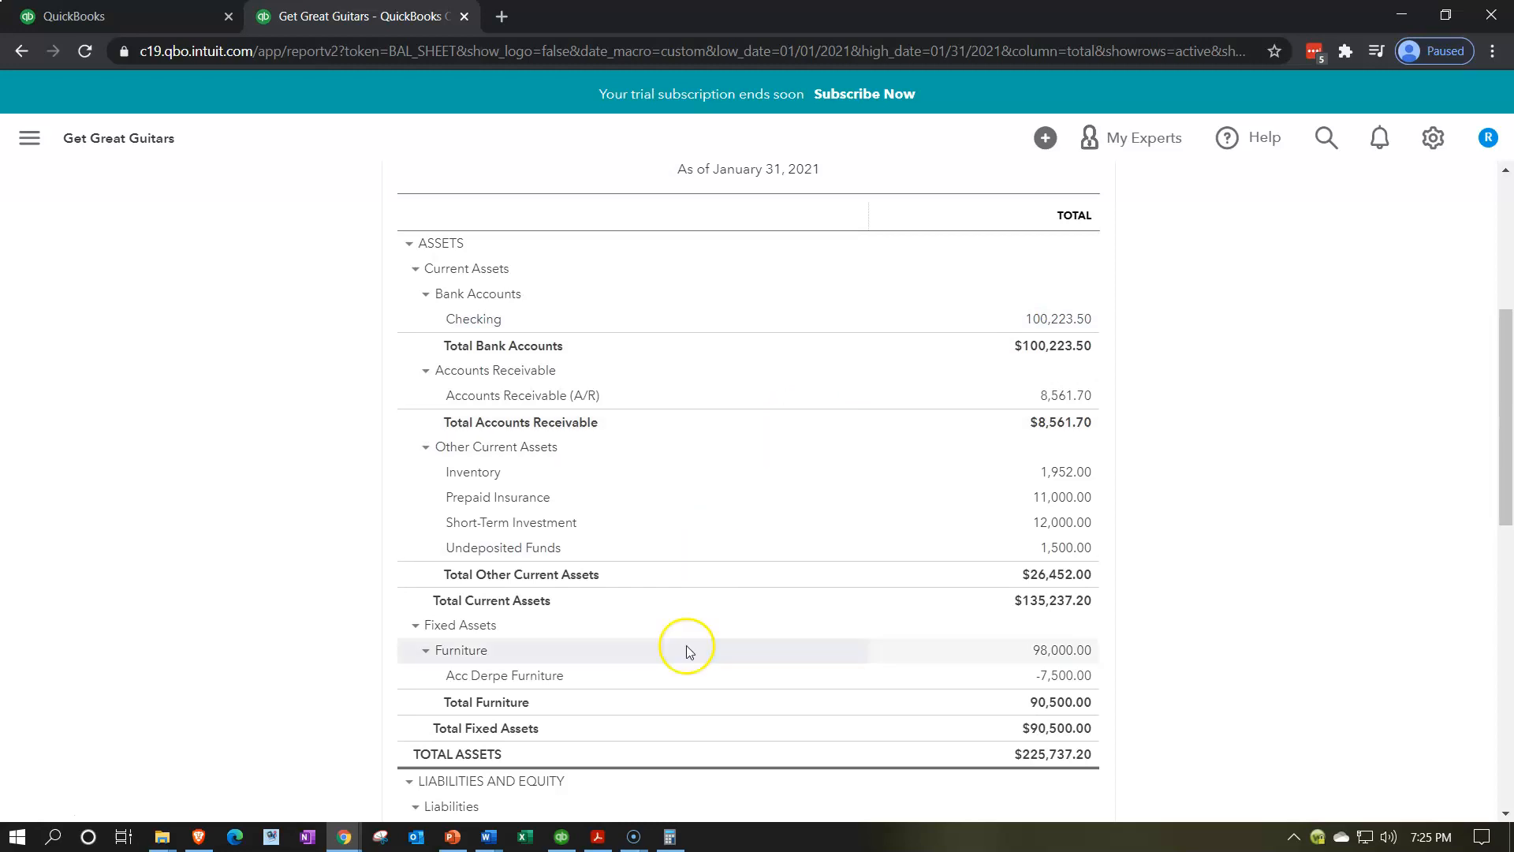
click(604, 842)
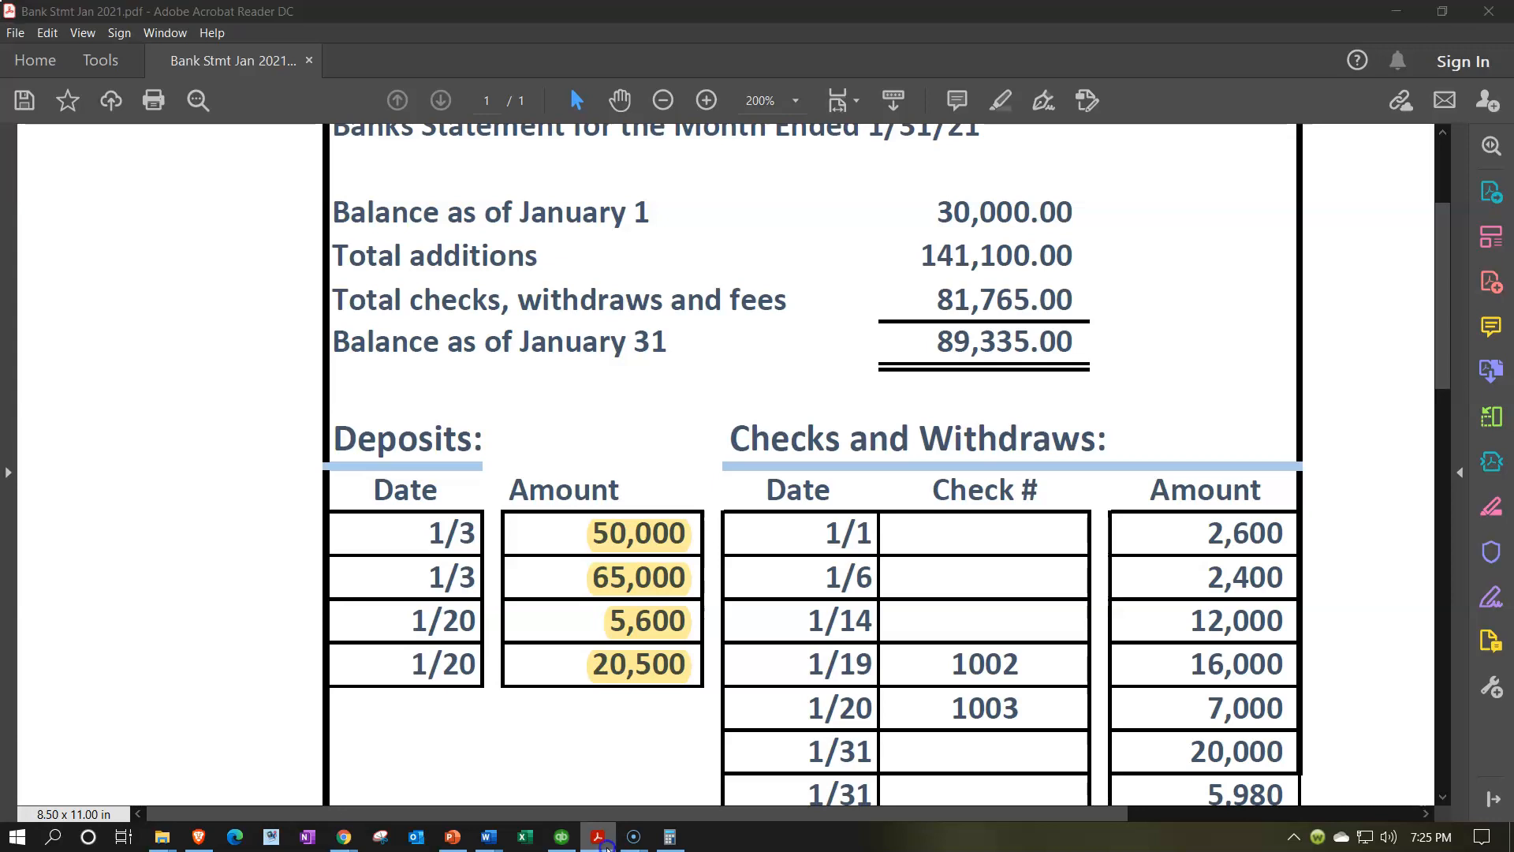
click(344, 835)
click(160, 22)
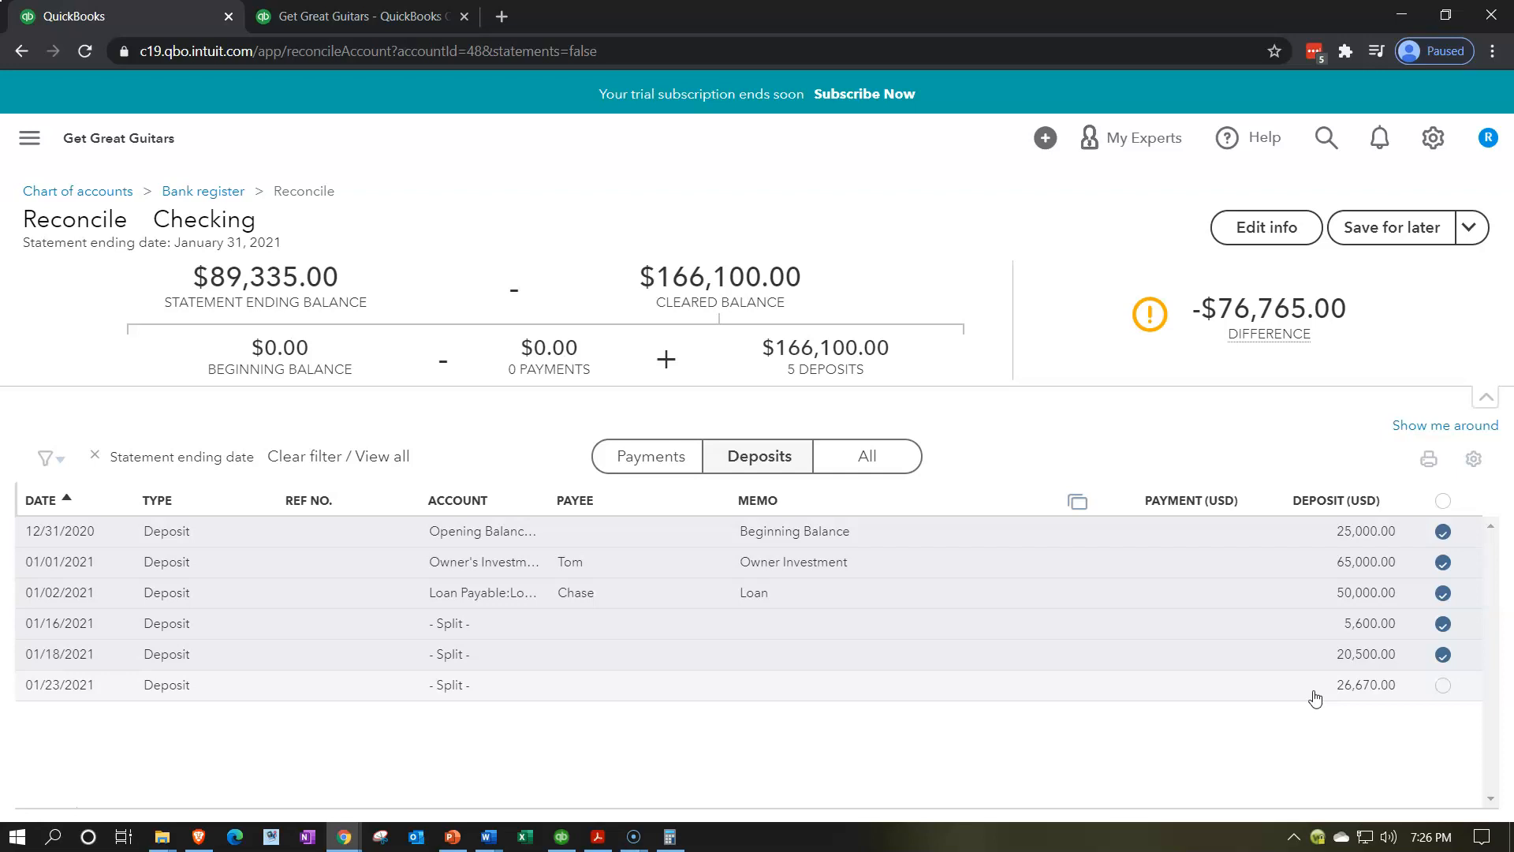
Recheck the Balance Sheet against the statement, then save the Checking reconciliation for later
click(410, 23)
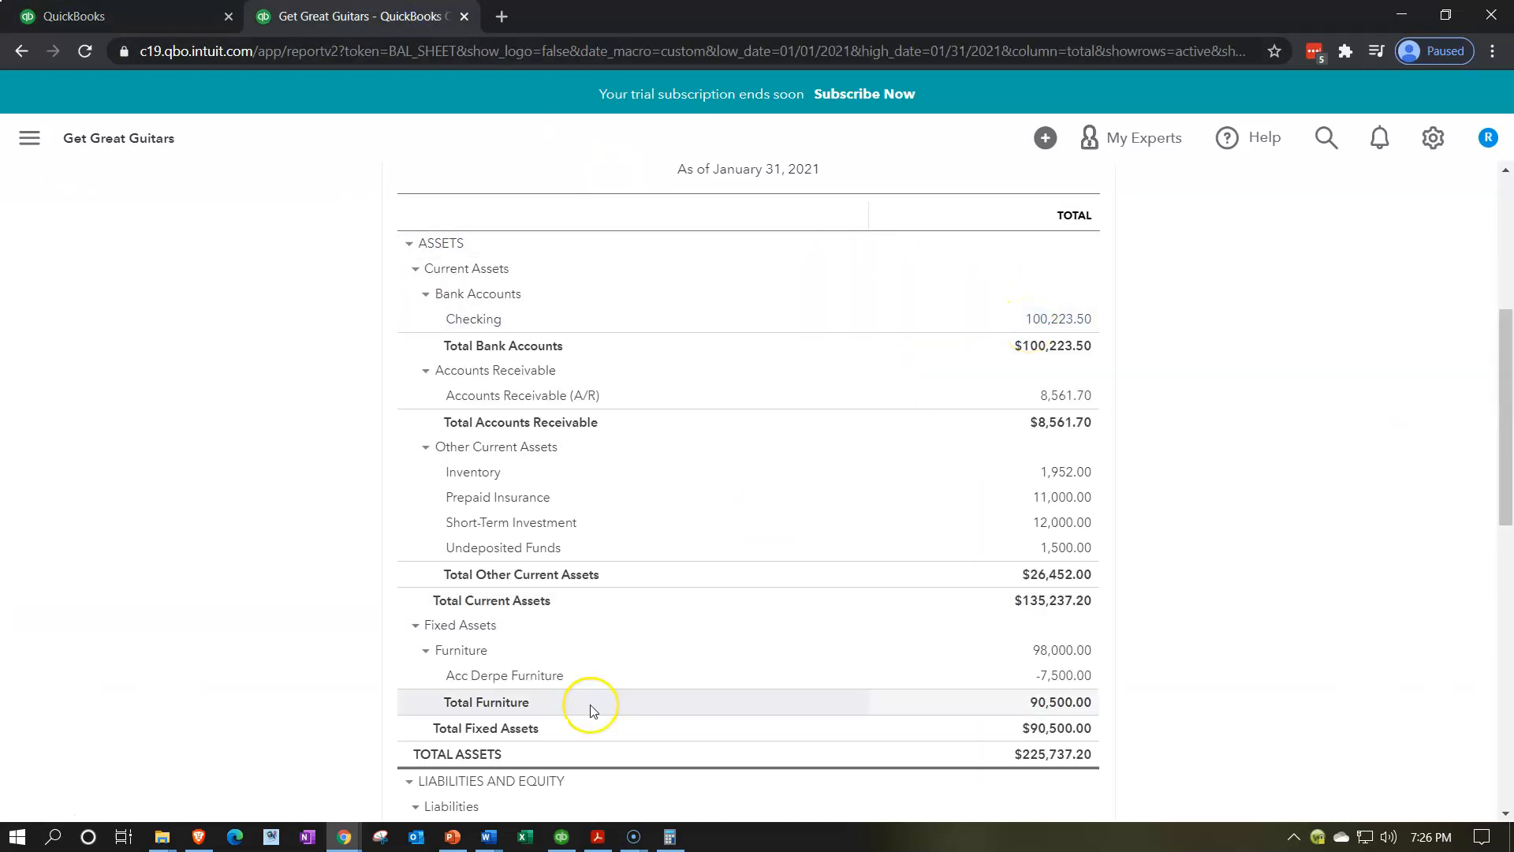
click(597, 834)
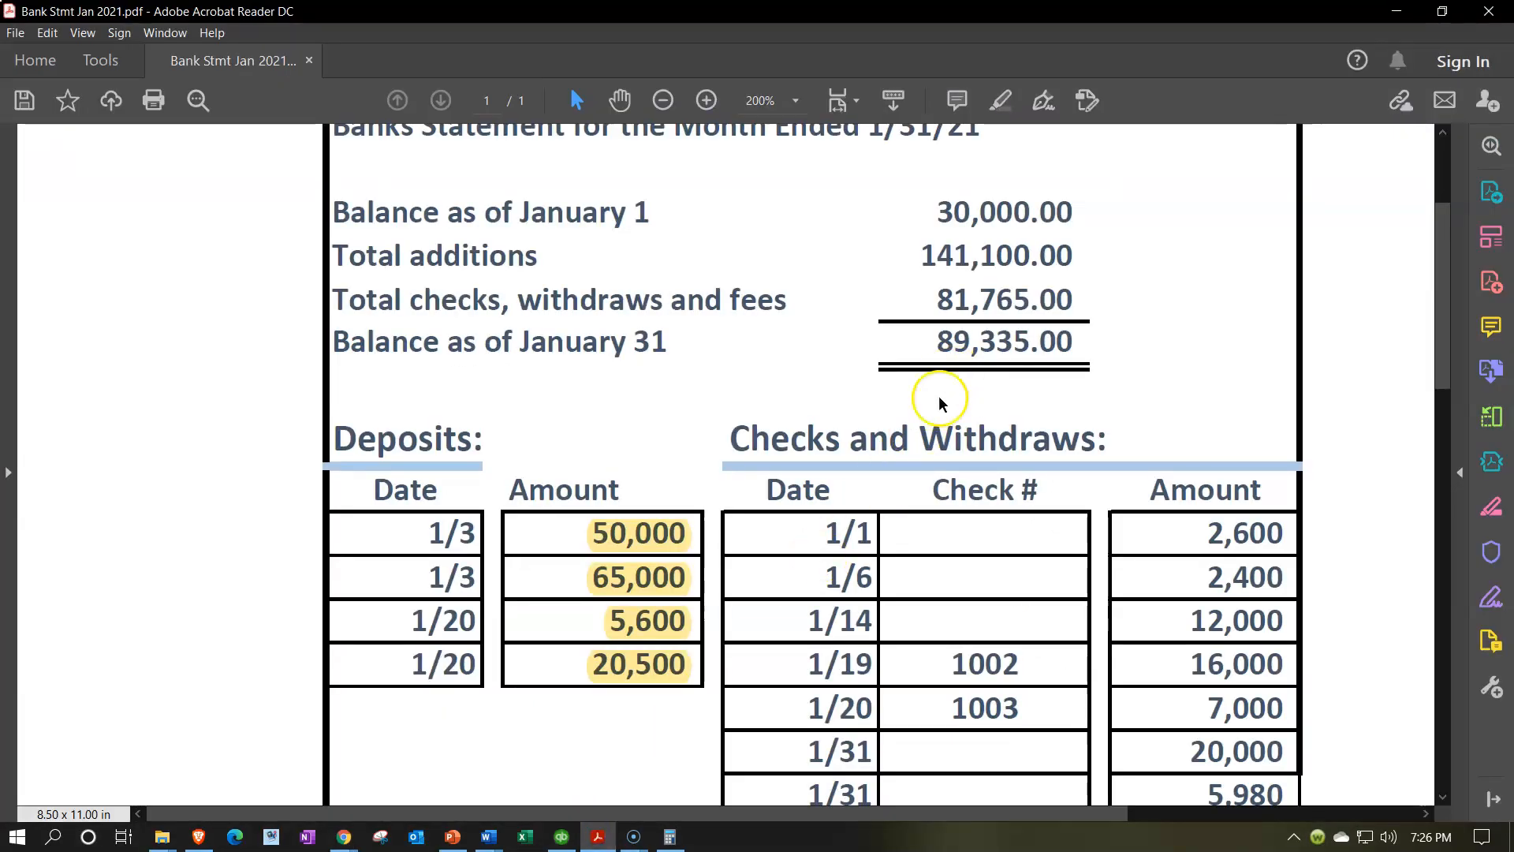
click(598, 836)
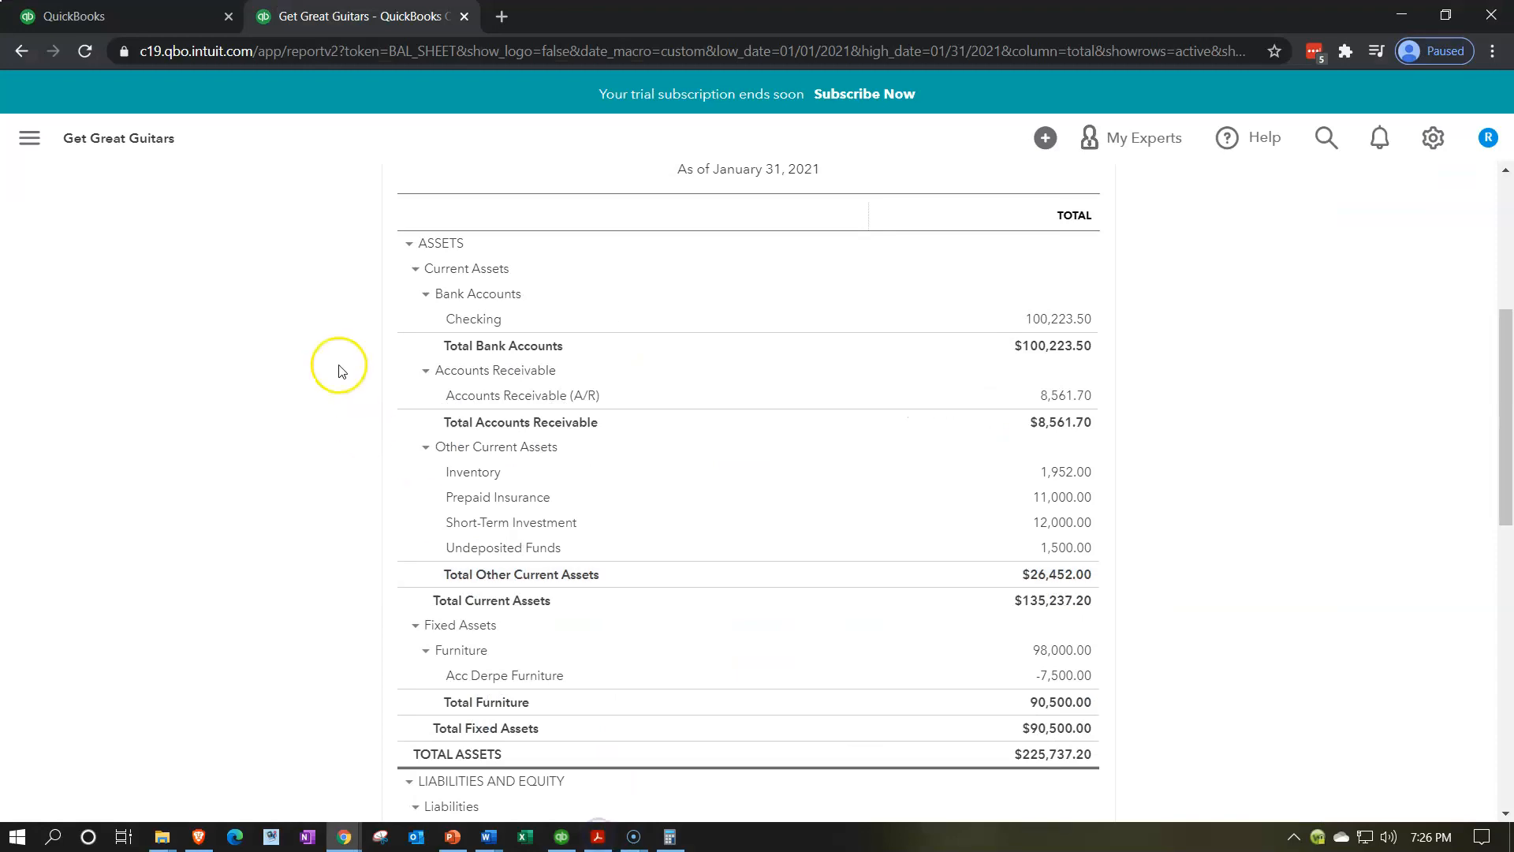
click(119, 16)
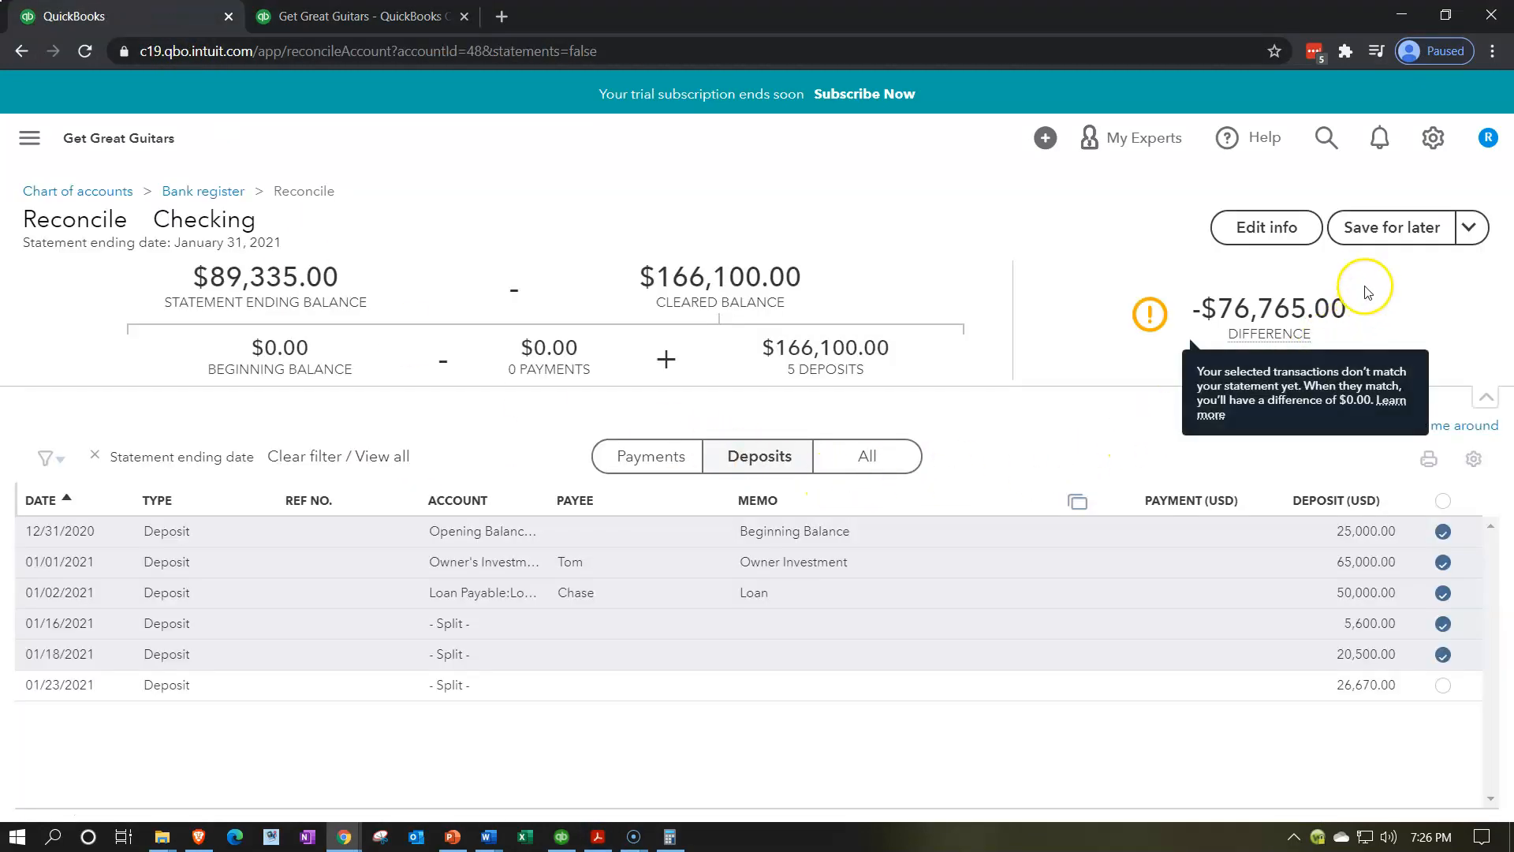
click(1381, 227)
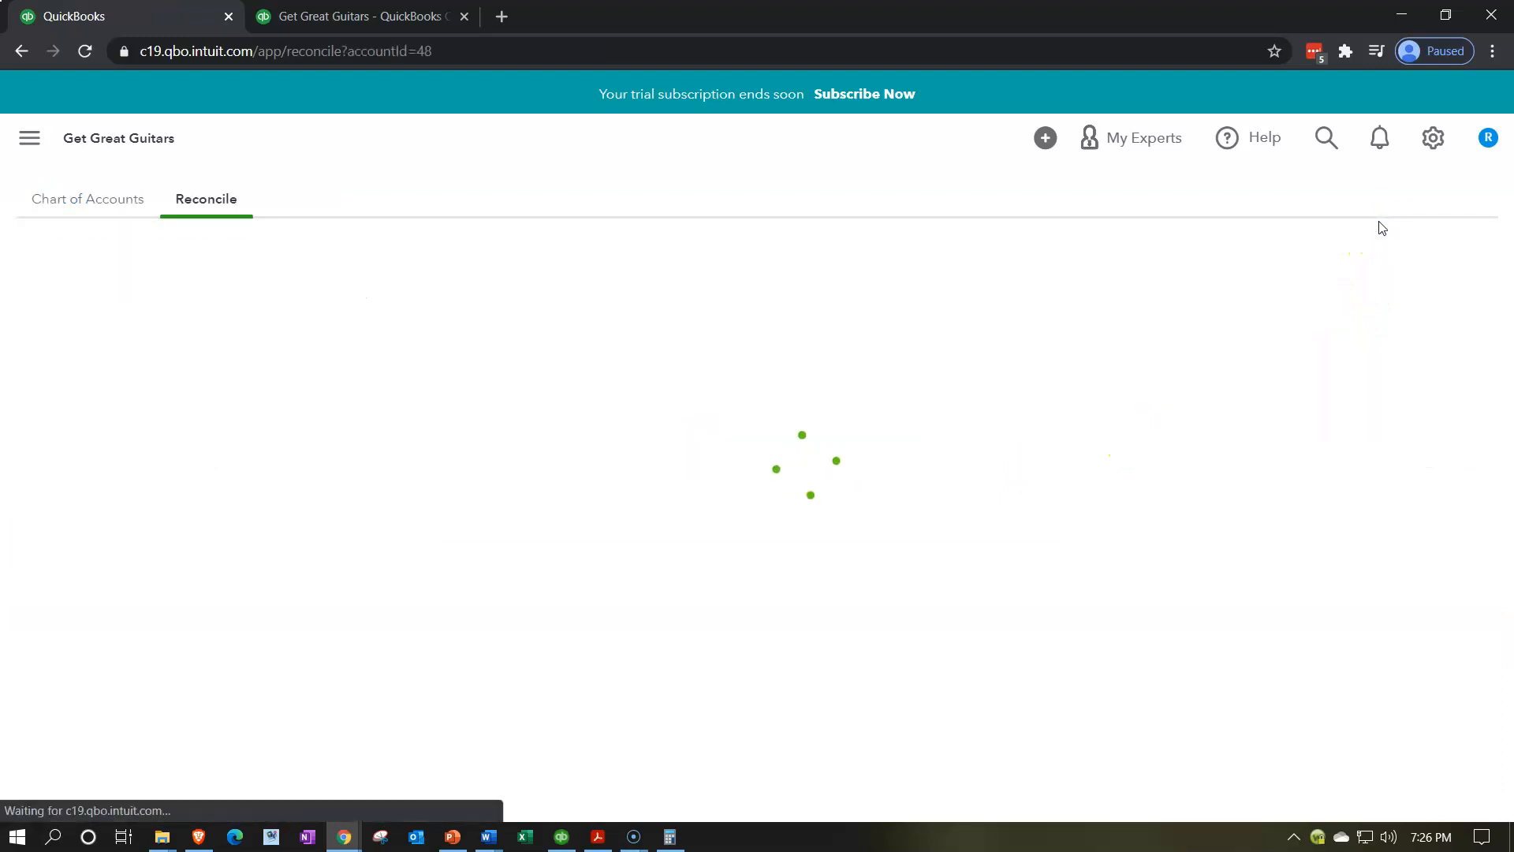